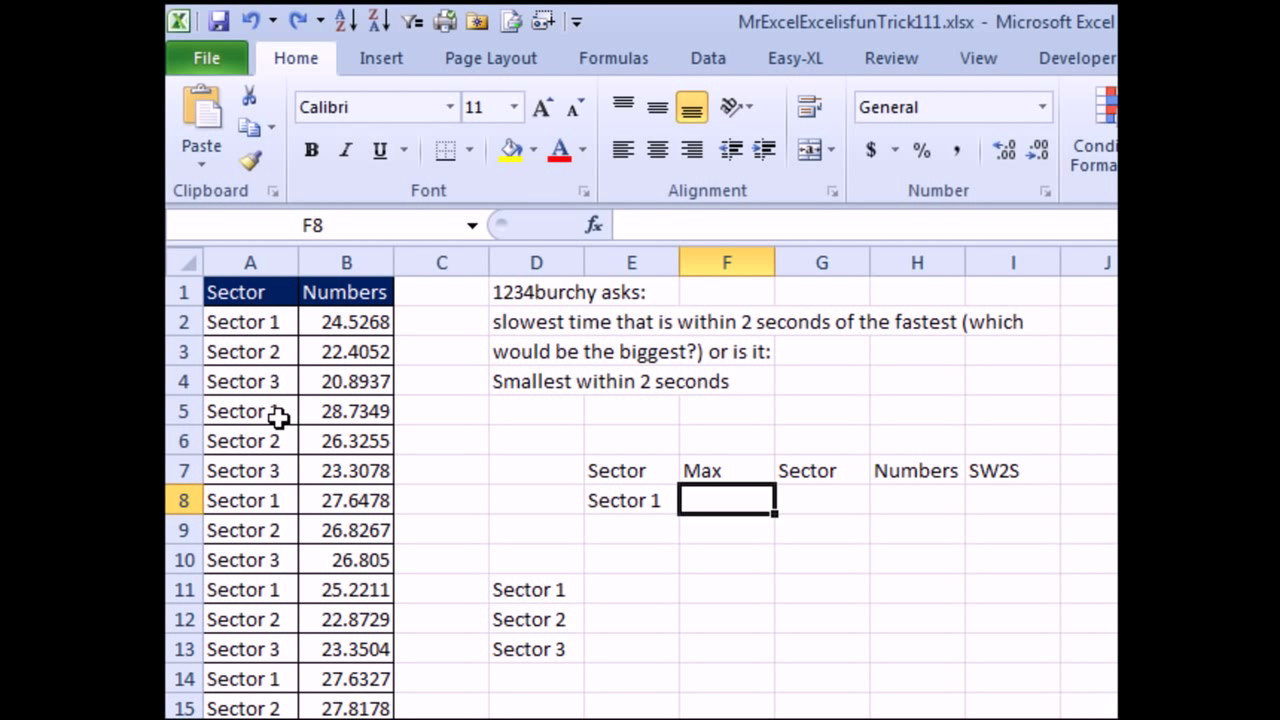
Rename the F7 header to Min.
{"action": "key", "text": "Up"}
{"action": "type", "text": "Min"}
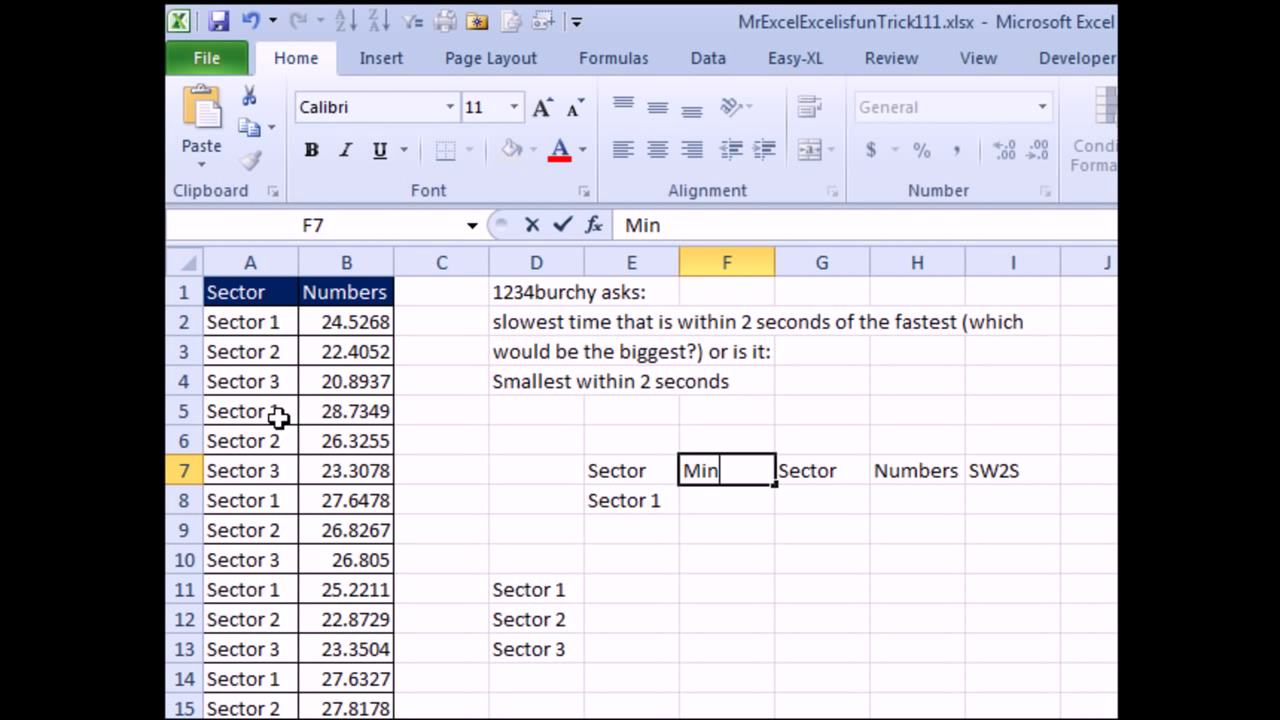
{"action": "key", "text": "Return"}
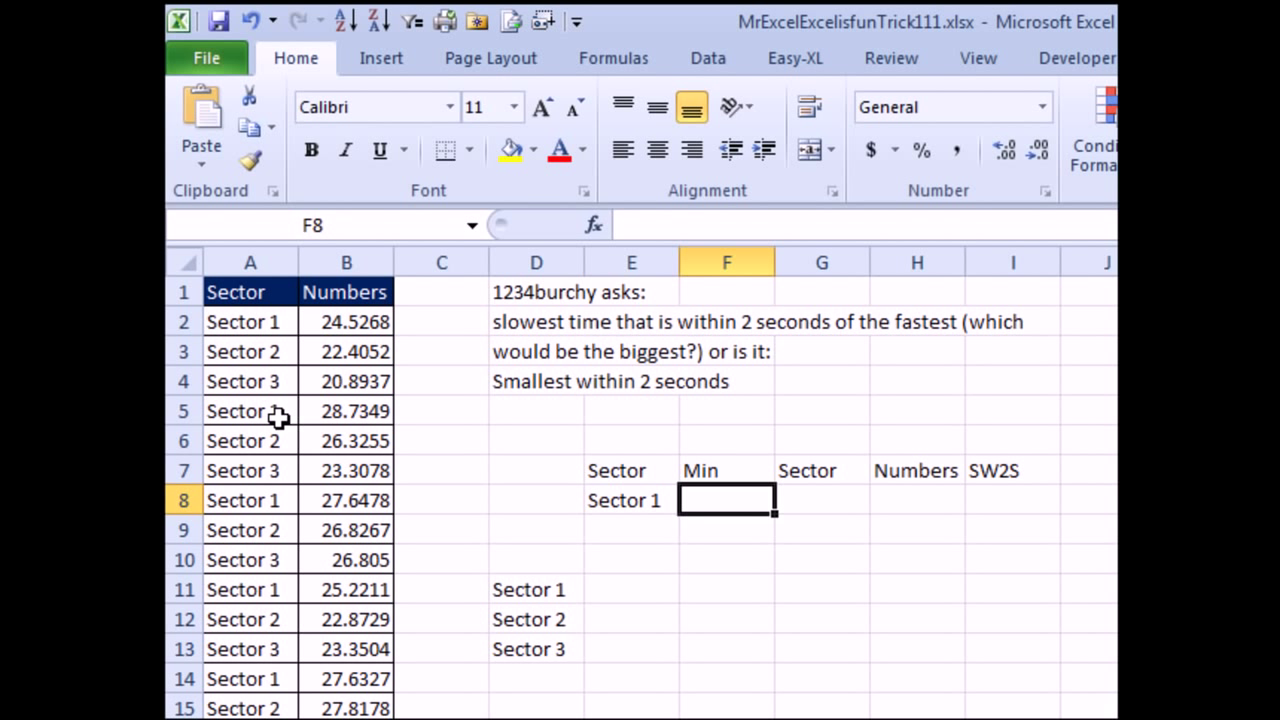
Enter =DMIN($A$1:$B$27,2,E7:E8) in F8, returning Sector 1's fastest time, 23.5499.
{"action": "left_click", "coordinate": [731, 500]}
{"action": "type", "text": "=DMIN("}
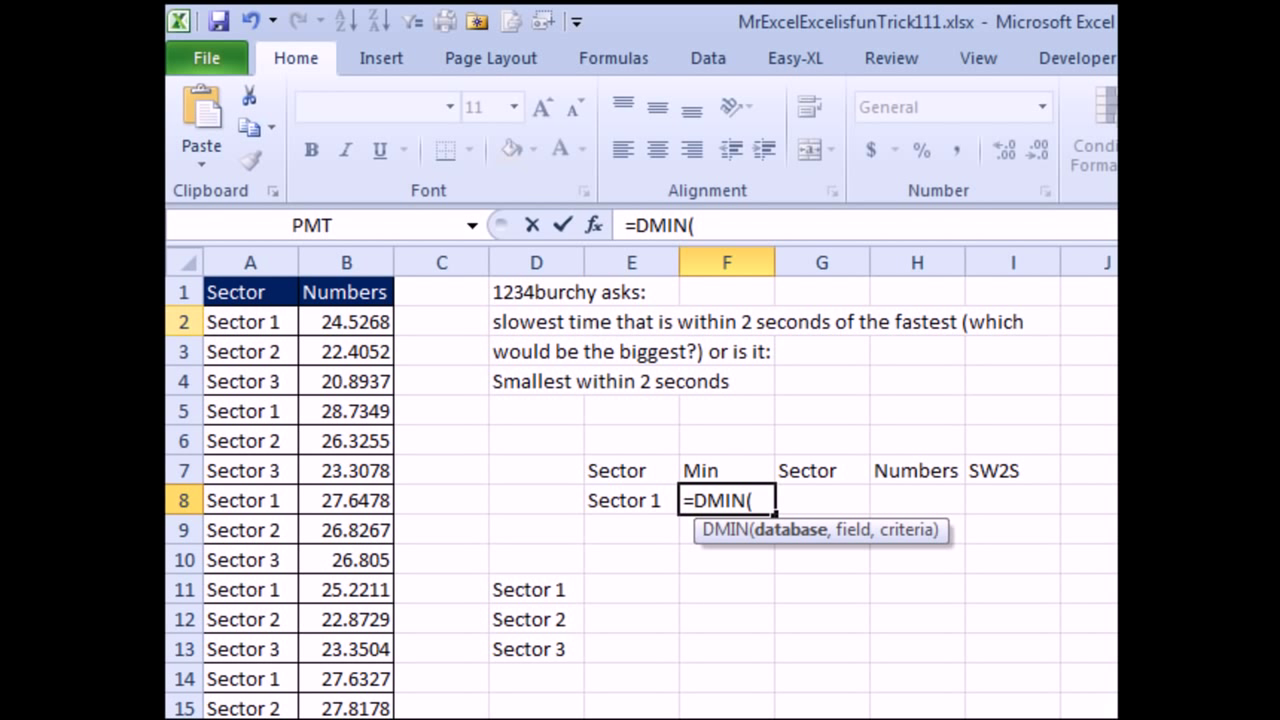
{"action": "left_click", "coordinate": [258, 293]}
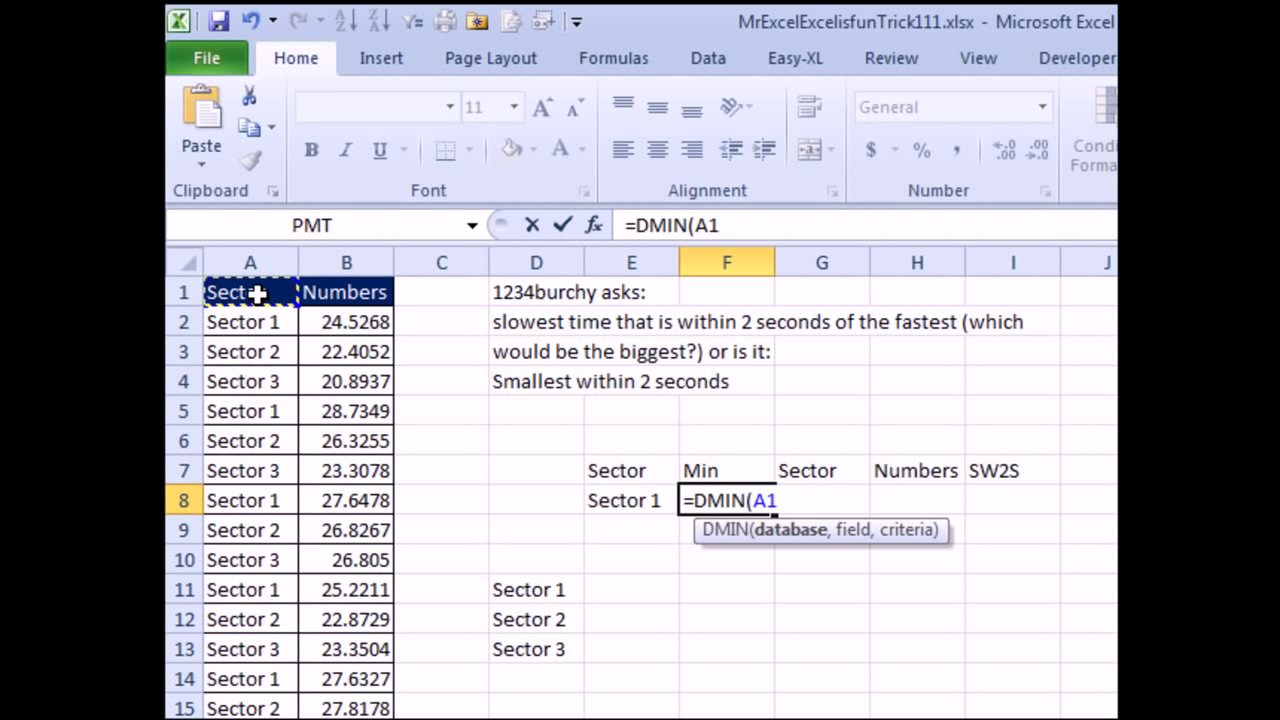
{"action": "key", "text": "ctrl+shift+Right"}
{"action": "key", "text": "ctrl+shift+Down"}
{"action": "key", "text": "F4"}
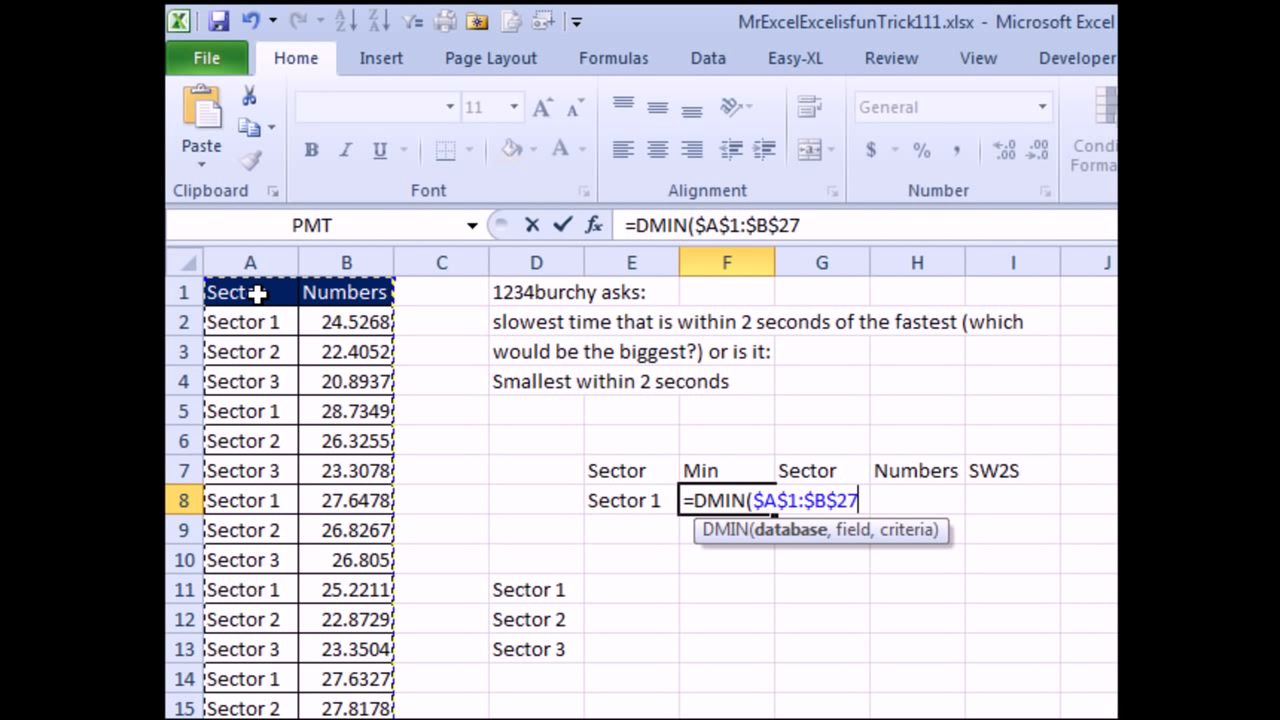
{"action": "type", "text": ","}
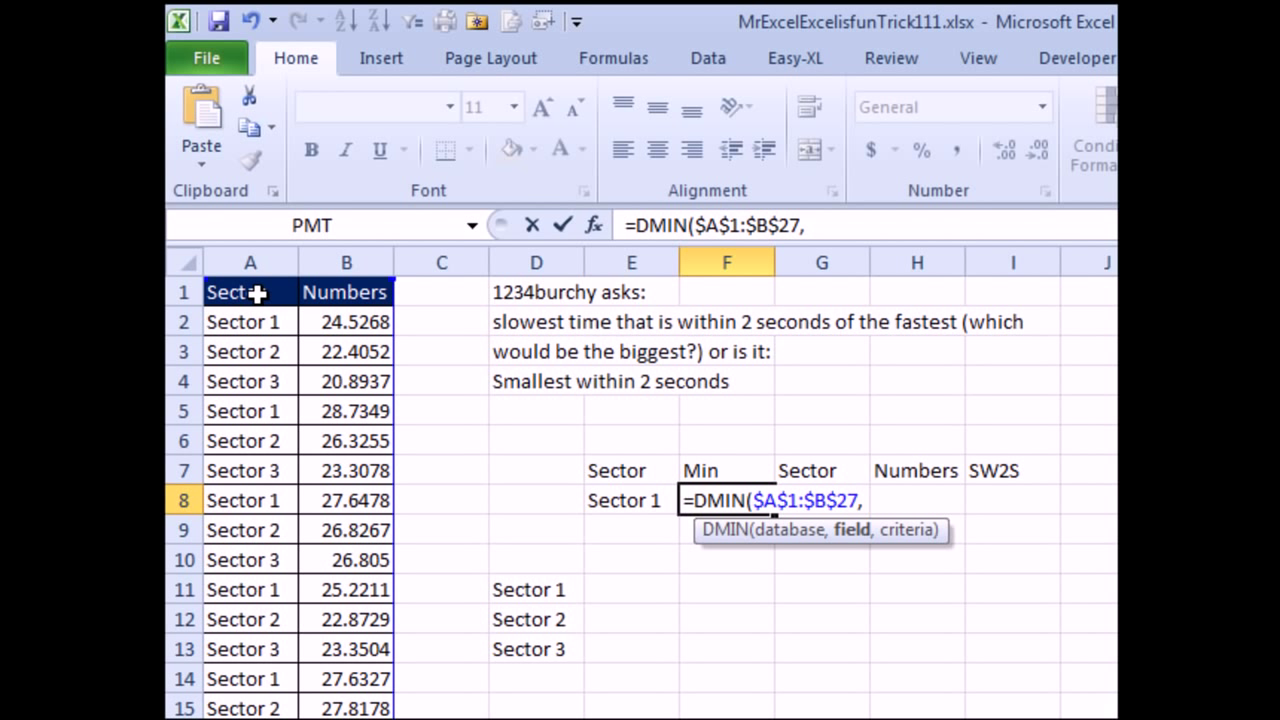
{"action": "type", "text": "2,"}
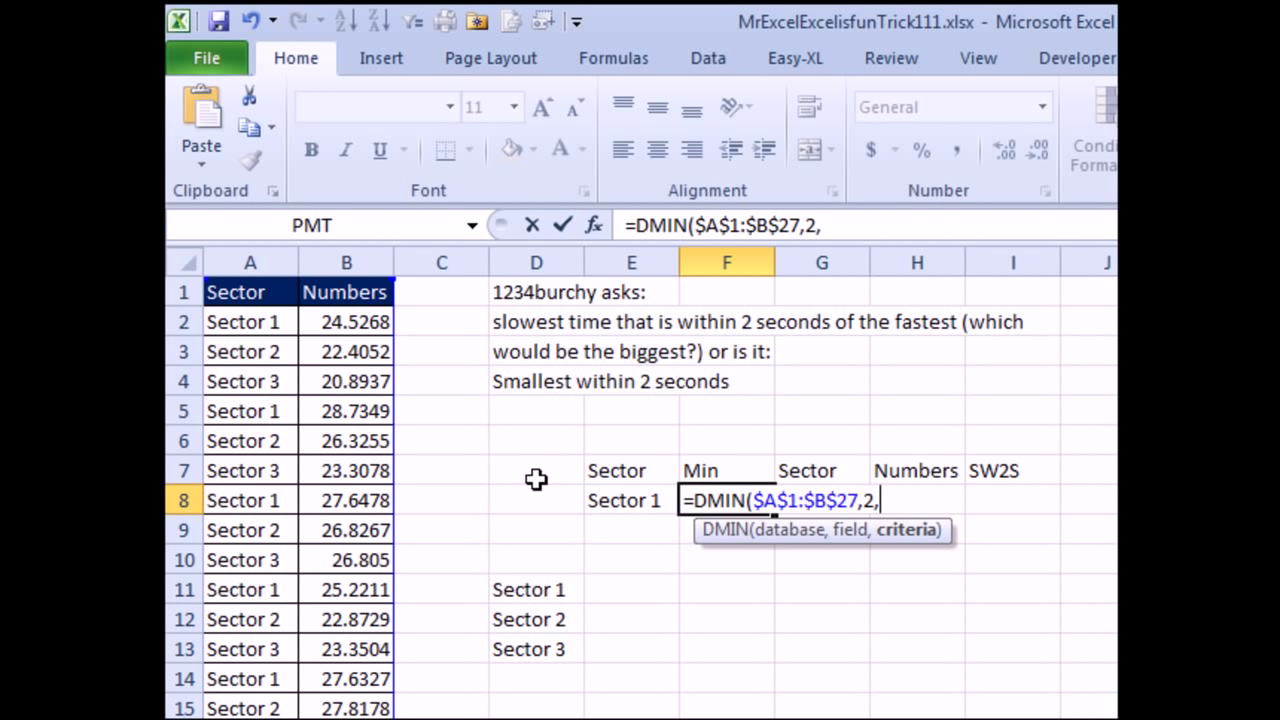
{"action": "left_click_drag", "start_coordinate": [614, 477], "coordinate": [618, 498]}
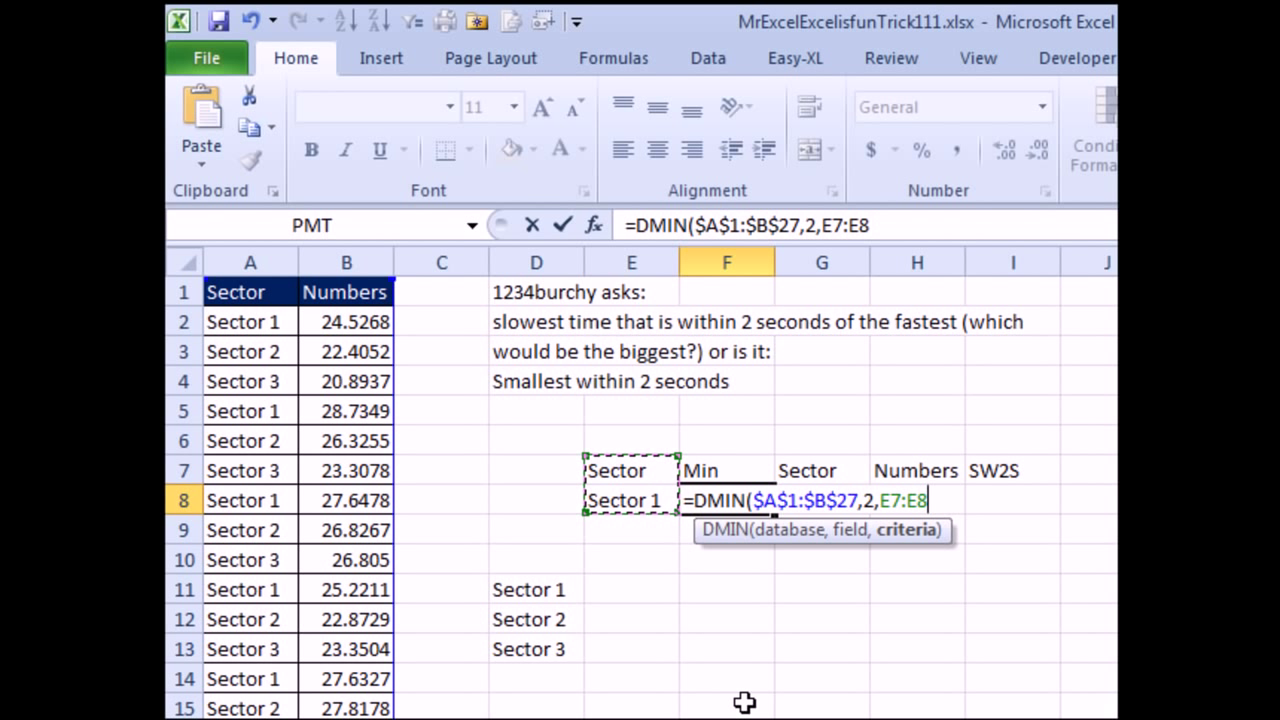
{"action": "type", "text": ")"}
{"action": "key", "text": "Return"}
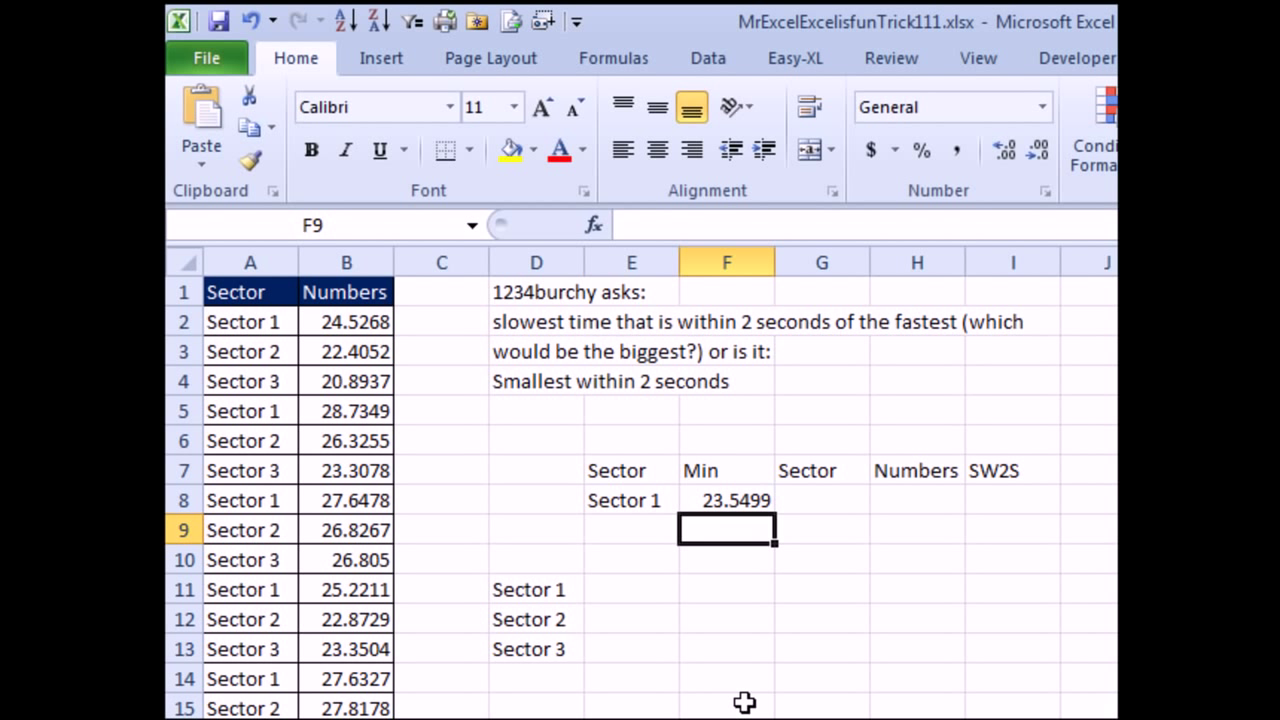
Test the E8 sector dropdown with Sectors 2 and 3, then set it back to Sector 1.
{"action": "key", "text": "Up"}
{"action": "left_click", "coordinate": [670, 500]}
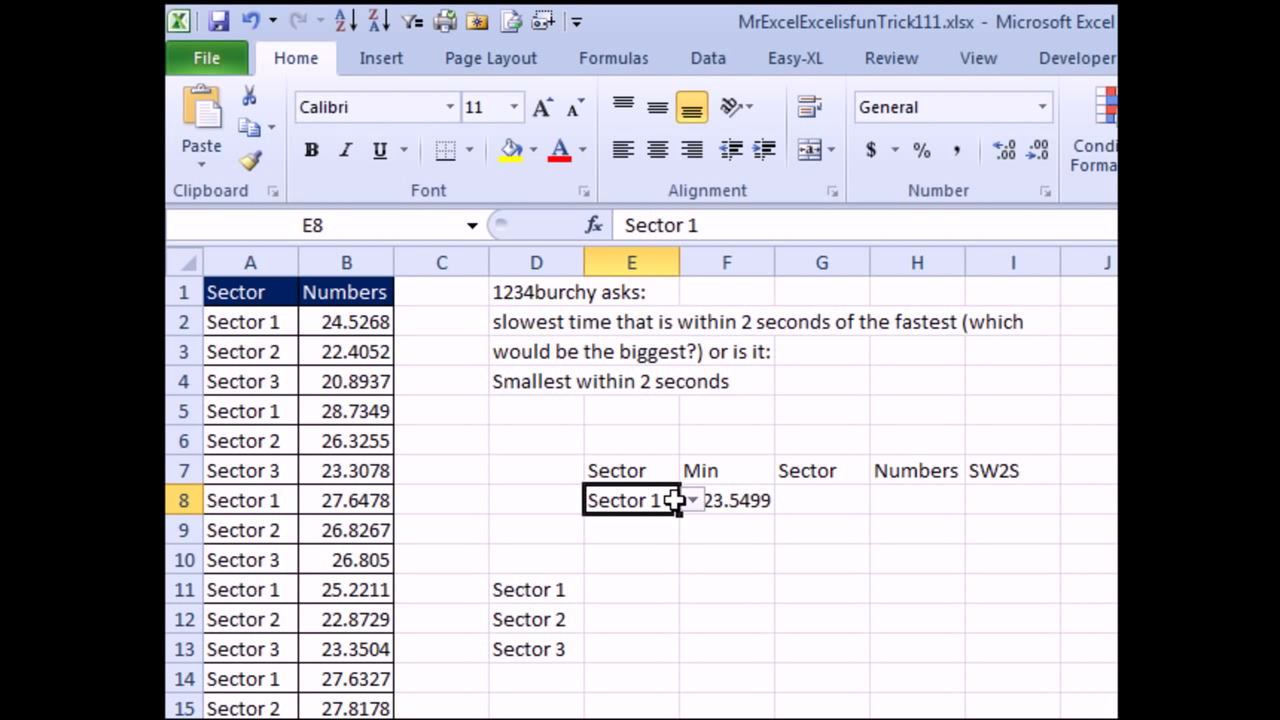
{"action": "left_click", "coordinate": [692, 500]}
{"action": "left_click", "coordinate": [640, 544]}
{"action": "left_click", "coordinate": [692, 500]}
{"action": "left_click", "coordinate": [648, 562]}
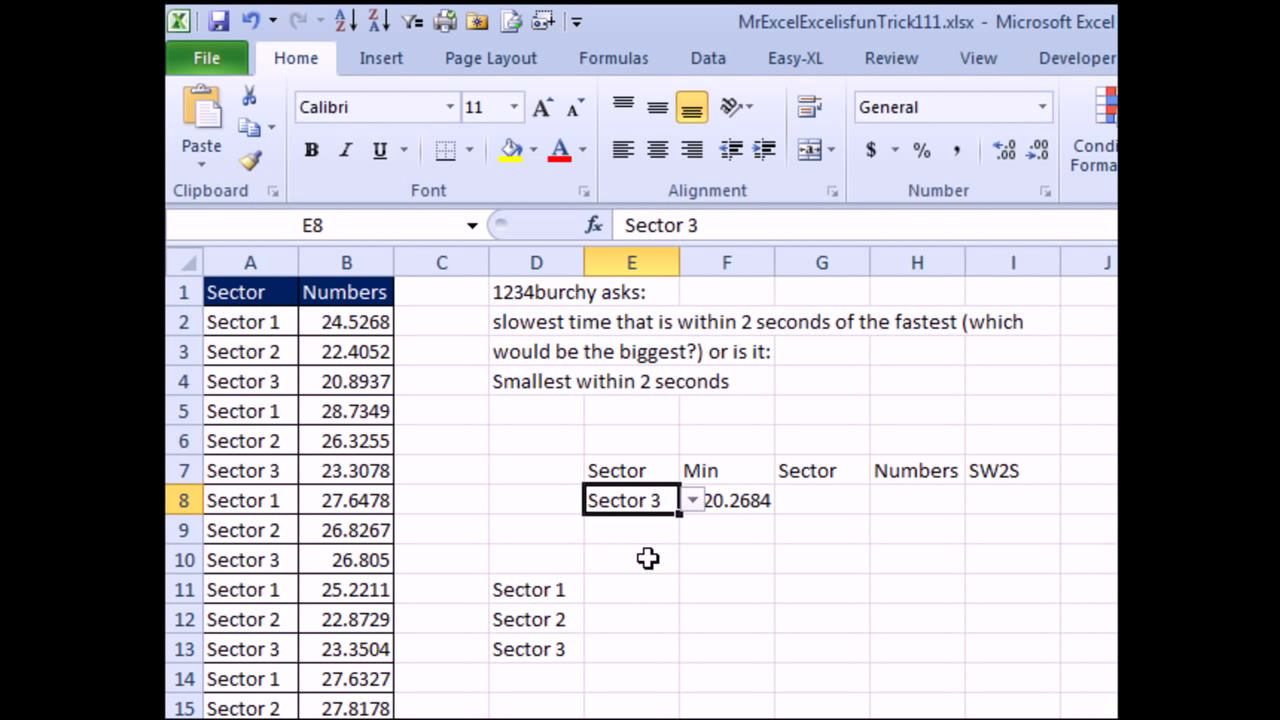
{"action": "left_click", "coordinate": [692, 500]}
{"action": "left_click", "coordinate": [648, 526]}
Link G8 to the chosen sector with =E8.
{"action": "left_click", "coordinate": [826, 505]}
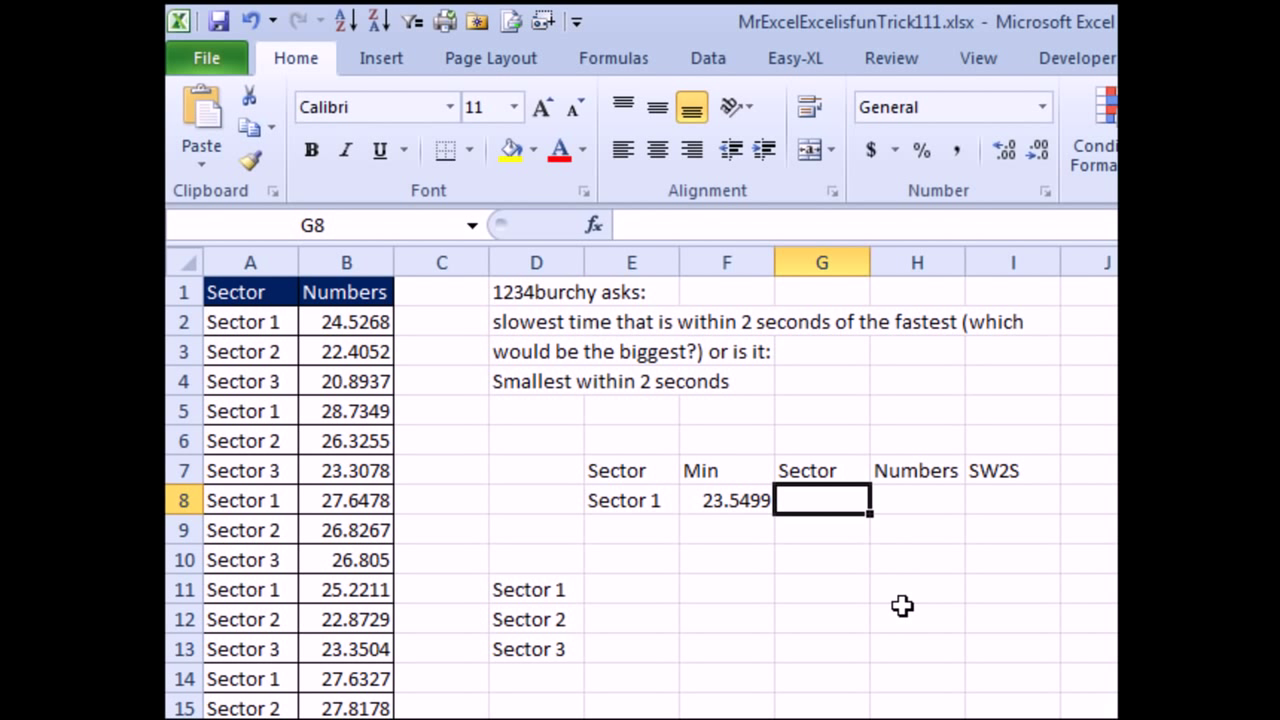
{"action": "type", "text": "="}
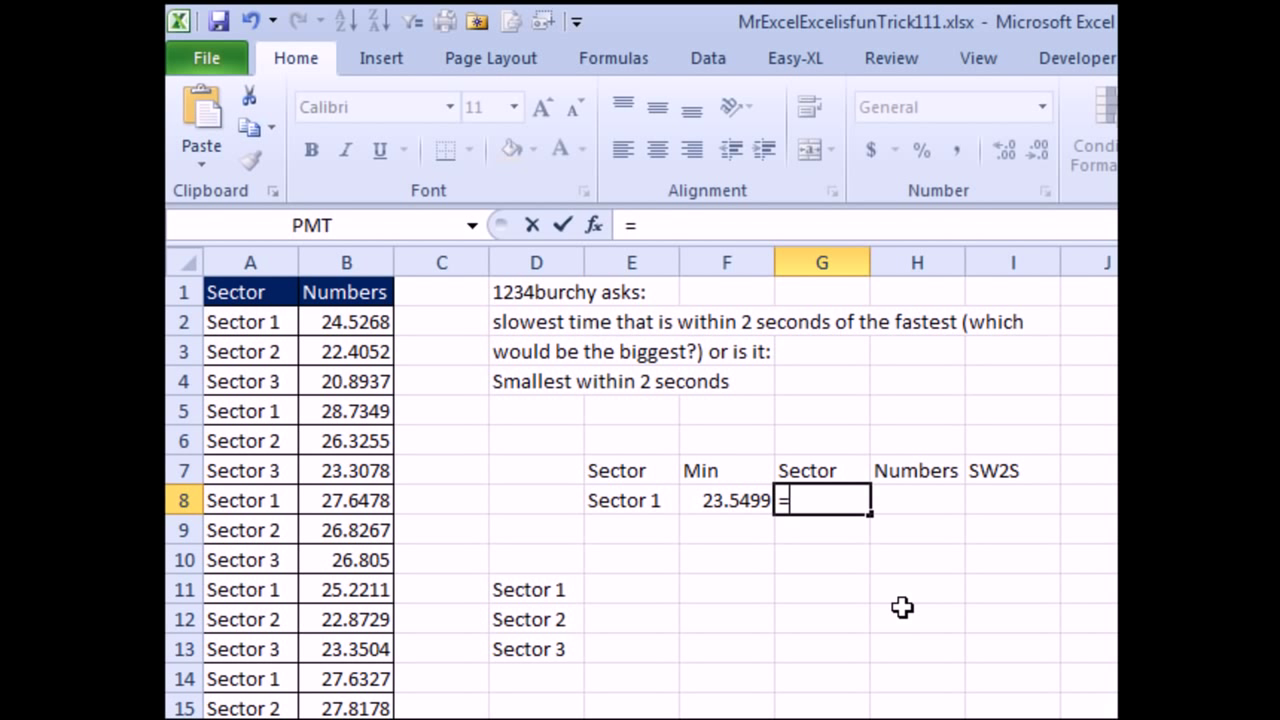
{"action": "key", "text": "Left"}
Fill the criteria block G7:H8 yellow.
{"action": "key", "text": "Left"}
{"action": "key", "text": "Return"}
{"action": "key", "text": "Up"}
{"action": "key", "text": "Right"}
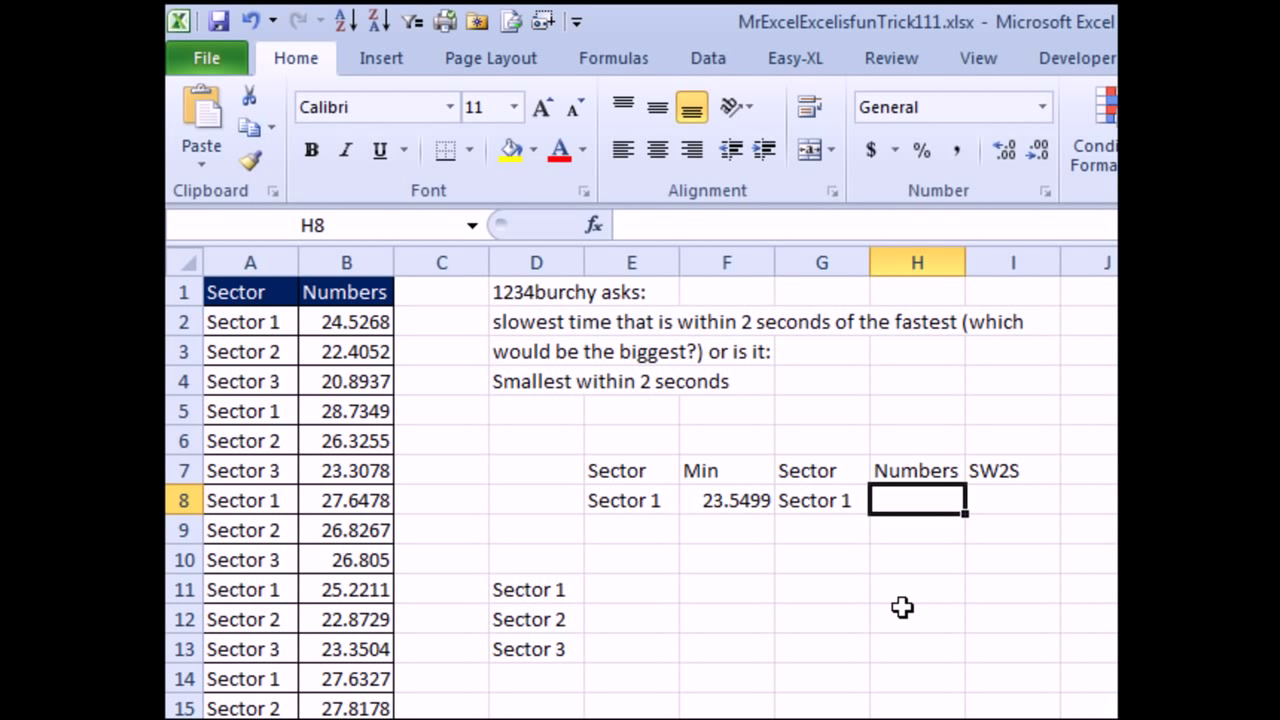
{"action": "key", "text": "Up"}
{"action": "key", "text": "Left"}
{"action": "key", "text": "shift+Right"}
{"action": "key", "text": "shift+Down"}
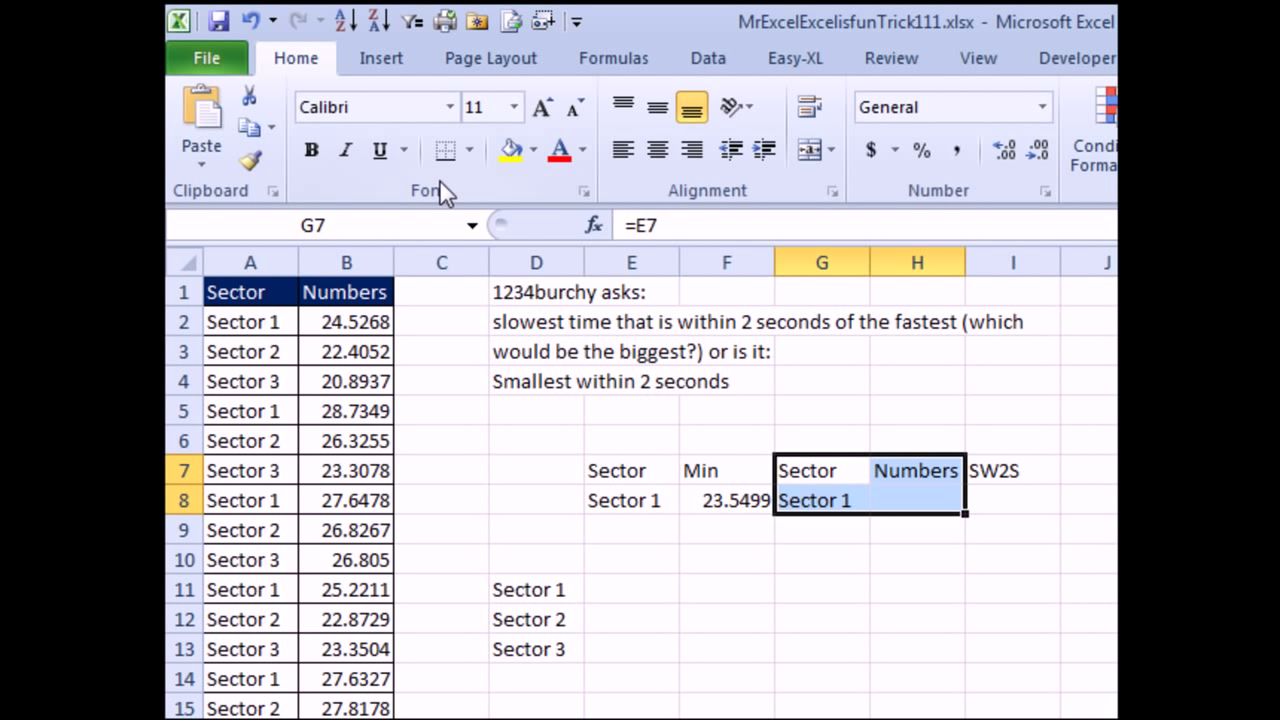
{"action": "left_click", "coordinate": [509, 152]}
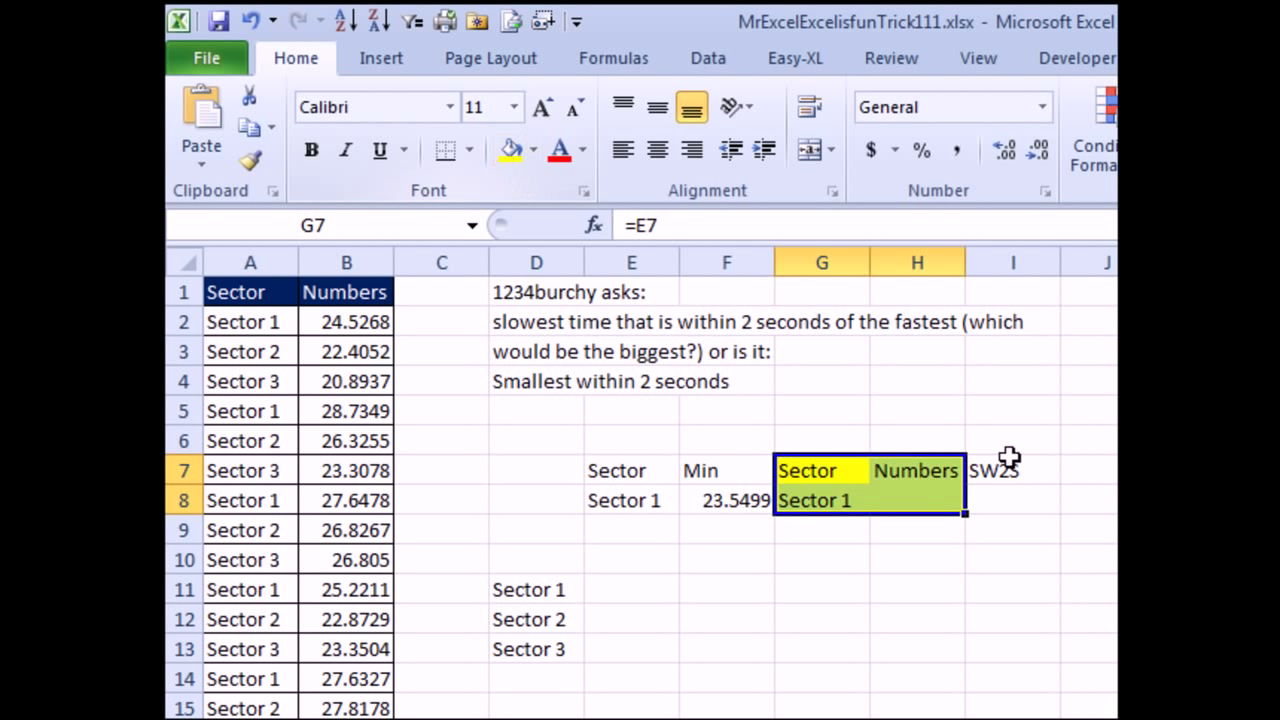
Enter ="<="&F8+2 in H8, giving the criterion <=25.5499.
{"action": "left_click", "coordinate": [927, 497]}
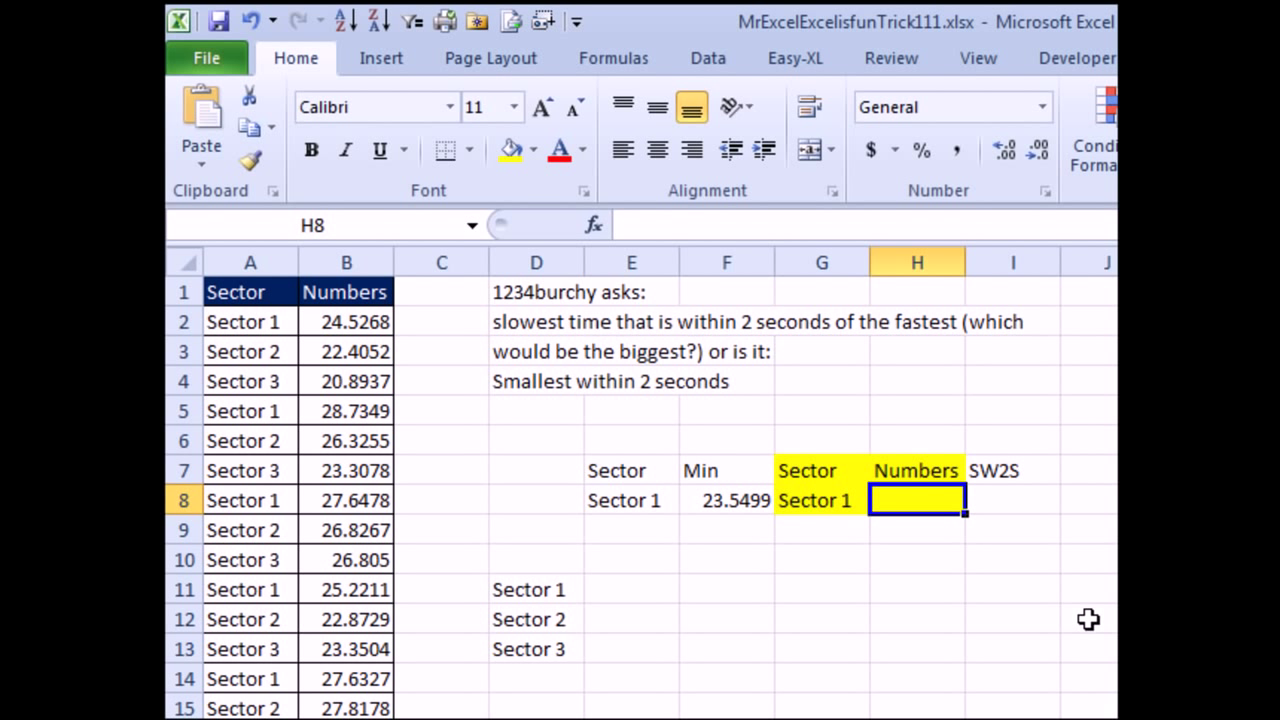
{"action": "type", "text": "=\""}
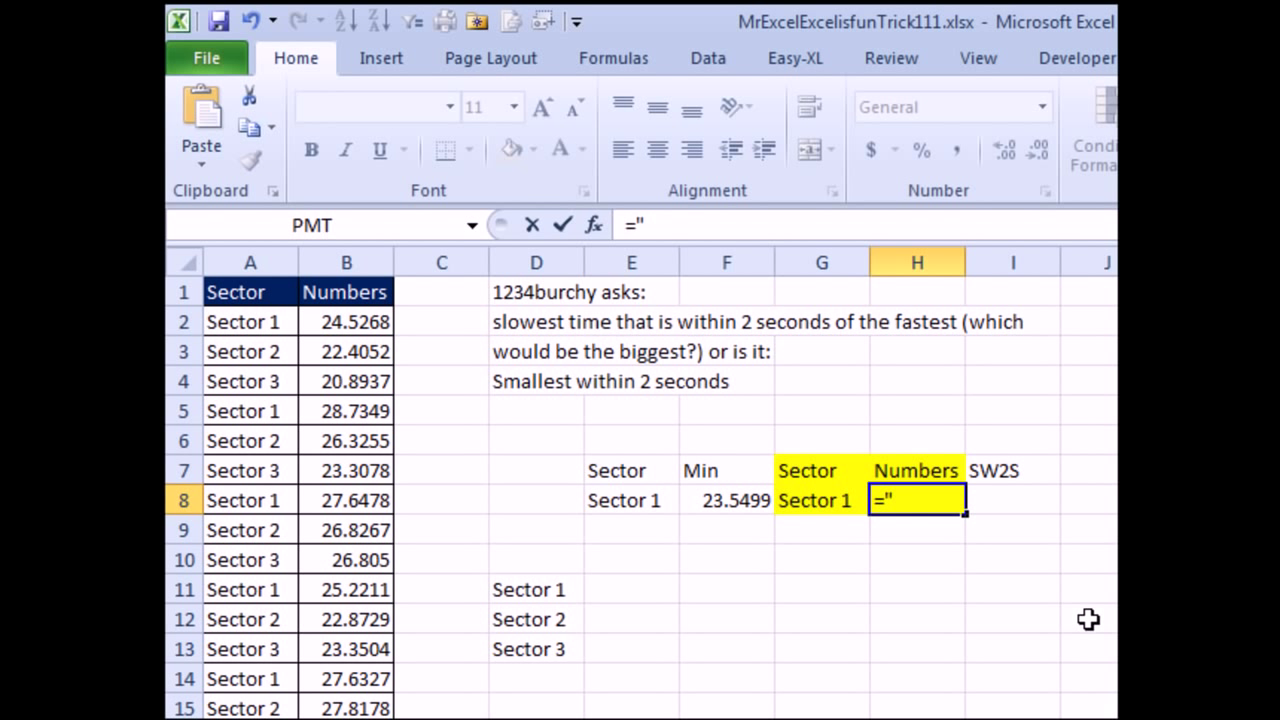
{"action": "type", "text": "<"}
{"action": "type", "text": "\""}
{"action": "key", "text": "BackSpace"}
{"action": "type", "text": "=\"&"}
{"action": "key", "text": "Left"}
{"action": "key", "text": "Left"}
{"action": "type", "text": "+2"}
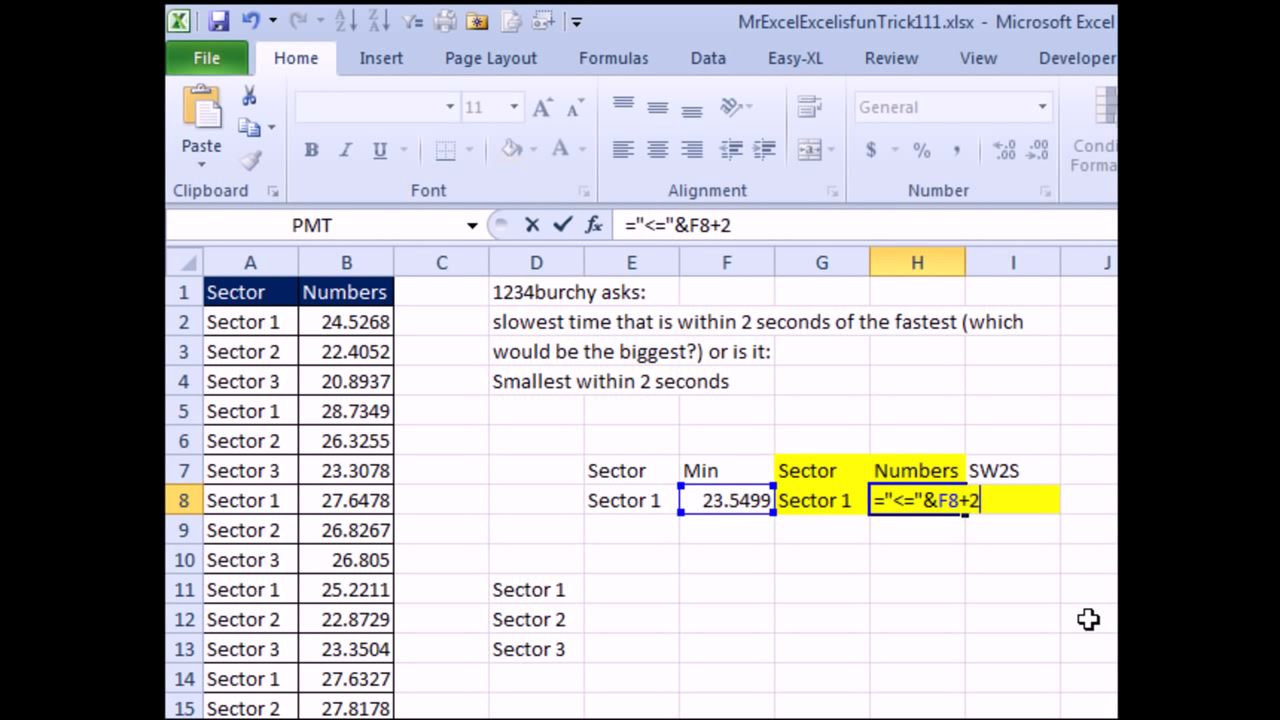
{"action": "key", "text": "Return"}
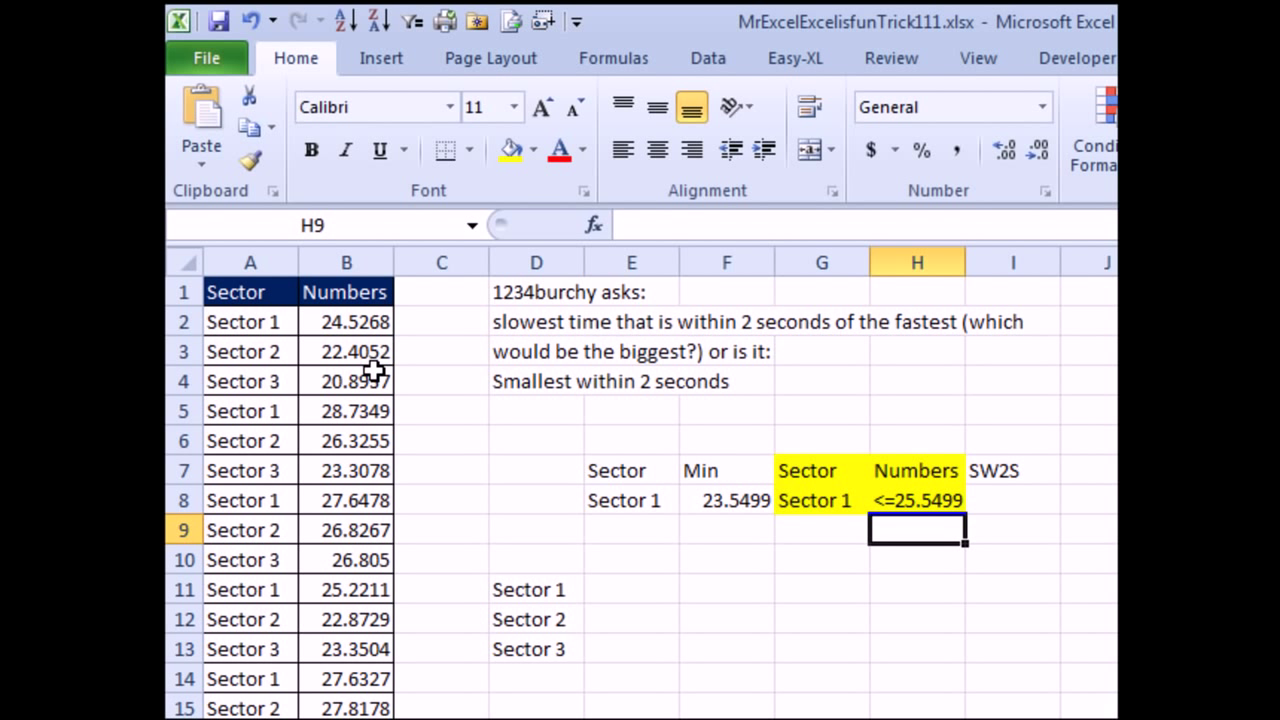
Enter =DMAX($A$1:$B$27,2,G7:H8) in I8, returning 25.2211 for Sector 1.
{"action": "left_click", "coordinate": [1050, 500]}
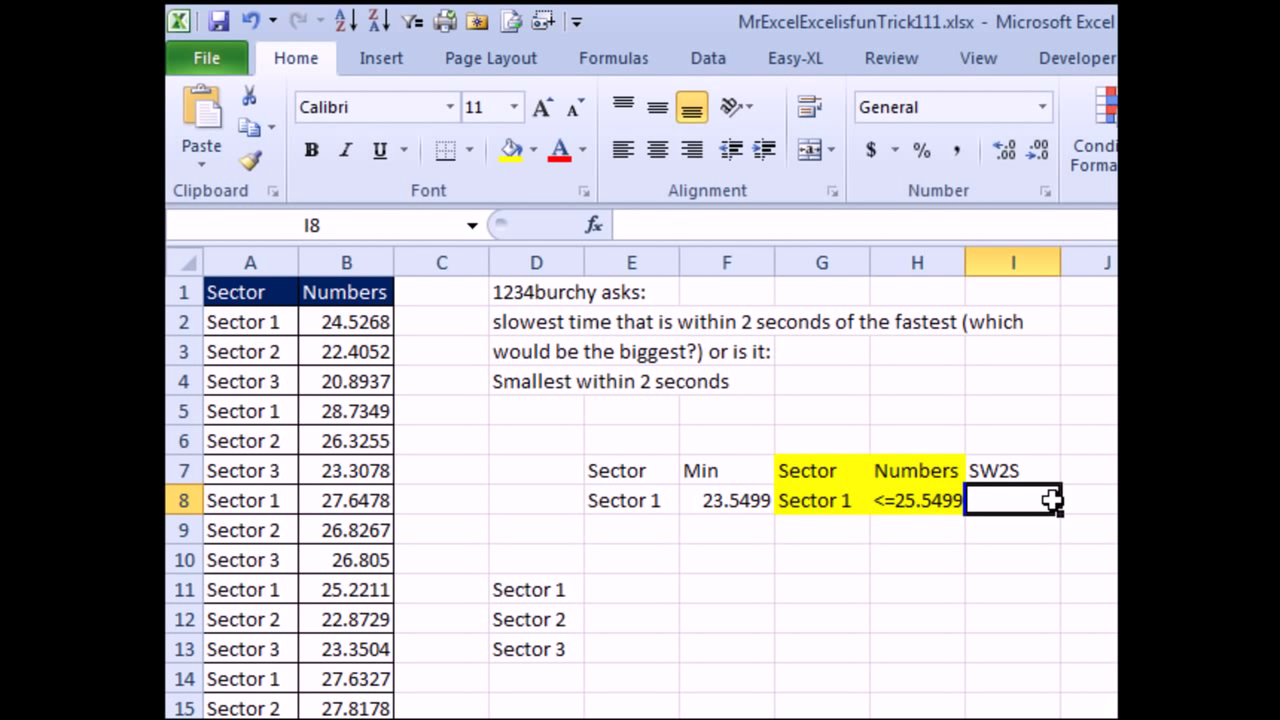
{"action": "type", "text": "=DMAX("}
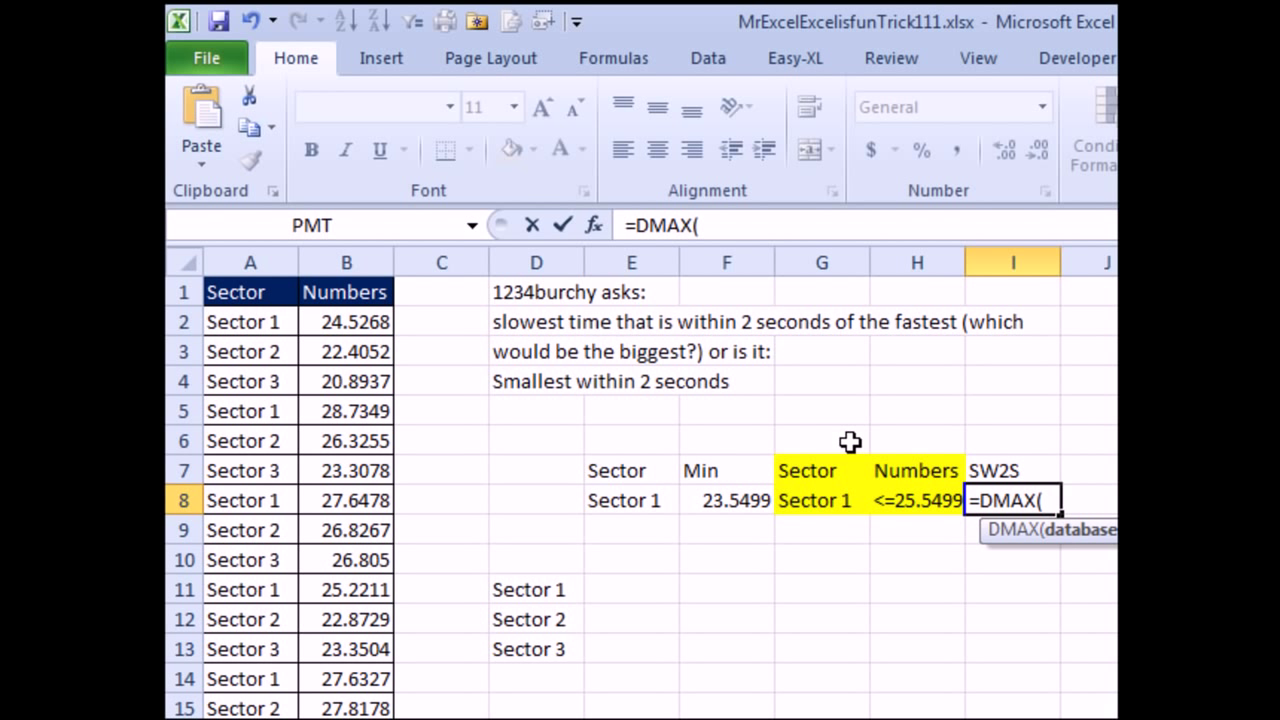
{"action": "left_click", "coordinate": [237, 289]}
{"action": "key", "text": "ctrl+shift+Right"}
{"action": "key", "text": "ctrl+shift+Down"}
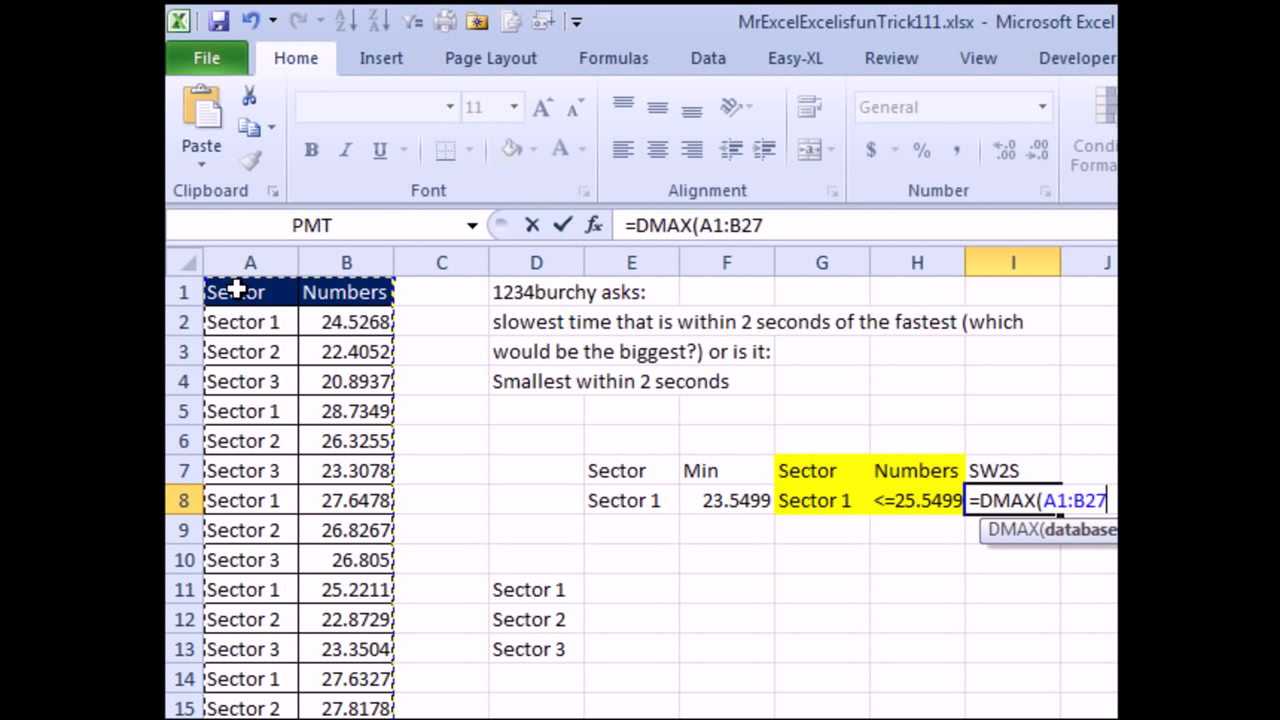
{"action": "key", "text": "F4"}
{"action": "type", "text": ","}
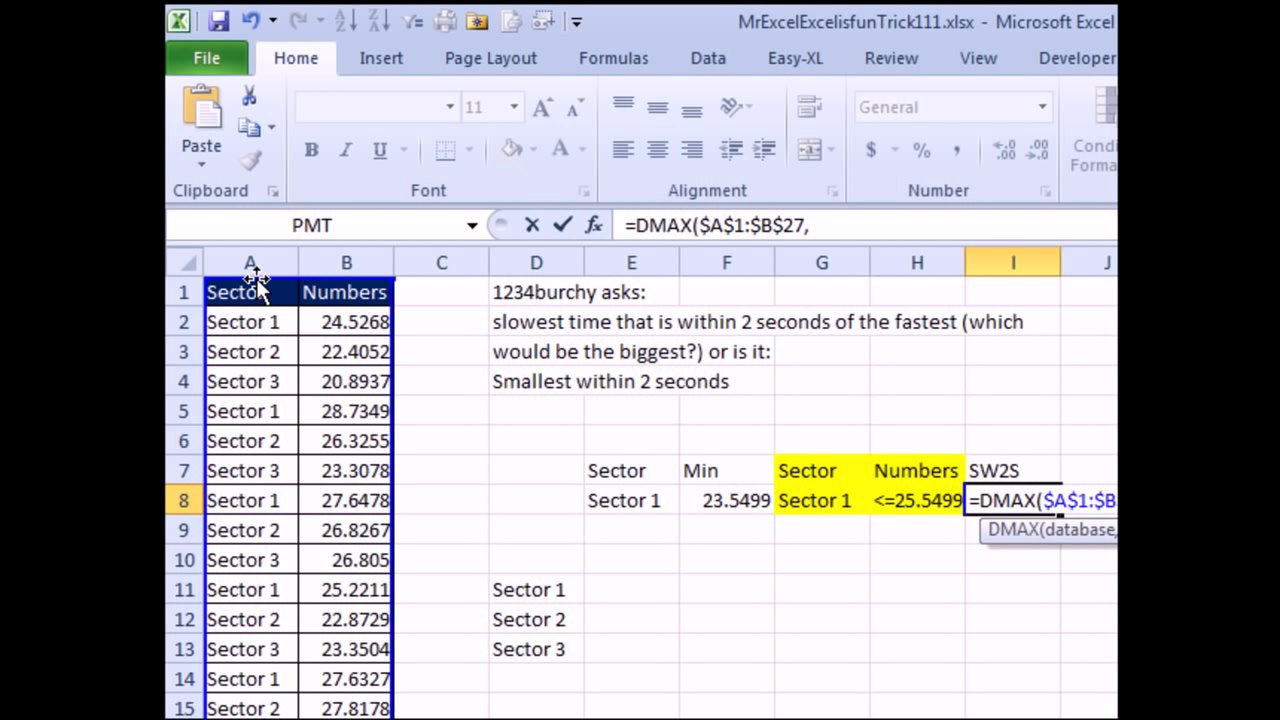
{"action": "type", "text": "2"}
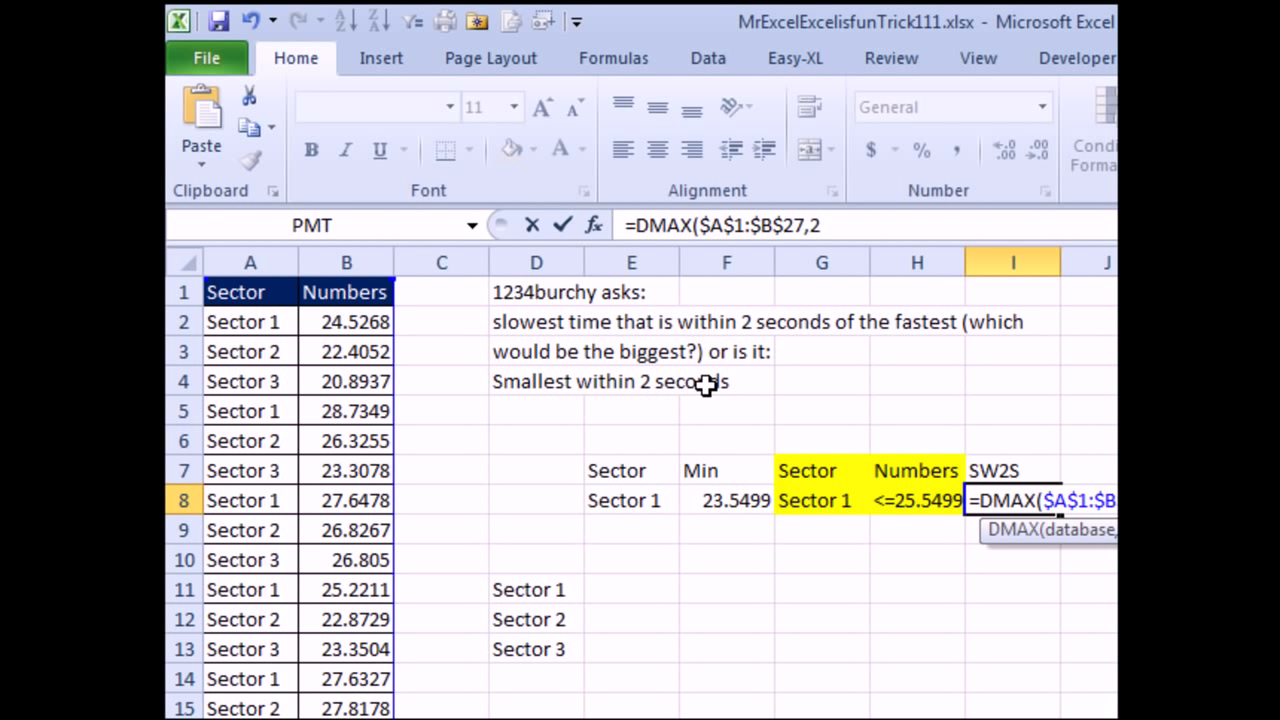
{"action": "type", "text": ","}
{"action": "left_click_drag", "start_coordinate": [816, 470], "coordinate": [932, 492]}
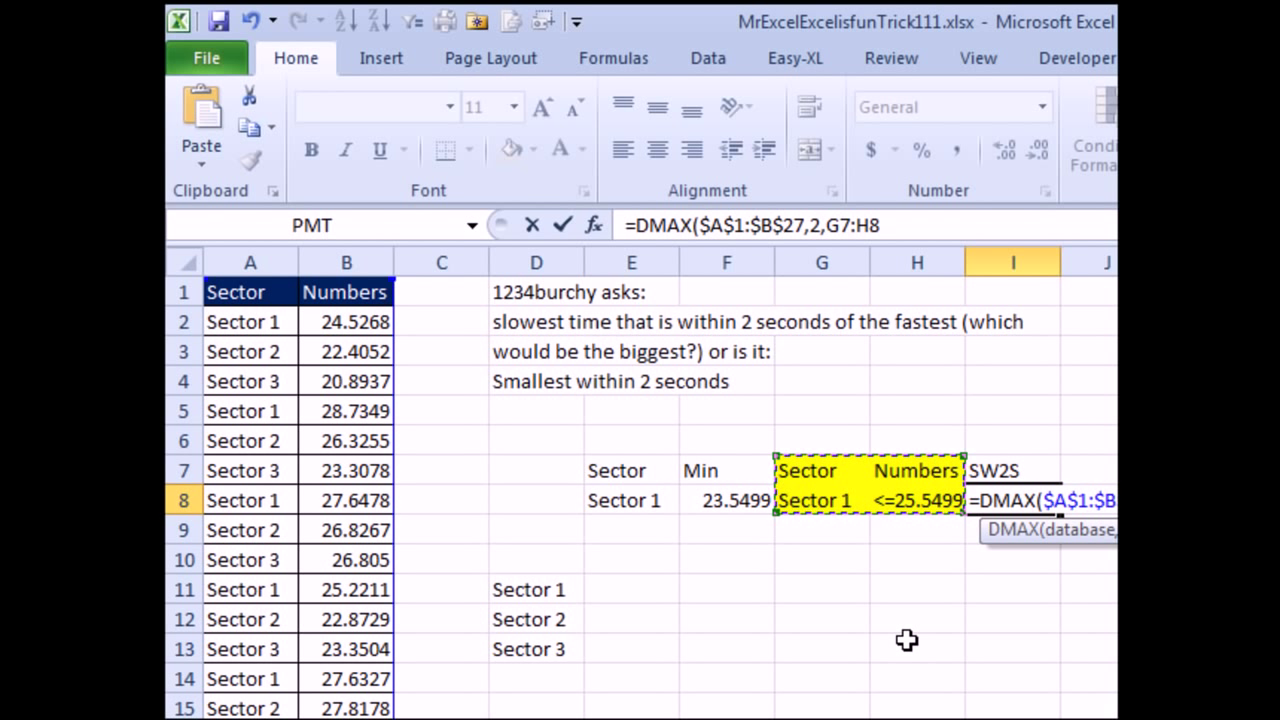
{"action": "type", "text": ")"}
{"action": "key", "text": "Return"}
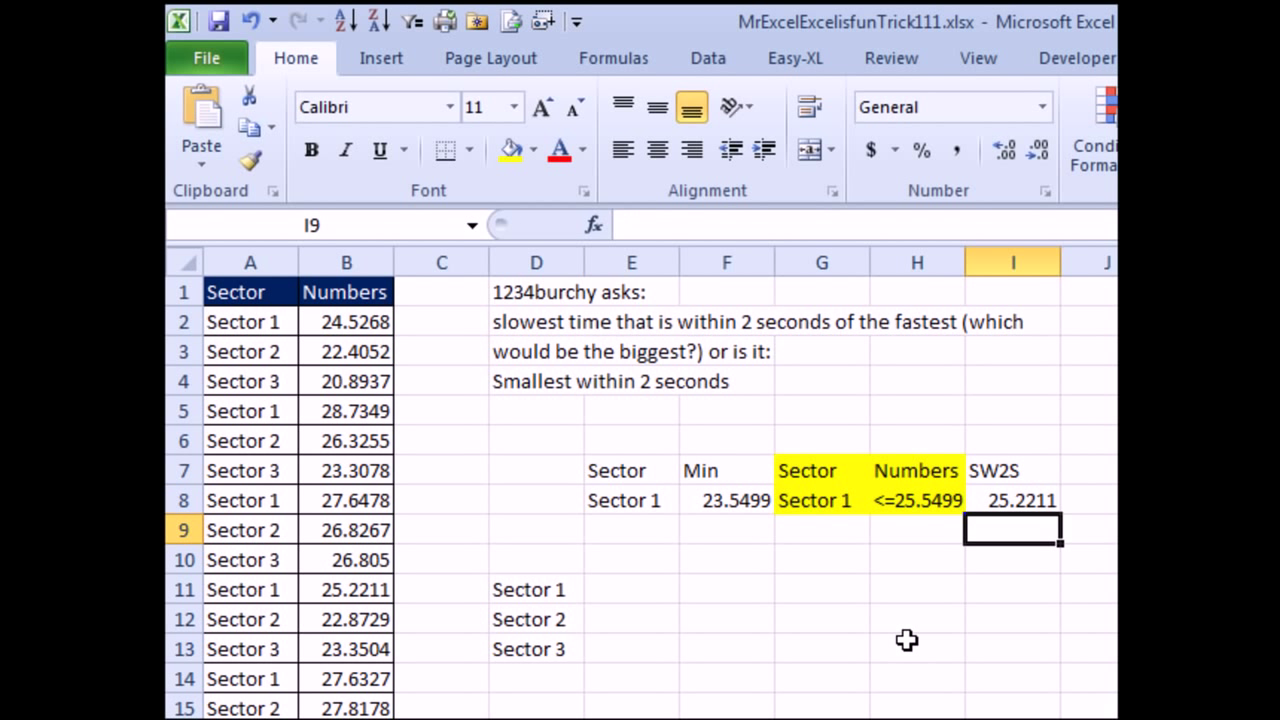
{"action": "key", "text": "Up"}
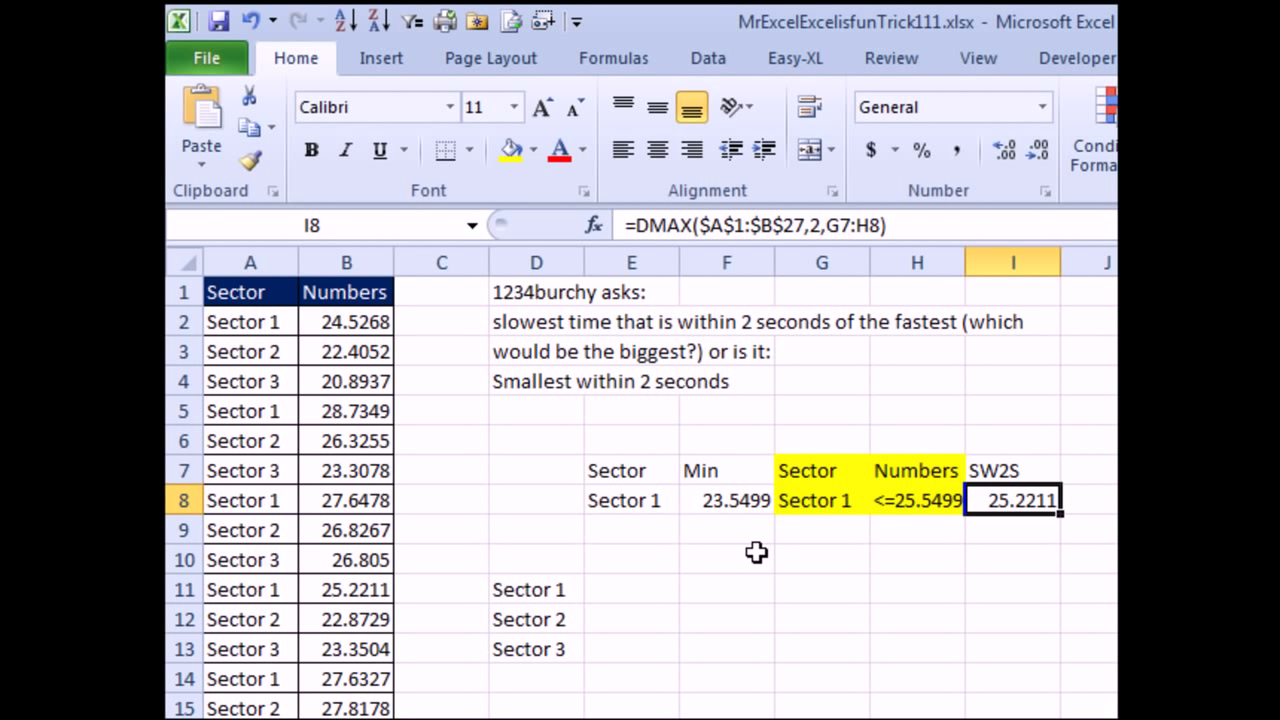
Test E8 with Sectors 2 and 3 (Sector 2 gives 23.5653), then reset it to Sector 1.
{"action": "left_click", "coordinate": [666, 500]}
{"action": "left_click", "coordinate": [692, 500]}
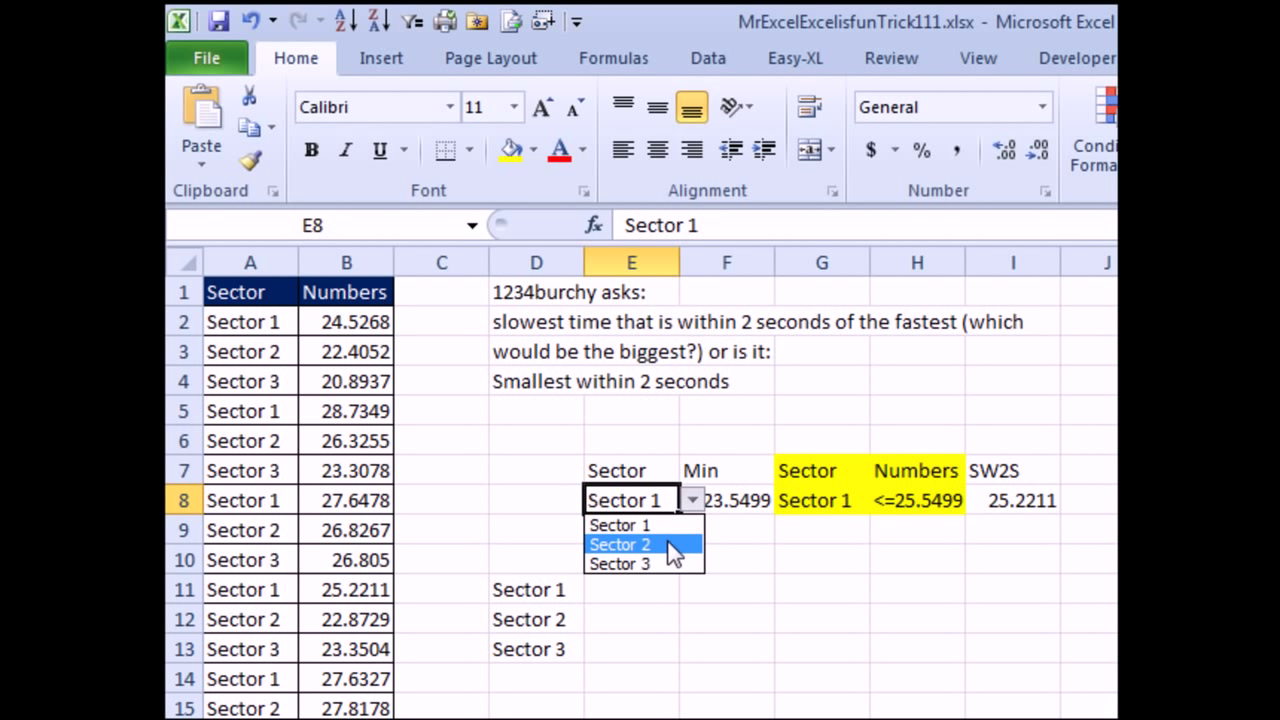
{"action": "left_click", "coordinate": [666, 544]}
{"action": "left_click", "coordinate": [692, 500]}
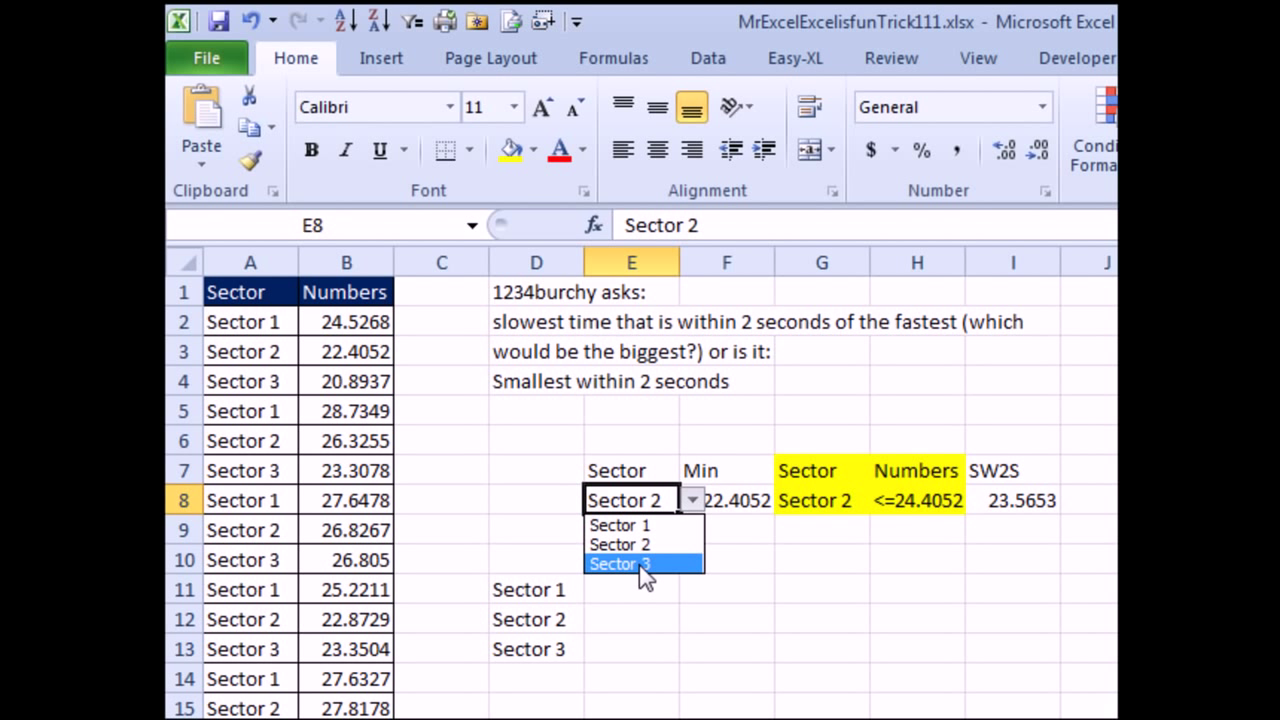
{"action": "left_click", "coordinate": [645, 563]}
{"action": "left_click", "coordinate": [692, 500]}
{"action": "left_click", "coordinate": [680, 527]}
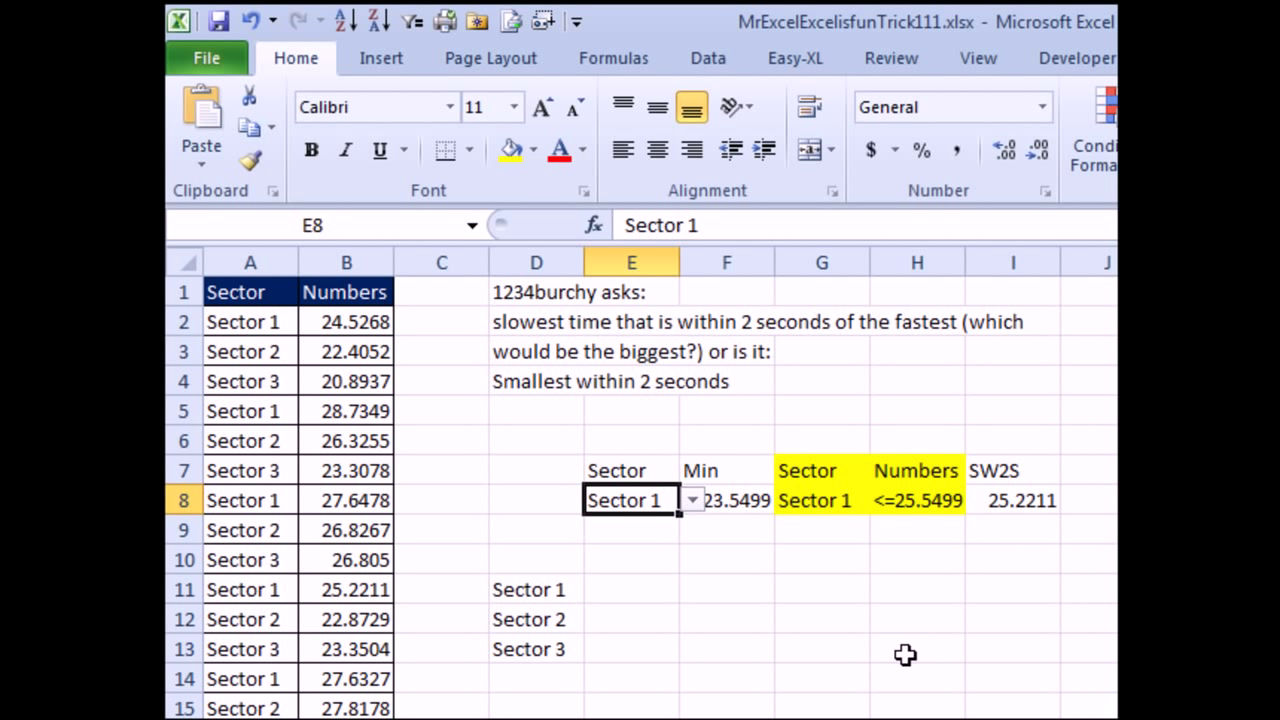
Link E10 to the slowest-within-2-seconds result with =I8.
{"action": "left_click", "coordinate": [634, 560]}
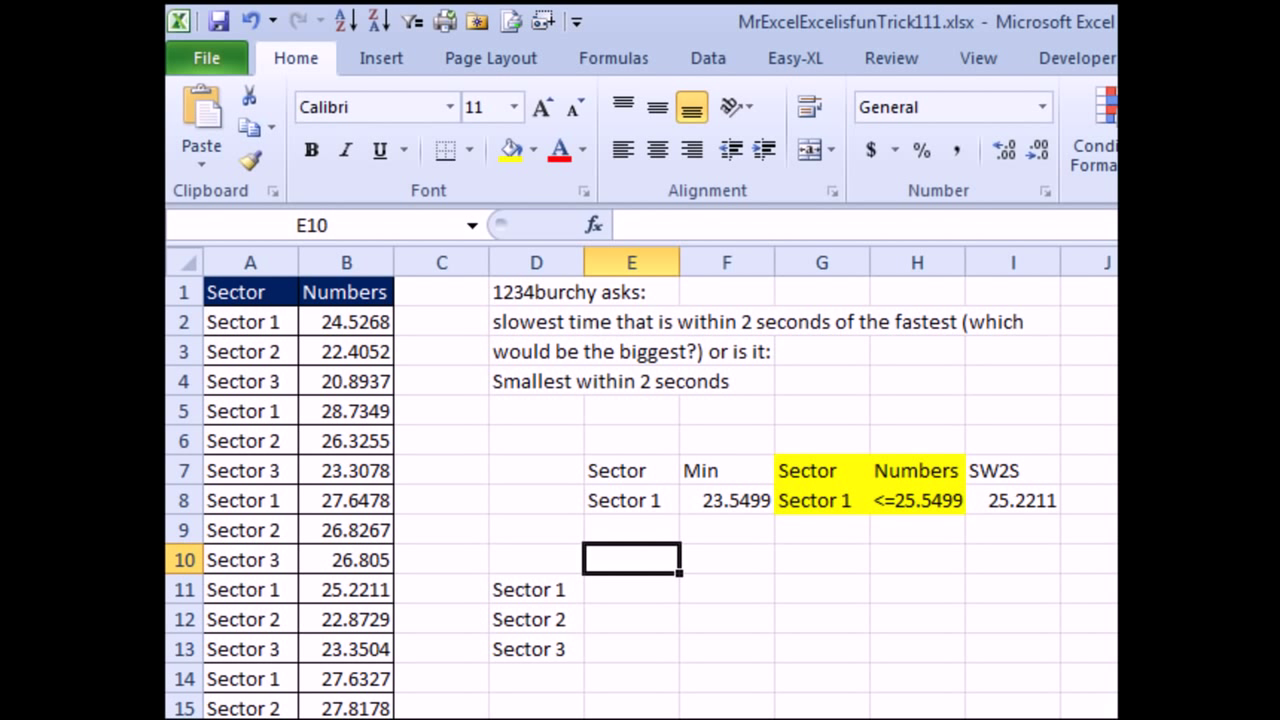
{"action": "type", "text": "="}
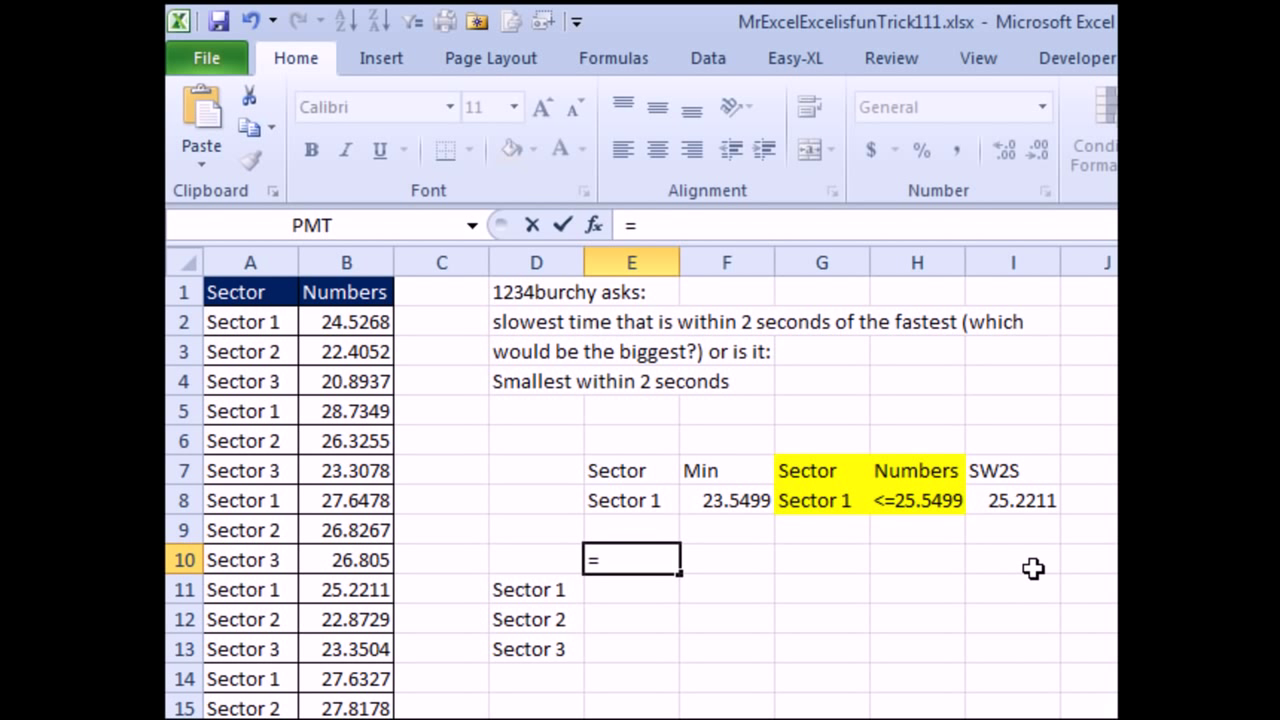
{"action": "left_click", "coordinate": [1016, 500]}
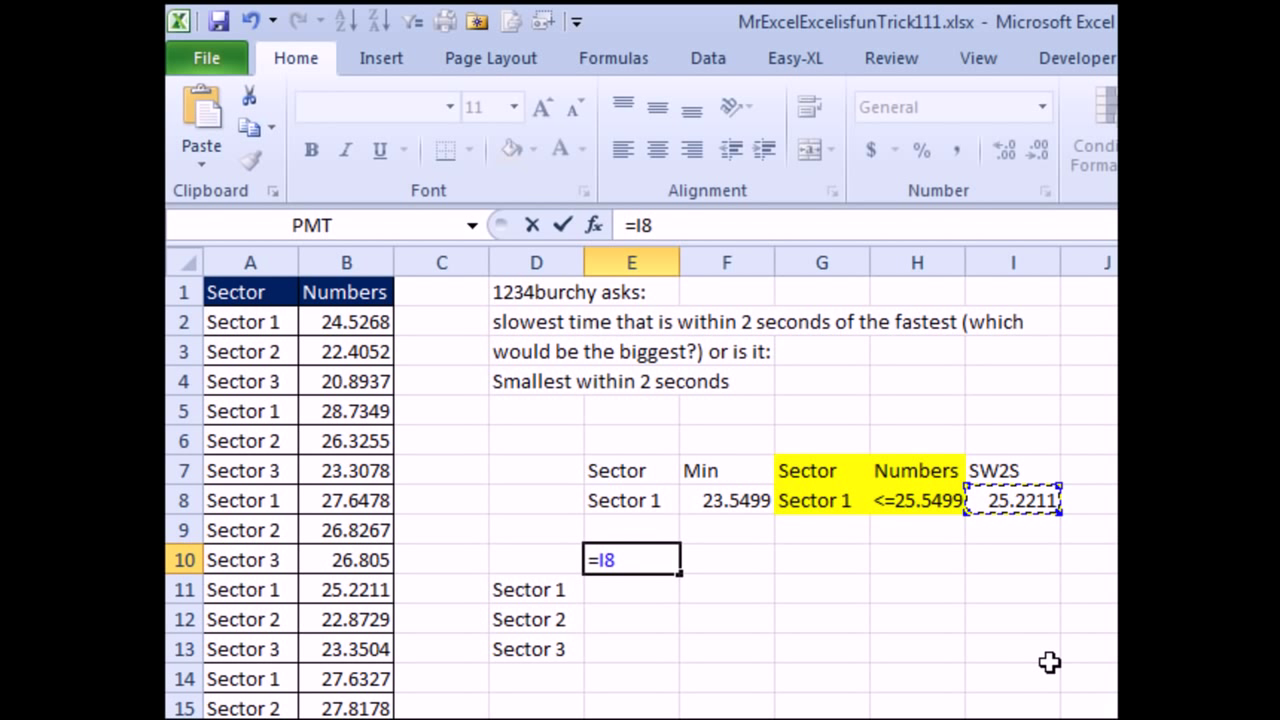
{"action": "key", "text": "Return"}
Create a Data Table on D10:E13 with column input $E$8, giving 25.2211, 23.5653 and 20.8937.
{"action": "key", "text": "Up"}
{"action": "key", "text": "Left"}
{"action": "key", "text": "shift+Down"}
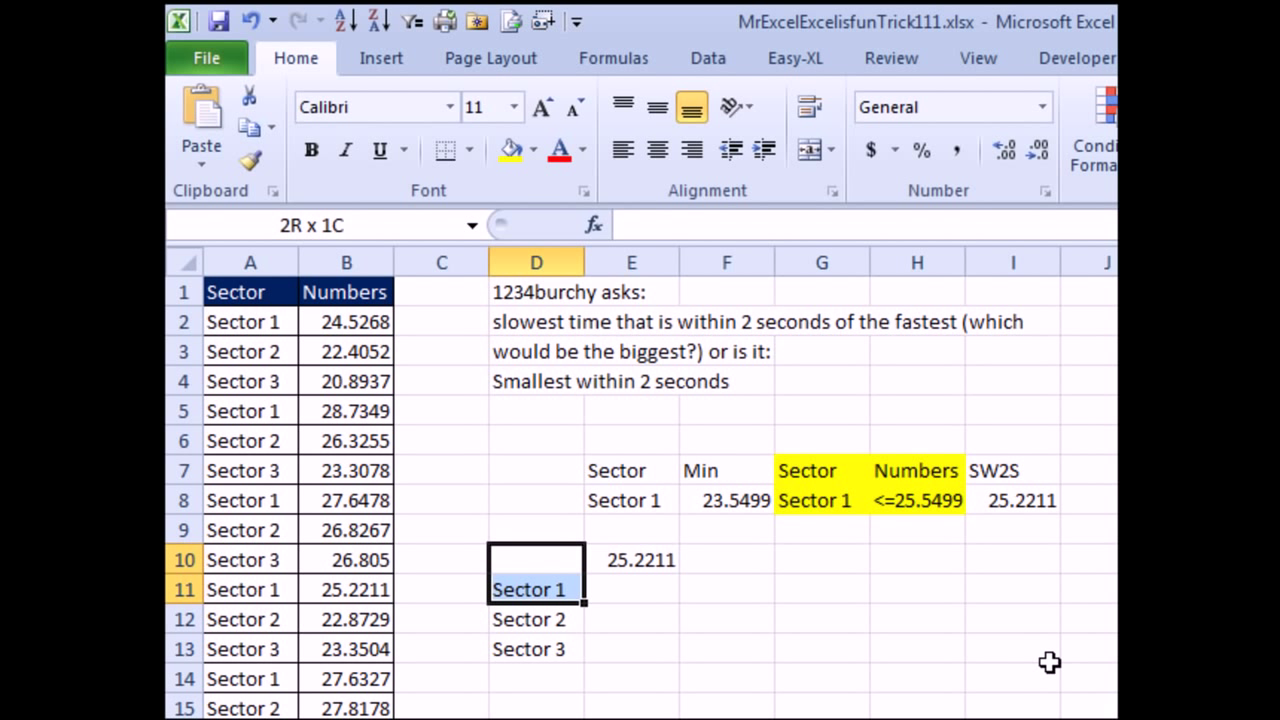
{"action": "key", "text": "shift+Down"}
{"action": "key", "text": "shift+Down"}
{"action": "key", "text": "shift+Right"}
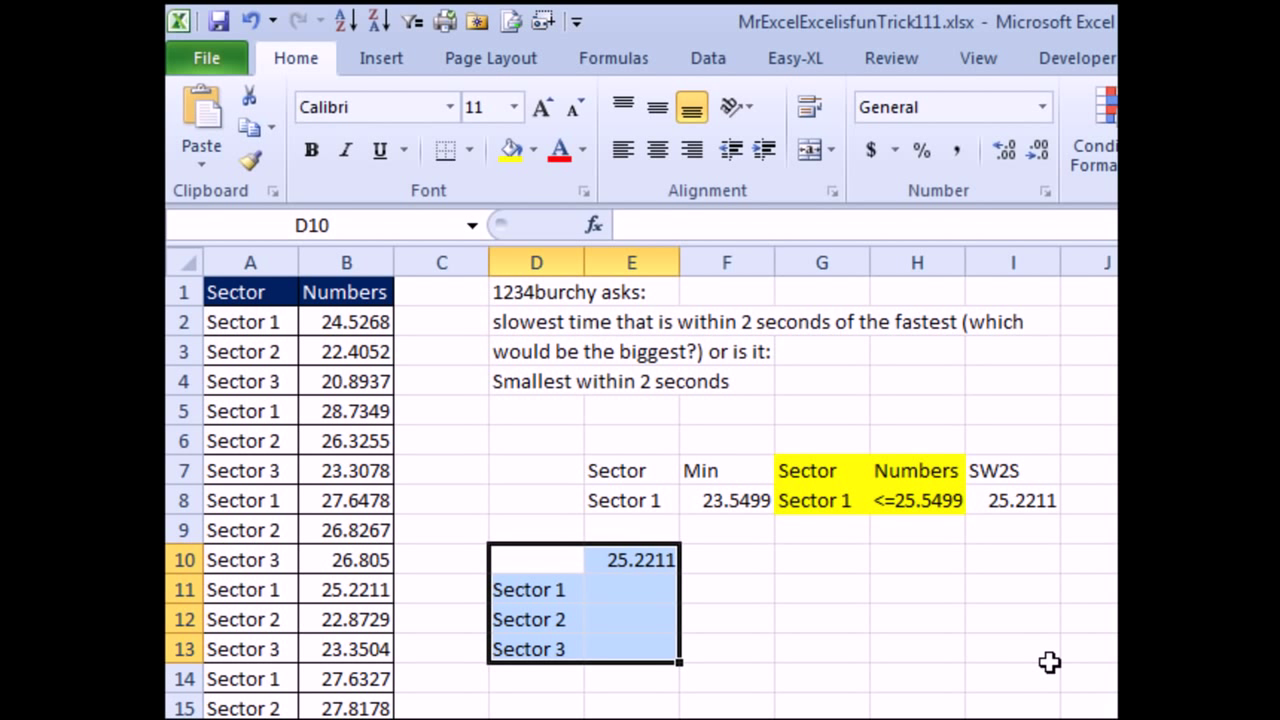
{"action": "left_click", "coordinate": [712, 58]}
{"action": "left_click", "coordinate": [1026, 160]}
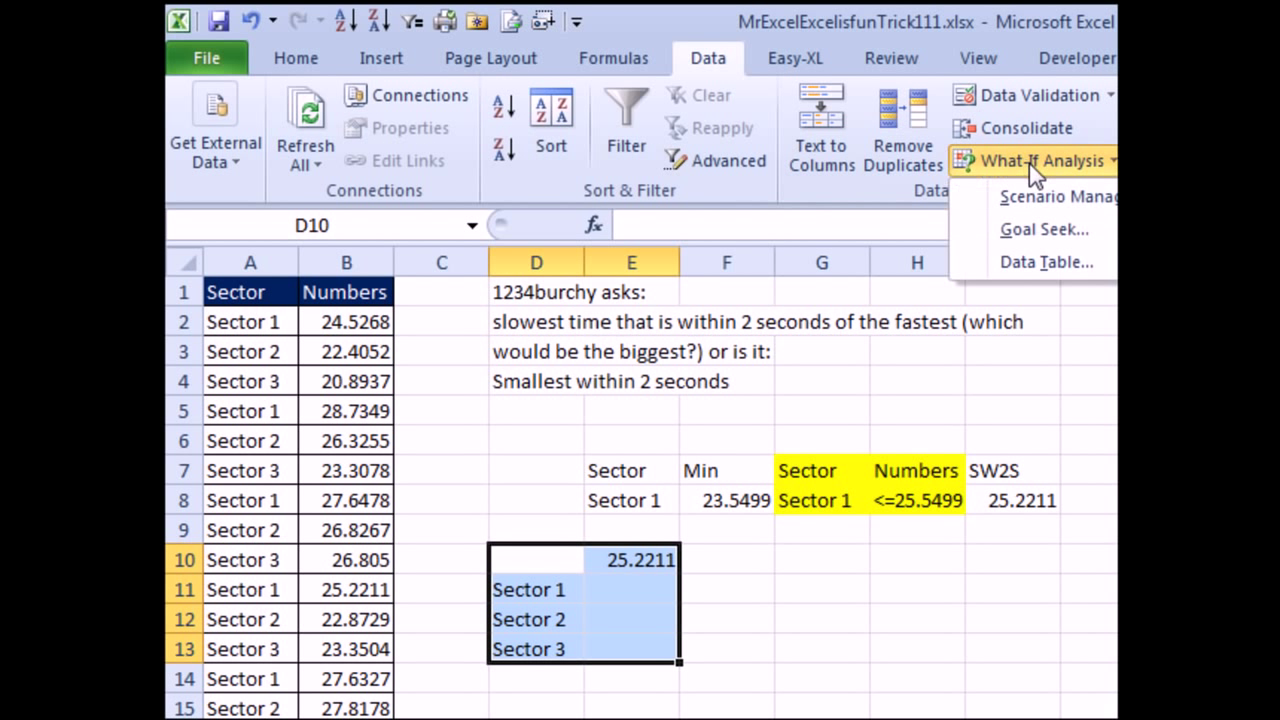
{"action": "left_click", "coordinate": [1065, 260]}
{"action": "left_click_drag", "start_coordinate": [1110, 603], "coordinate": [785, 532]}
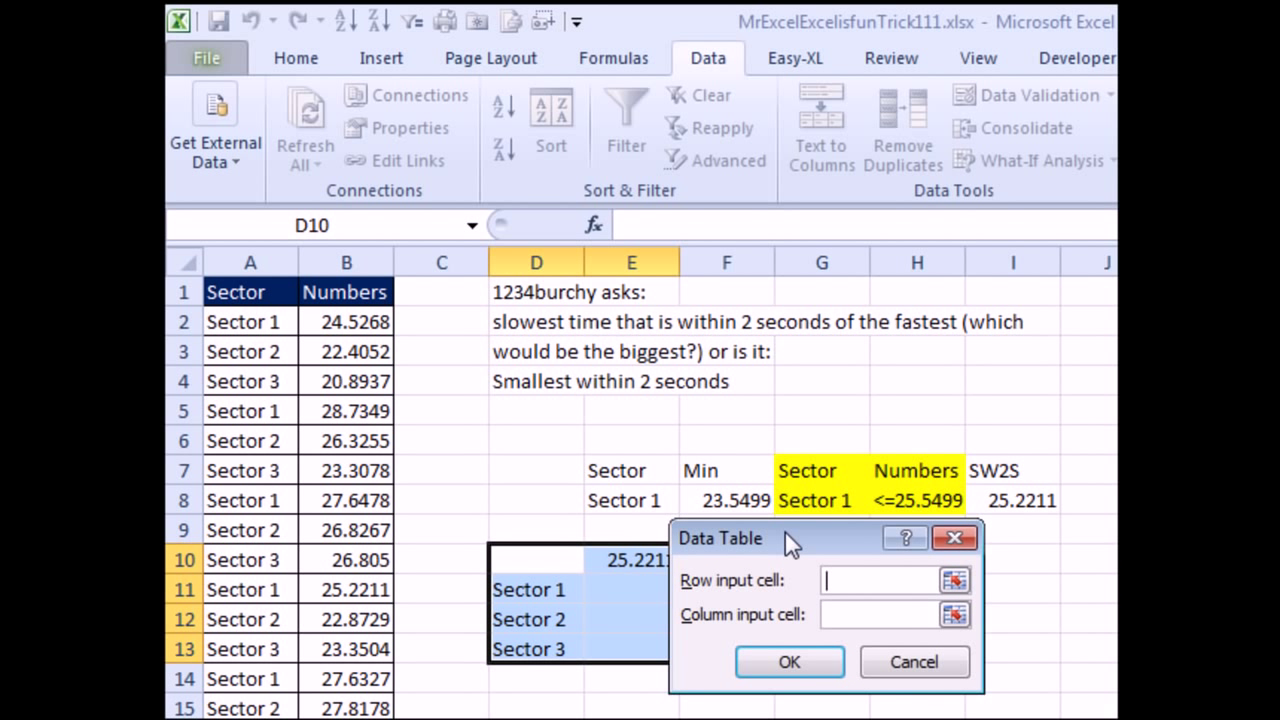
{"action": "left_click", "coordinate": [848, 614]}
{"action": "left_click", "coordinate": [646, 502]}
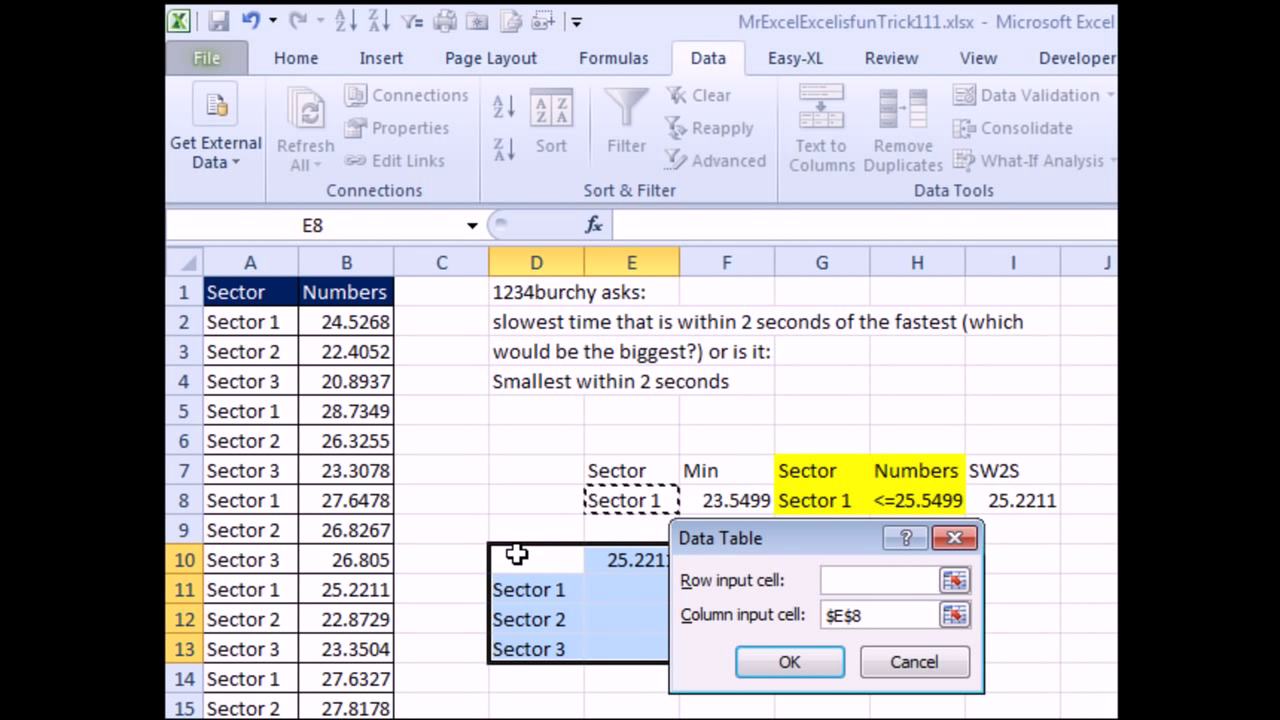
{"action": "left_click", "coordinate": [786, 660]}
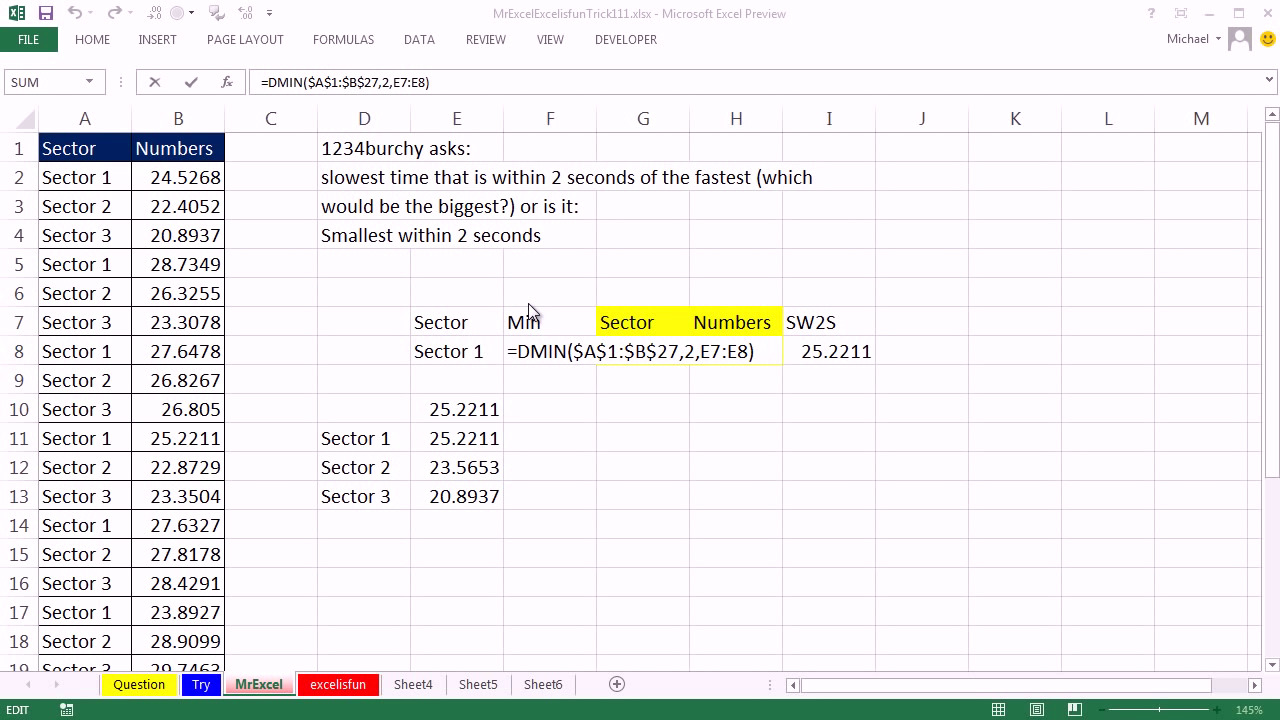
{"action": "left_click", "coordinate": [556, 351]}
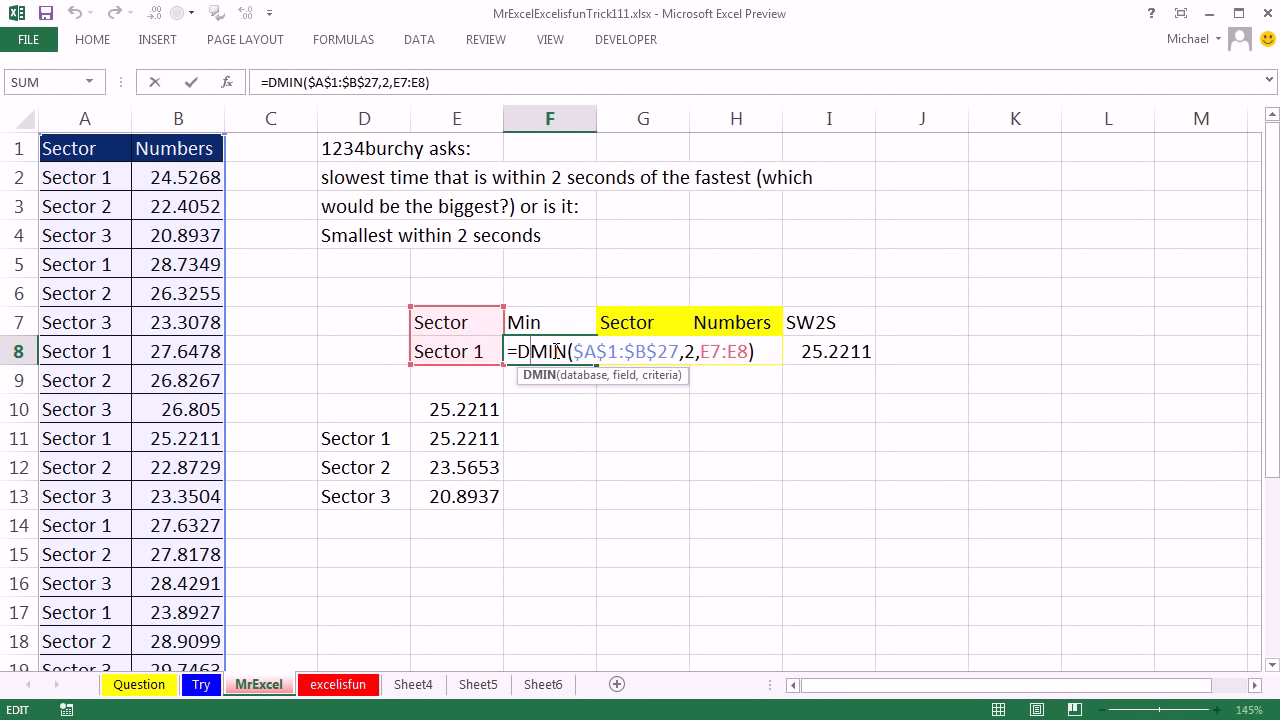
{"action": "key", "text": "Escape"}
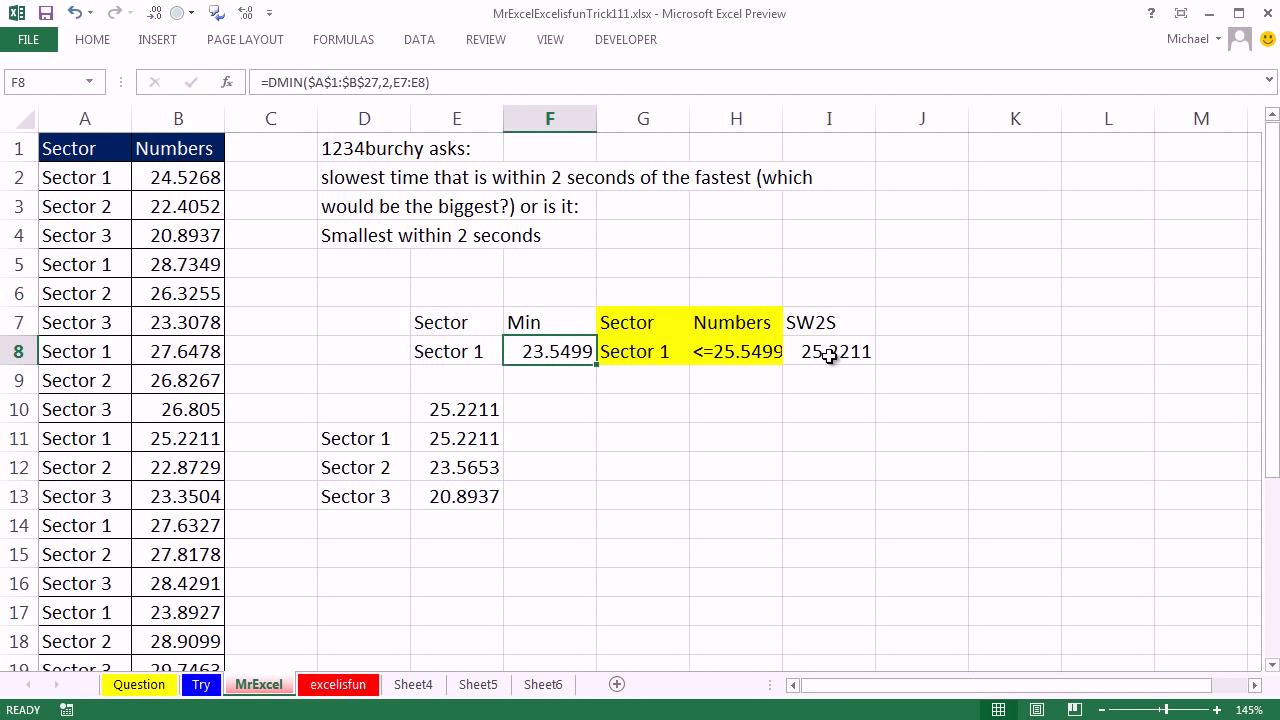
{"action": "double_click", "coordinate": [846, 354]}
{"action": "key", "text": "Escape"}
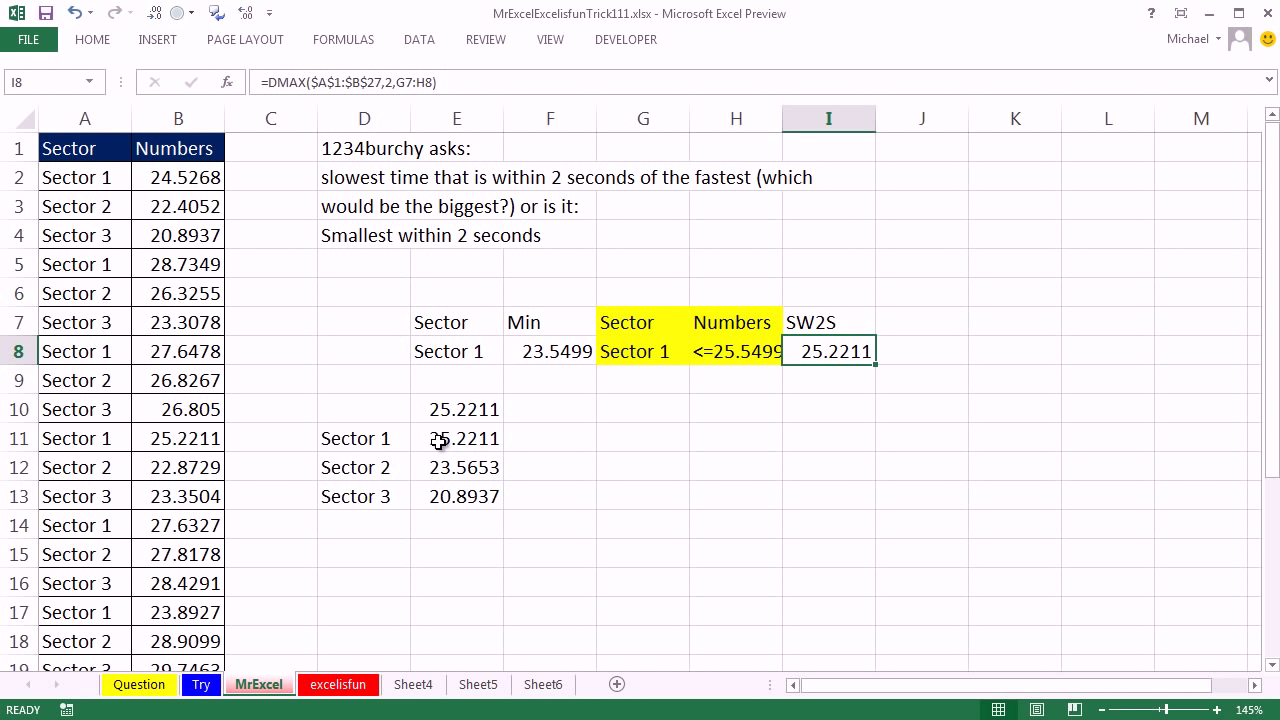
{"action": "double_click", "coordinate": [440, 438]}
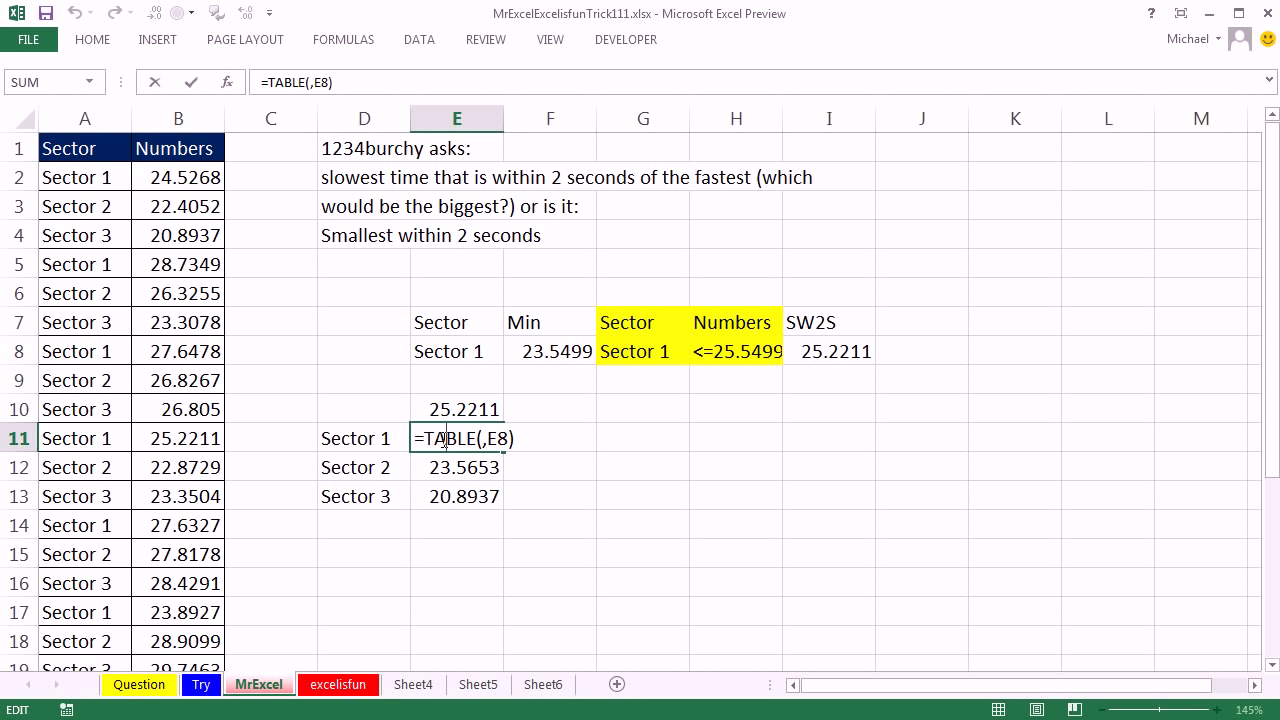
{"action": "key", "text": "Escape"}
{"action": "double_click", "coordinate": [549, 351]}
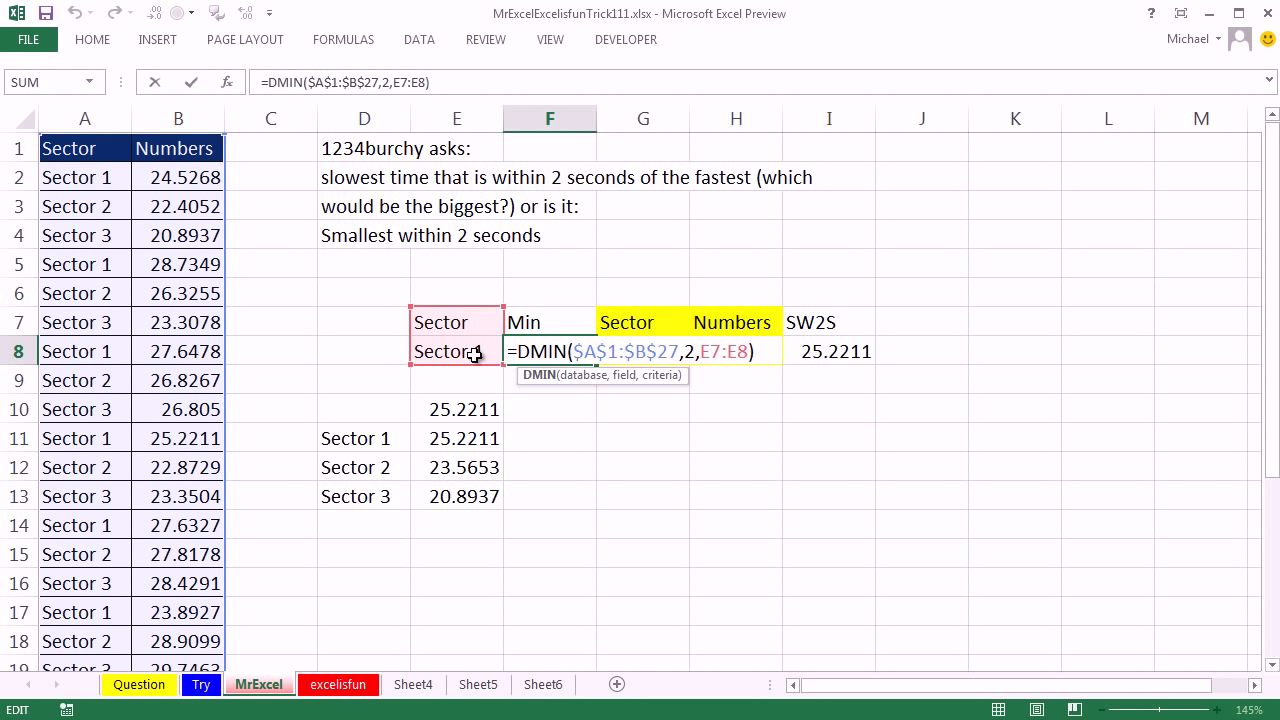
{"action": "key", "text": "ctrl+Return"}
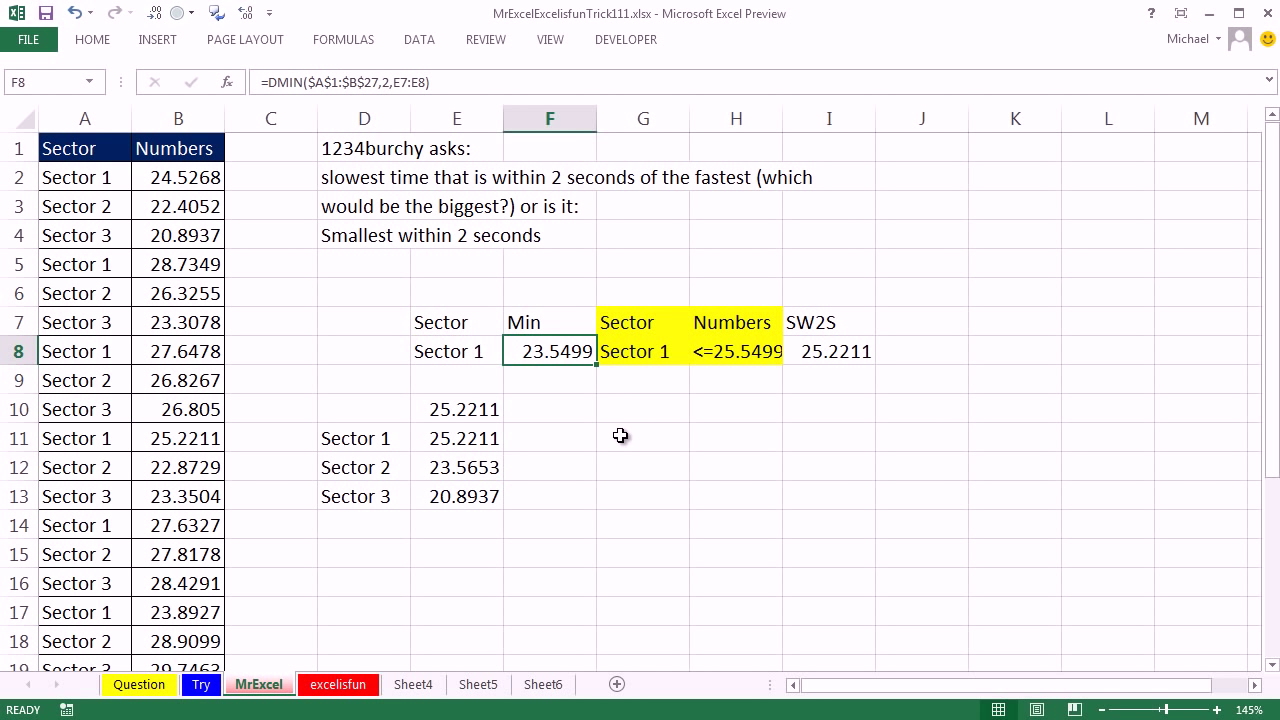
{"action": "left_click", "coordinate": [460, 444]}
{"action": "double_click", "coordinate": [458, 440]}
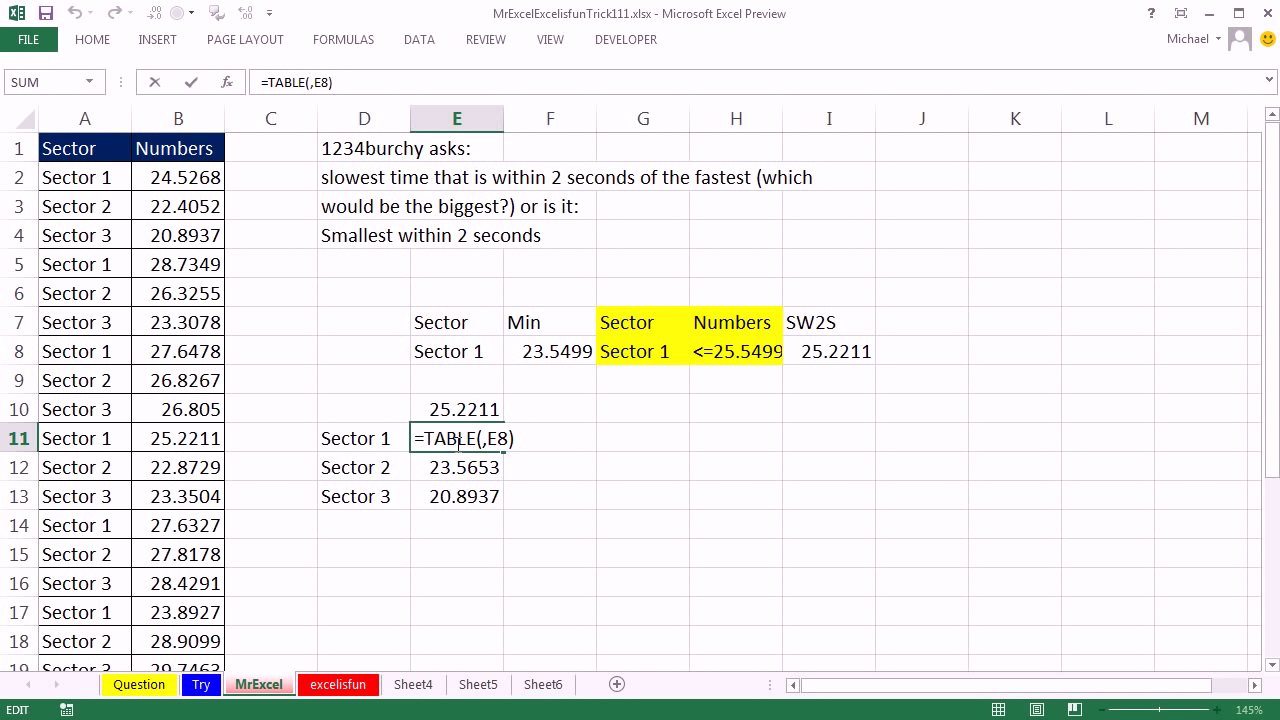
{"action": "key", "text": "Escape"}
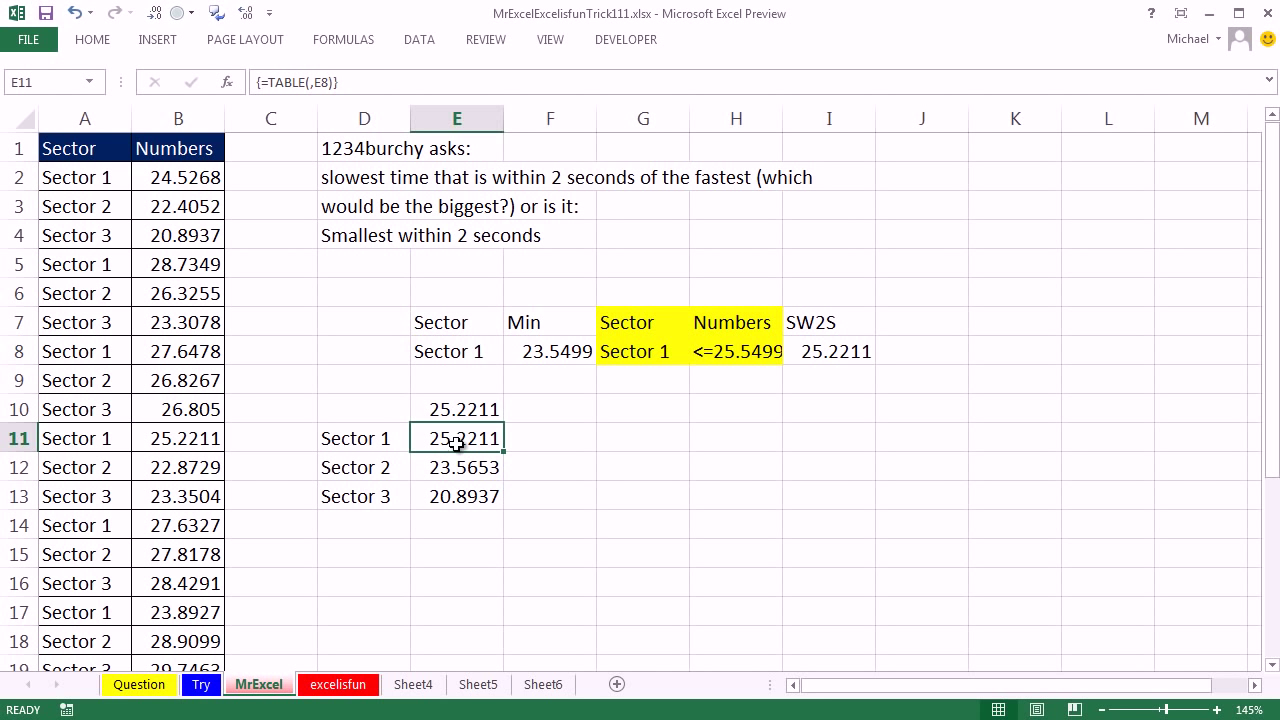
Go to the excelisfun sheet, select E4, and abandon a trial =MINIF entry.
{"action": "left_click", "coordinate": [333, 685]}
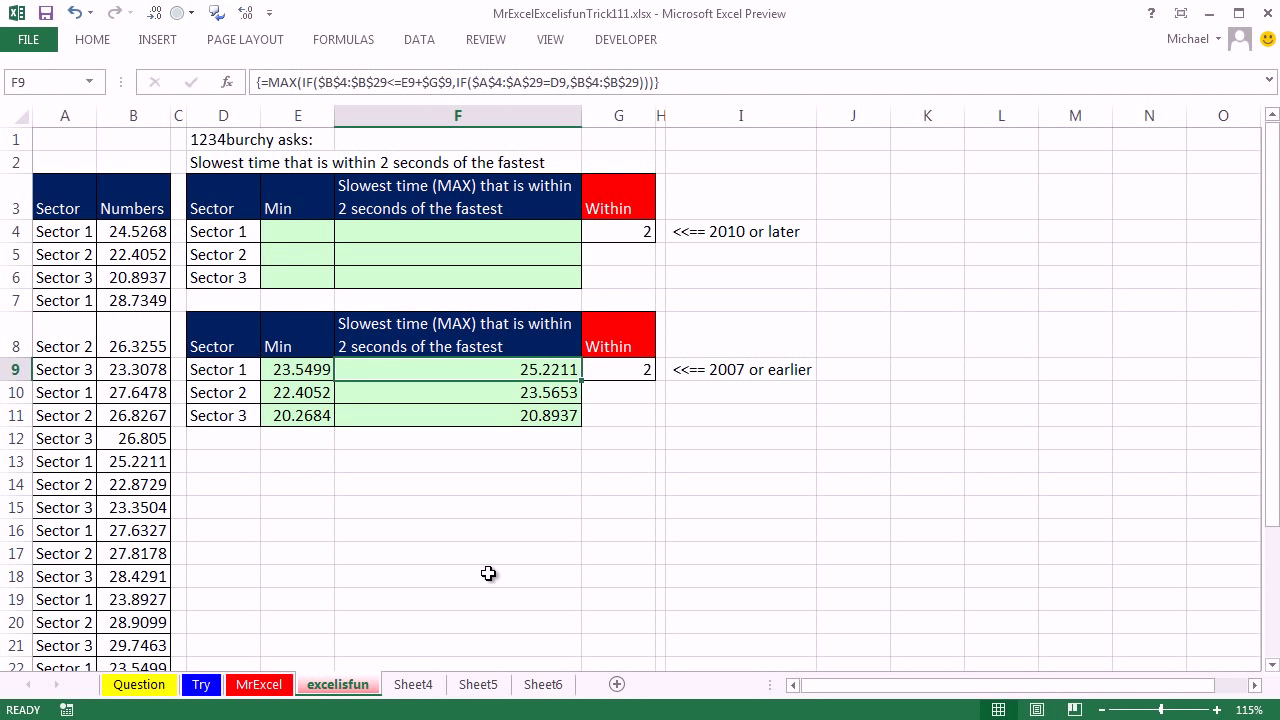
{"action": "left_click", "coordinate": [285, 229]}
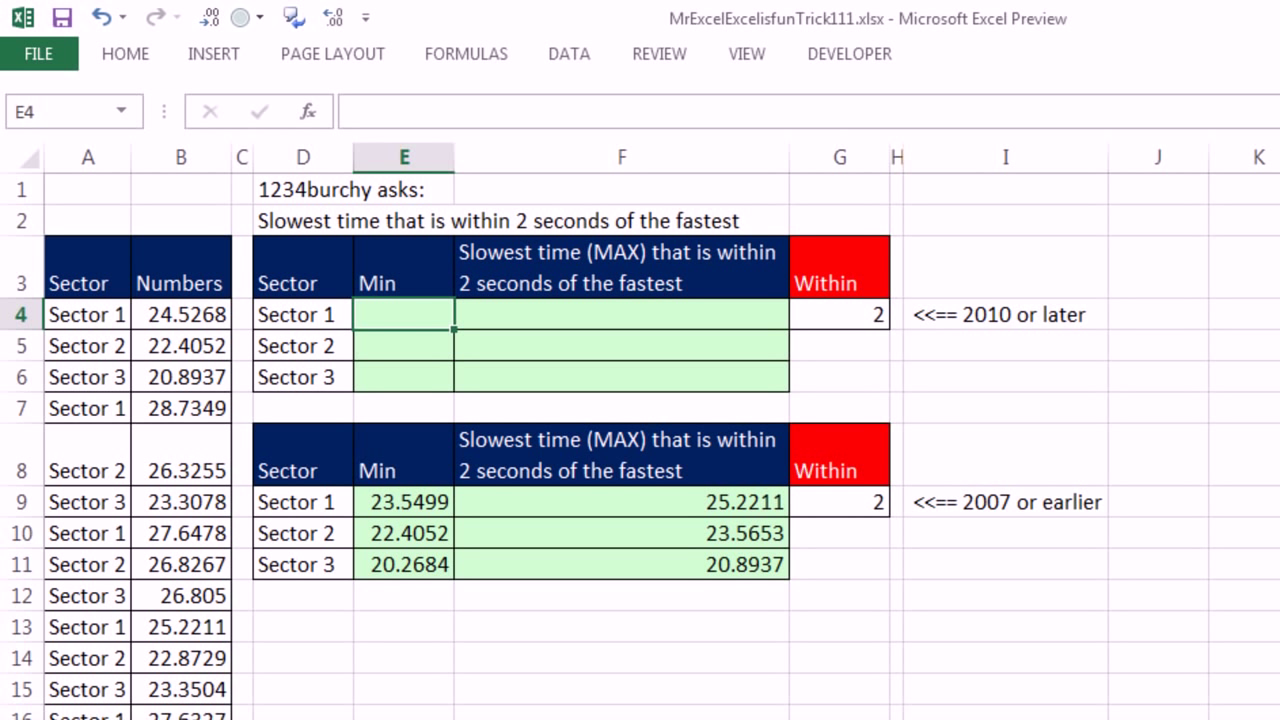
{"action": "type", "text": "=mi"}
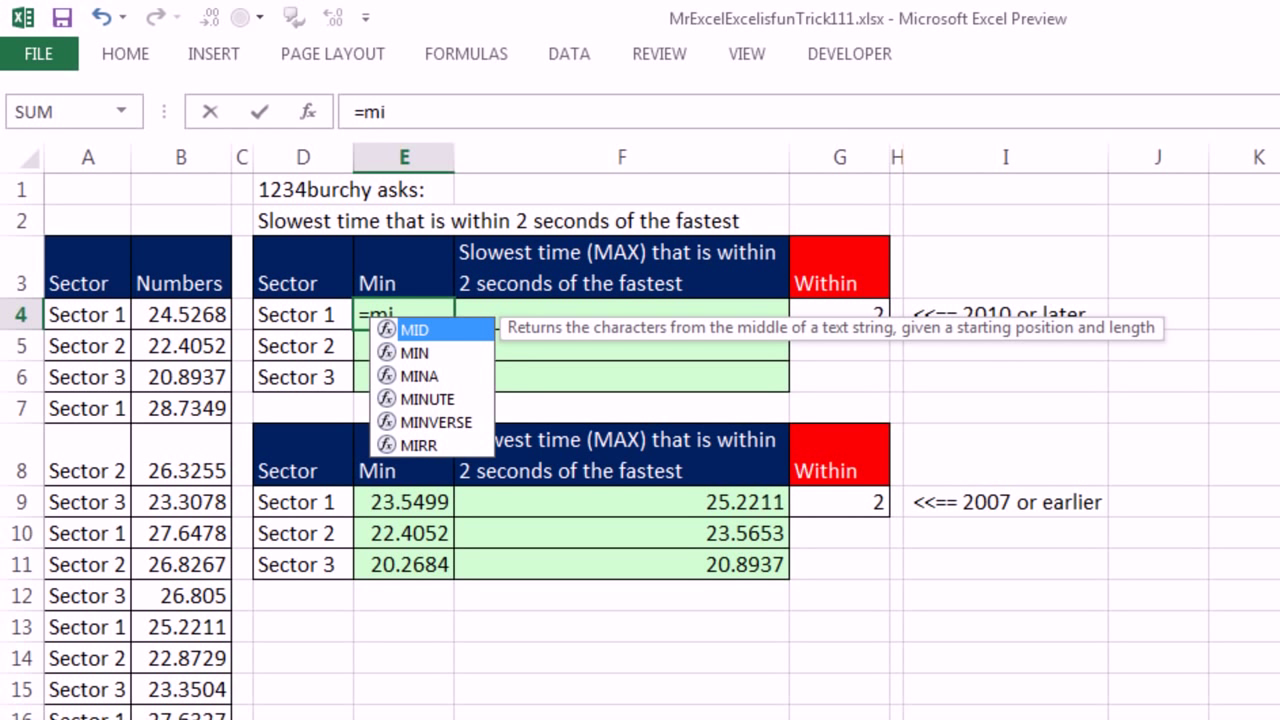
{"action": "type", "text": "nif"}
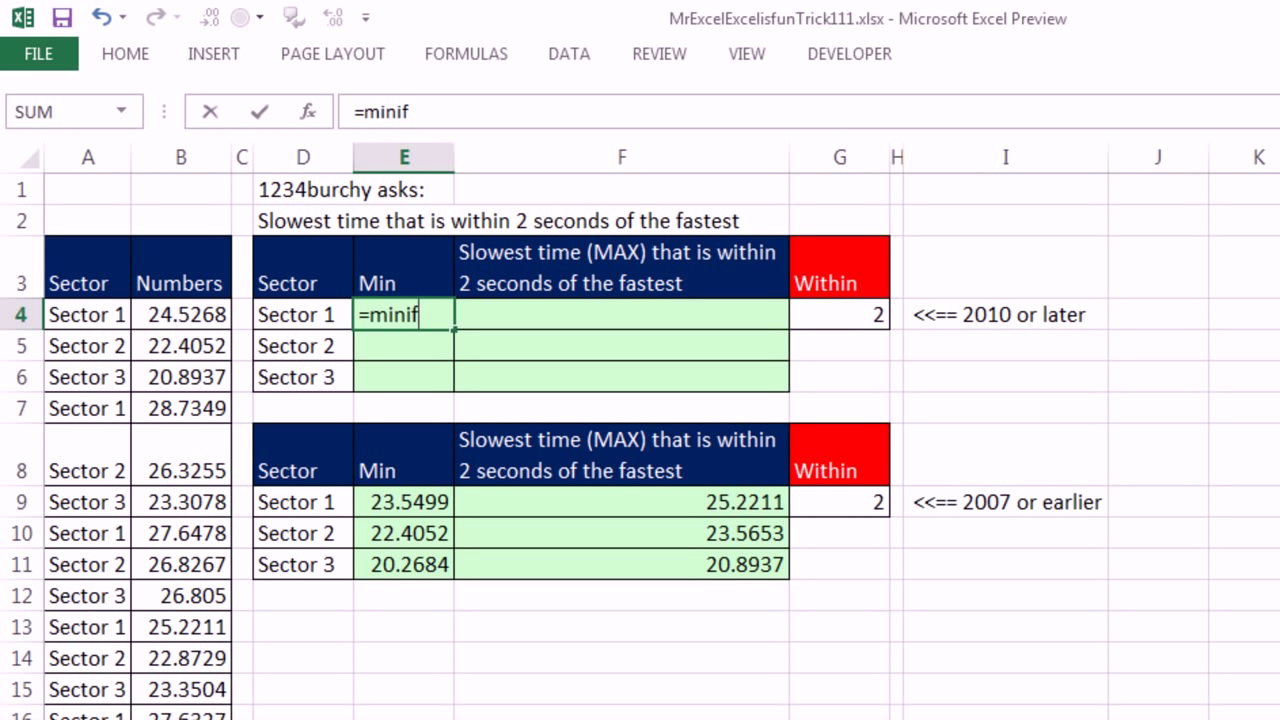
{"action": "key", "text": "Escape"}
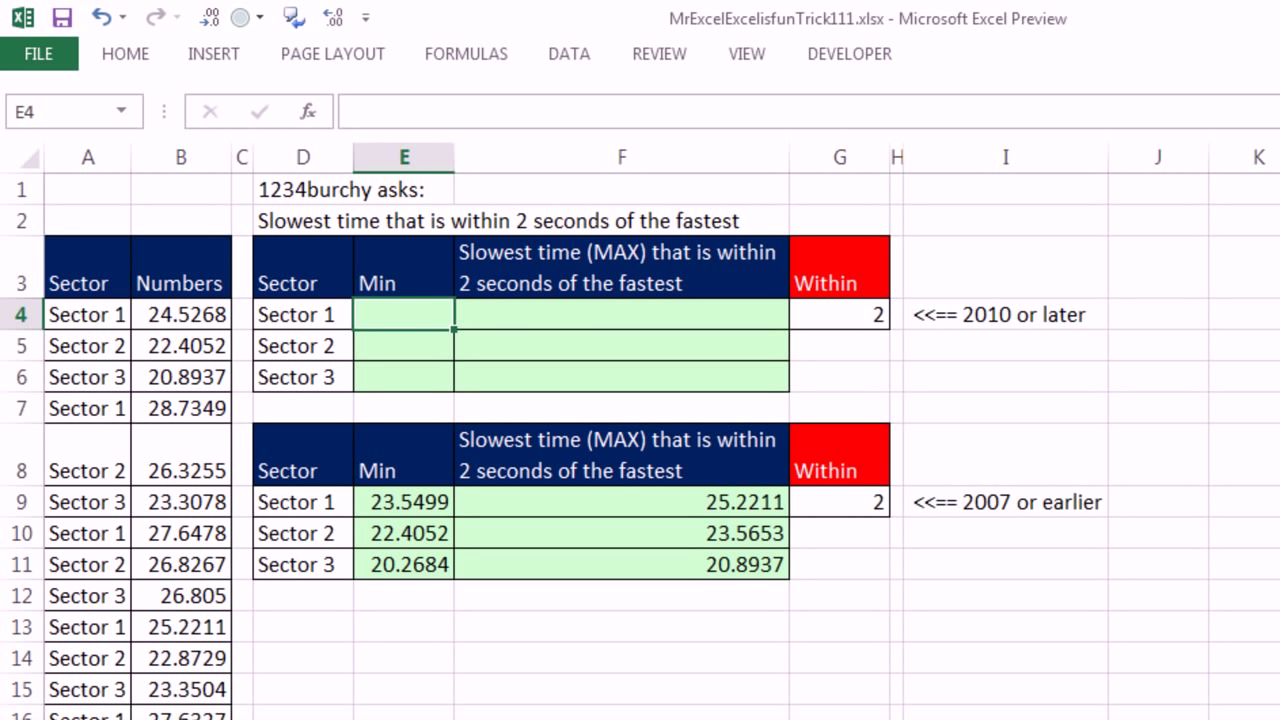
Start E4 as =AGGREGATE(15,6, using SMALL with option 6 to ignore error values.
{"action": "type", "text": "=ag"}
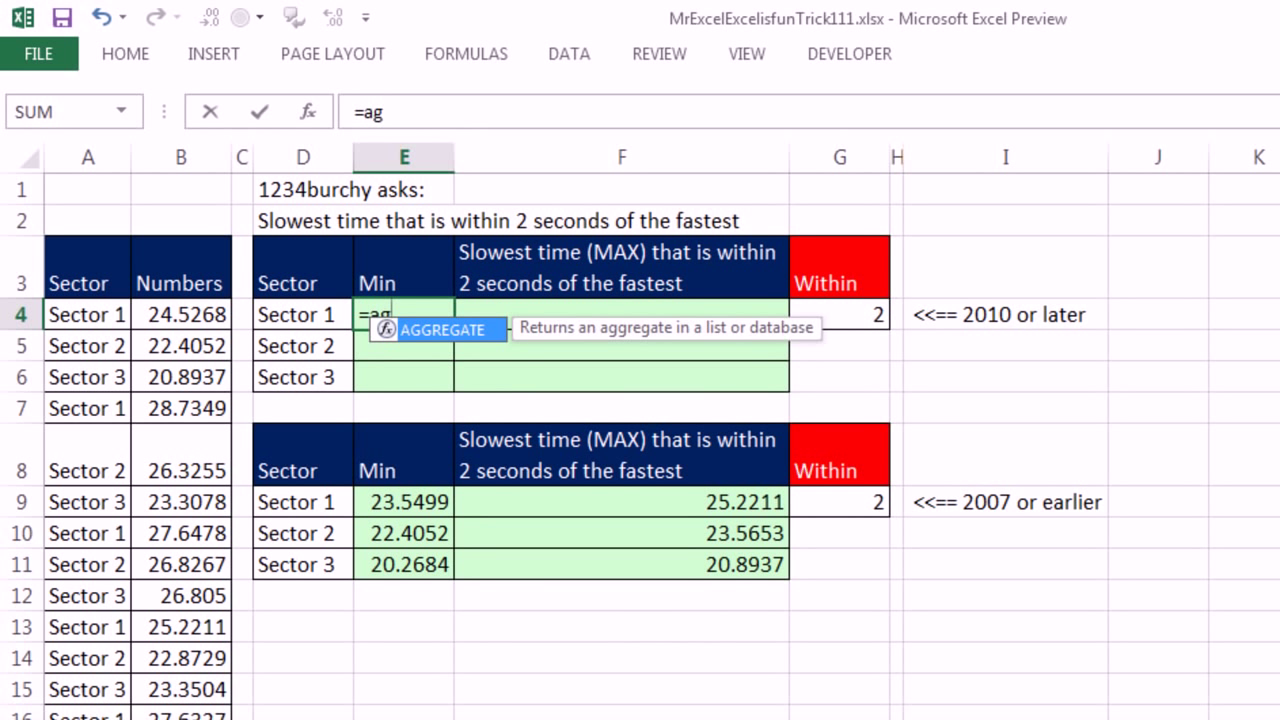
{"action": "key", "text": "Tab"}
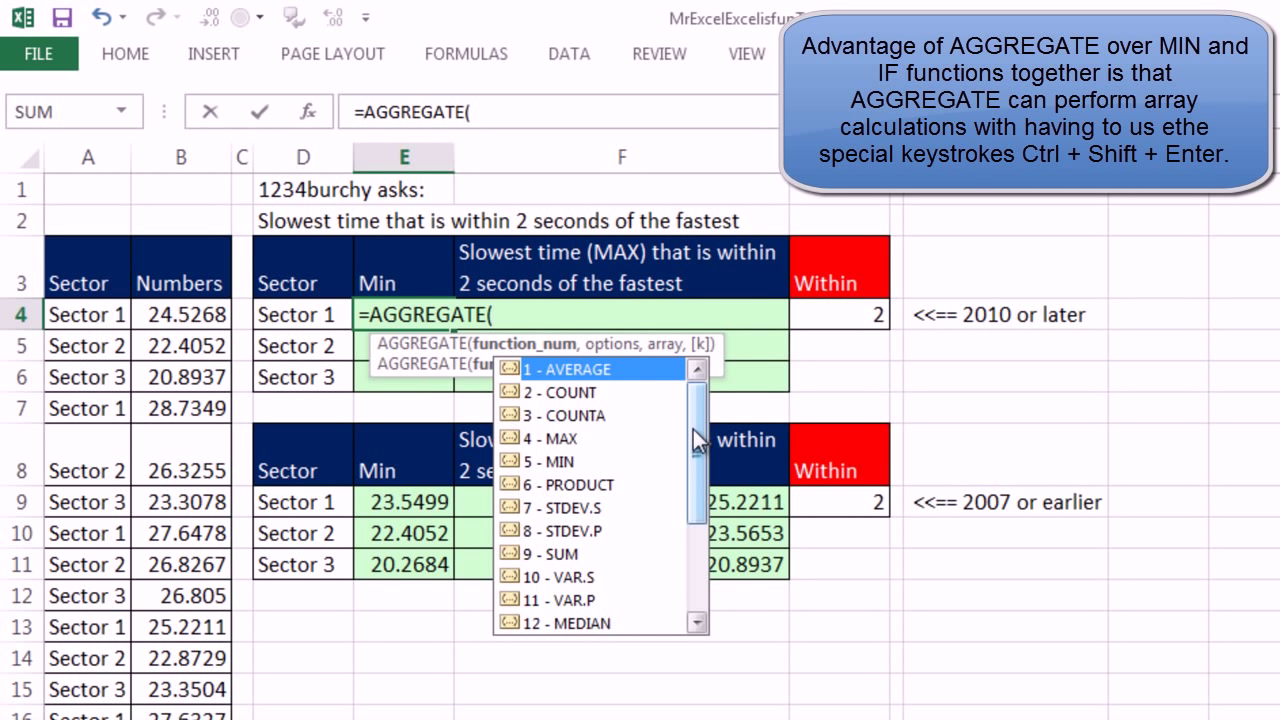
{"action": "left_click_drag", "start_coordinate": [694, 429], "coordinate": [700, 395]}
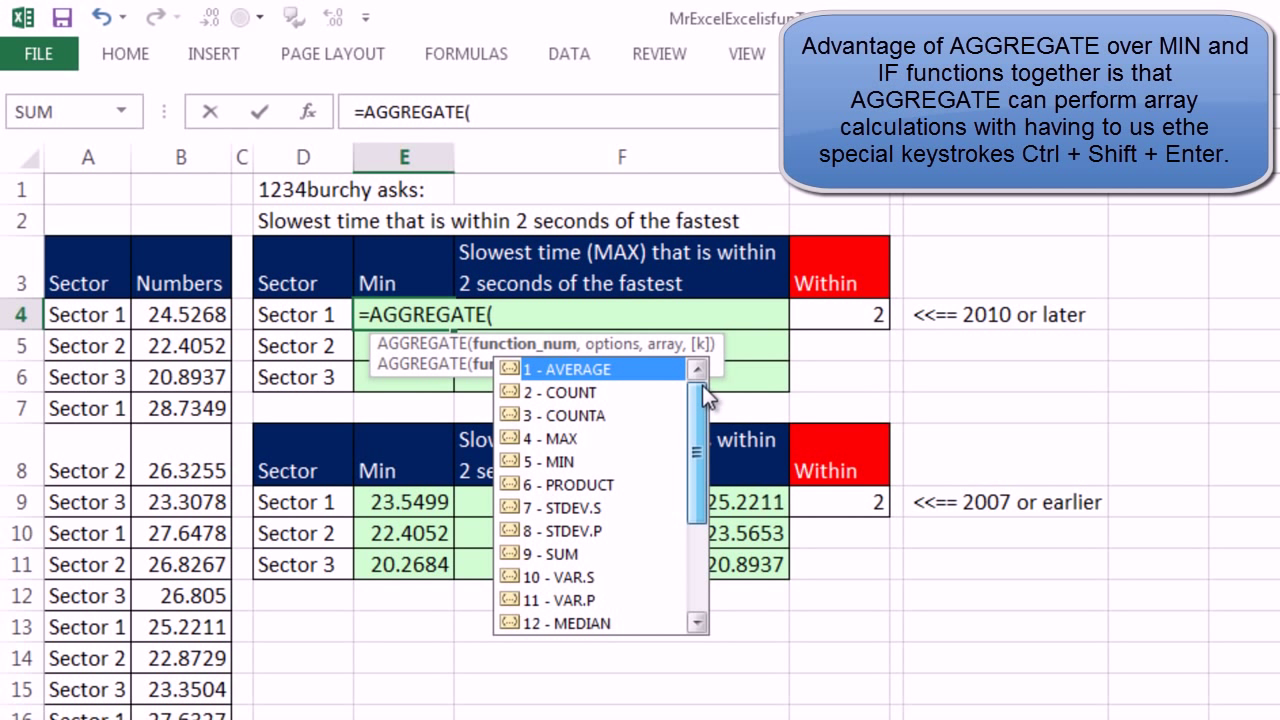
{"action": "double_click", "coordinate": [551, 463]}
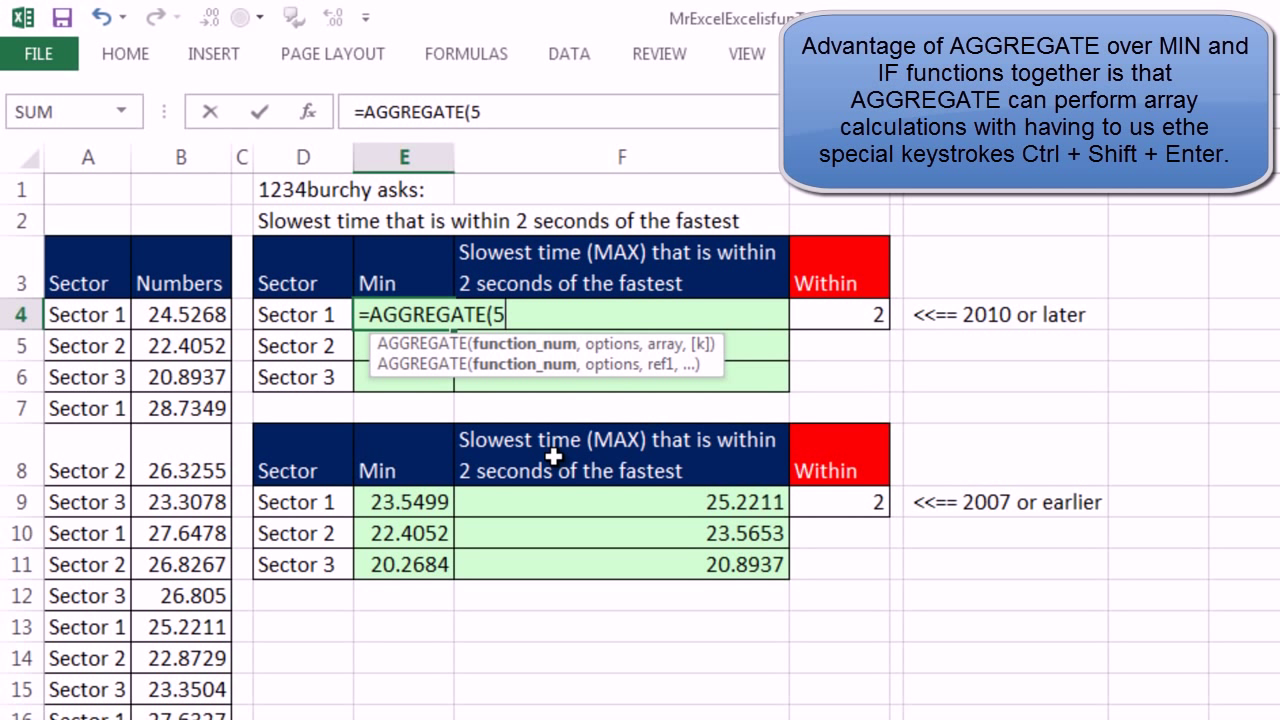
{"action": "key", "text": "BackSpace"}
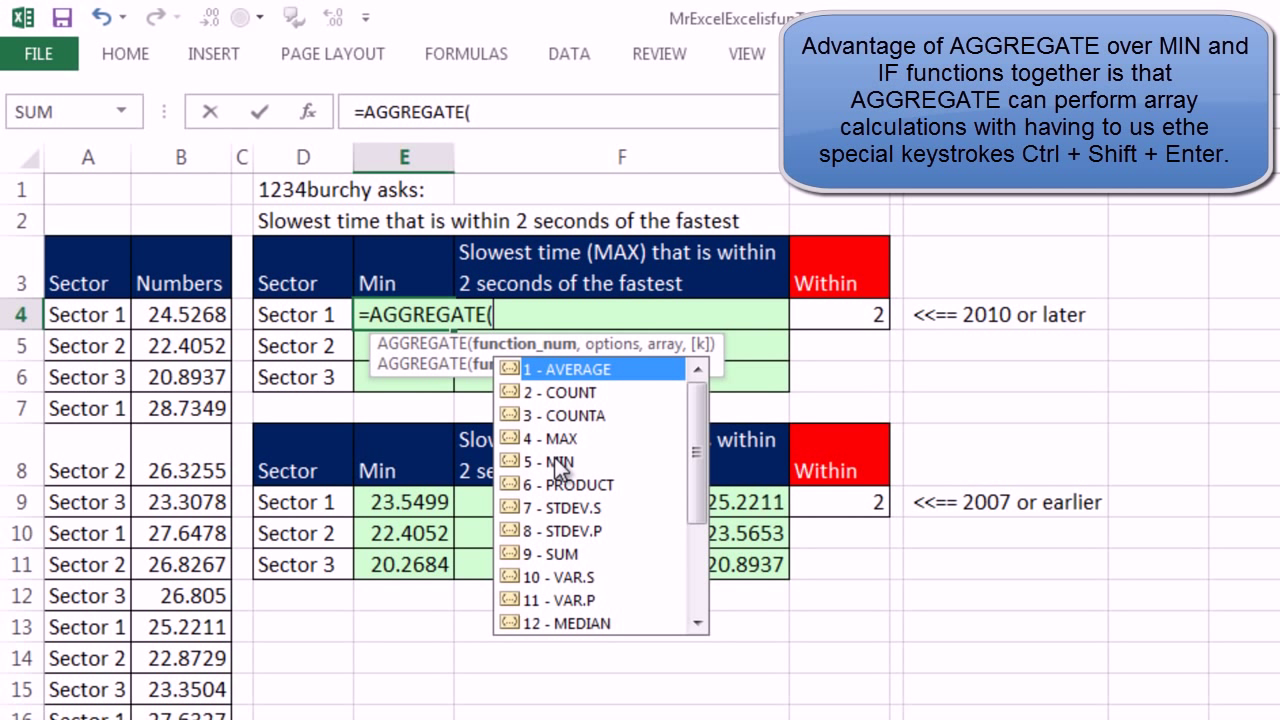
{"action": "left_click_drag", "start_coordinate": [698, 433], "coordinate": [698, 480]}
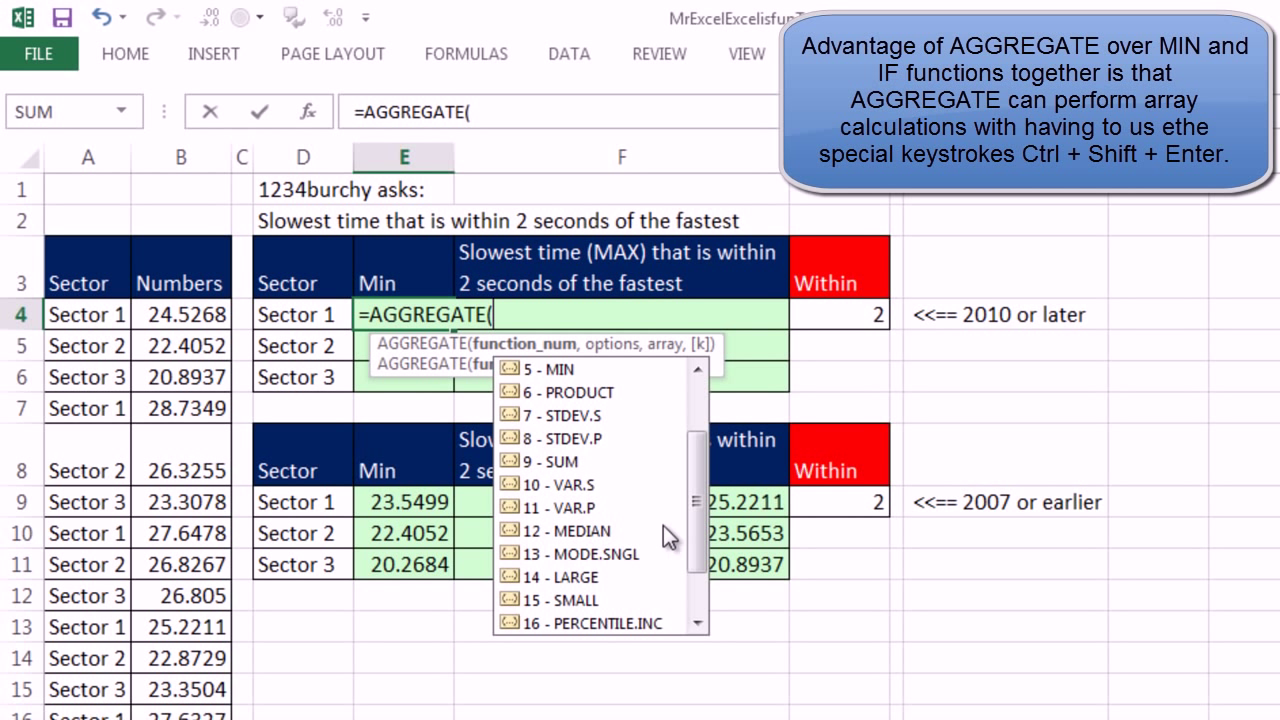
{"action": "left_click_drag", "start_coordinate": [702, 538], "coordinate": [672, 615]}
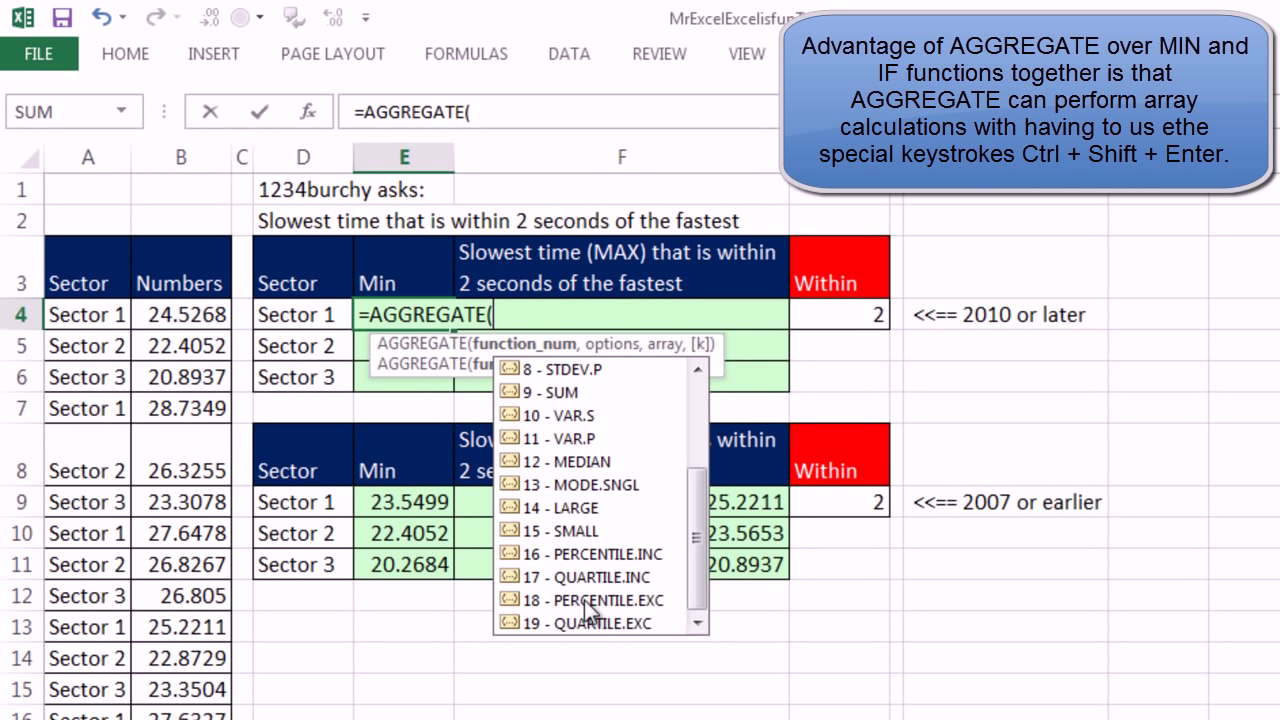
{"action": "double_click", "coordinate": [577, 533]}
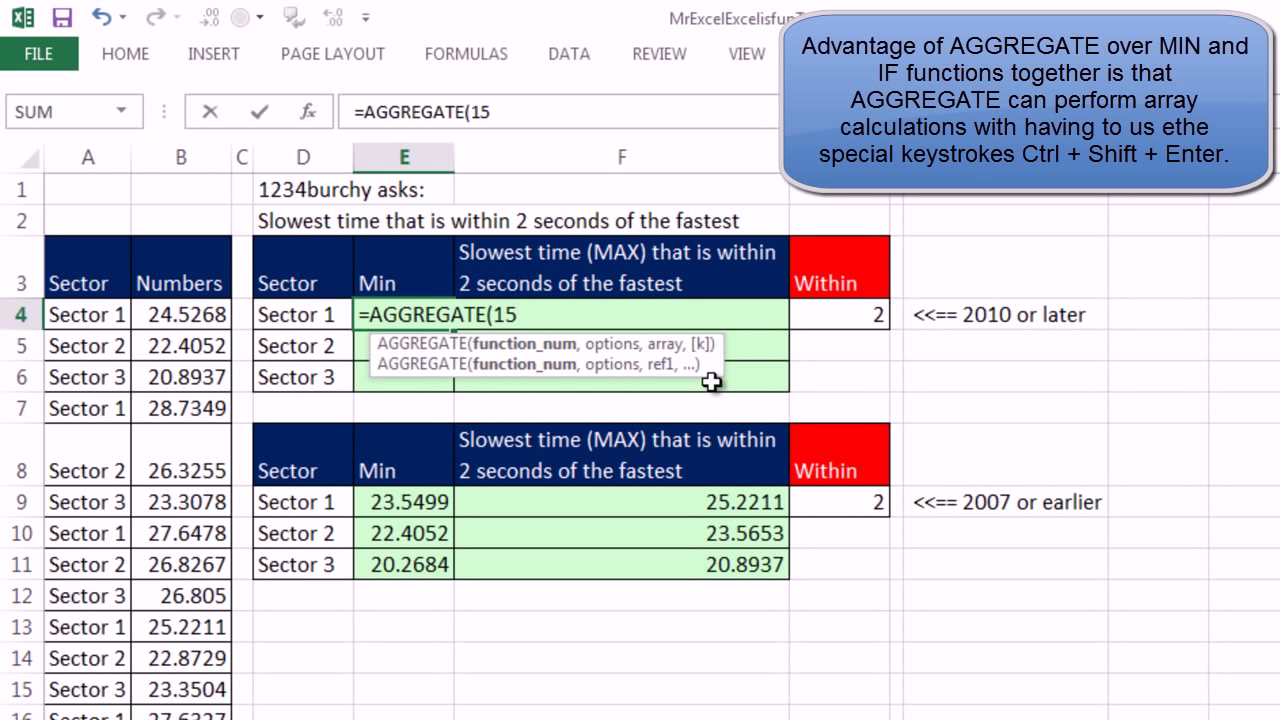
{"action": "type", "text": ","}
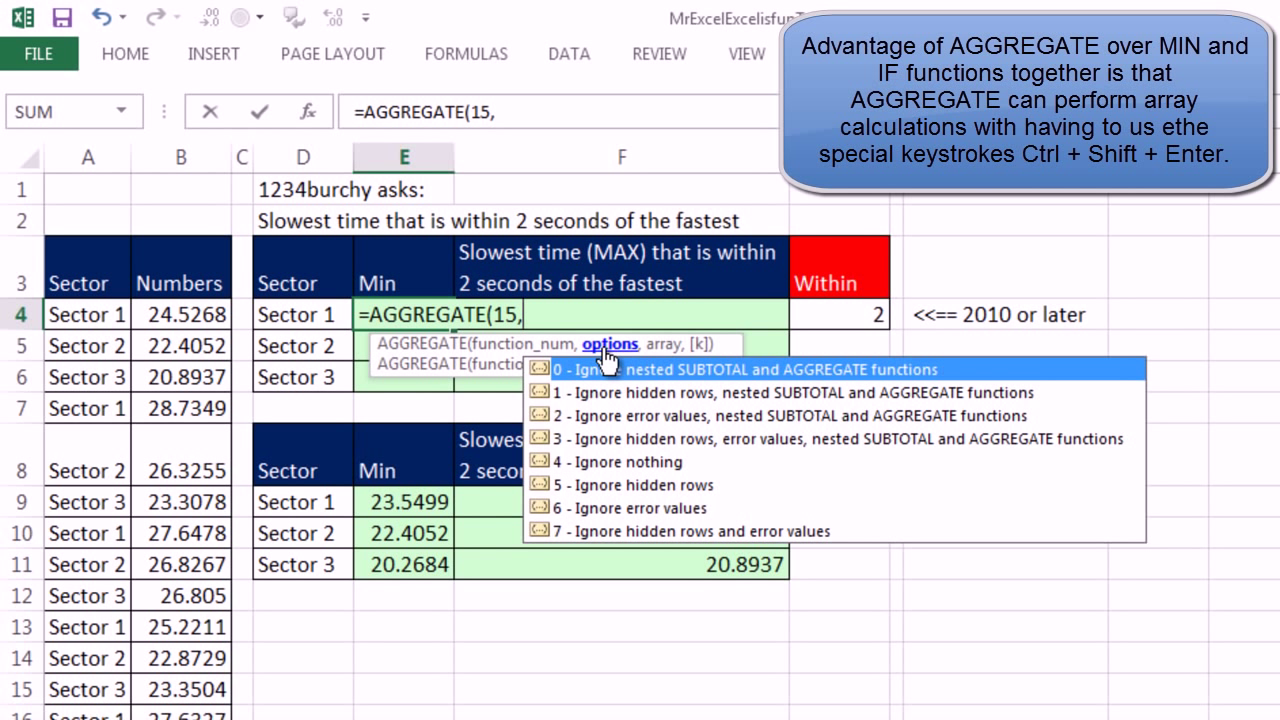
{"action": "double_click", "coordinate": [590, 507]}
{"action": "type", "text": ","}
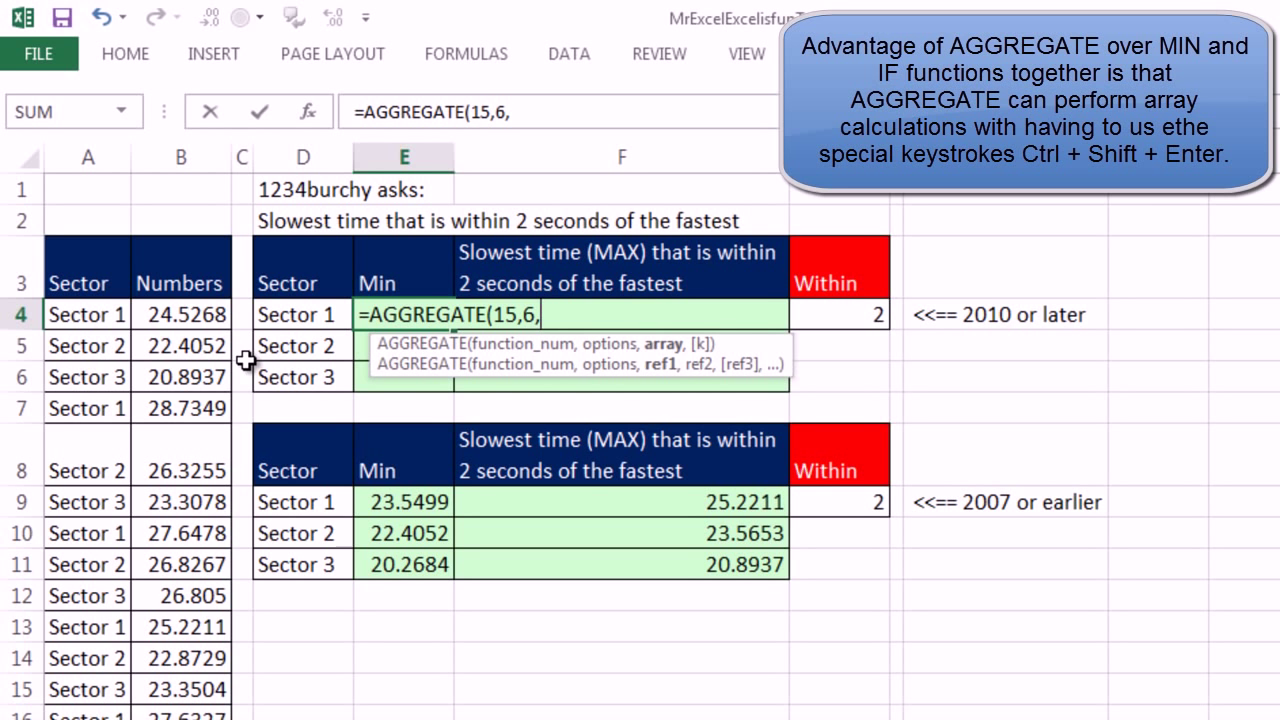
Add the array $B$4:$B$29/($A$4:$A$29=D4) to E4's AGGREGATE formula with absolute ranges.
{"action": "left_click", "coordinate": [200, 314]}
{"action": "key", "text": "ctrl+shift+Down"}
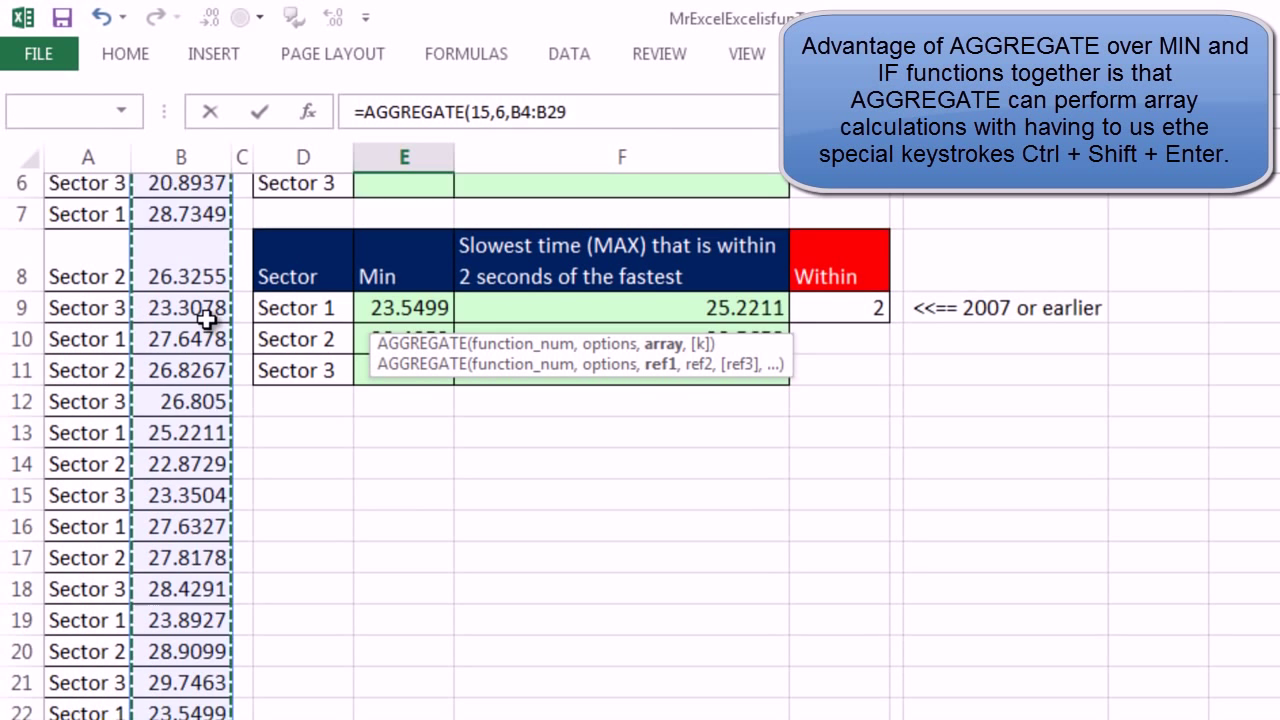
{"action": "key", "text": "F4"}
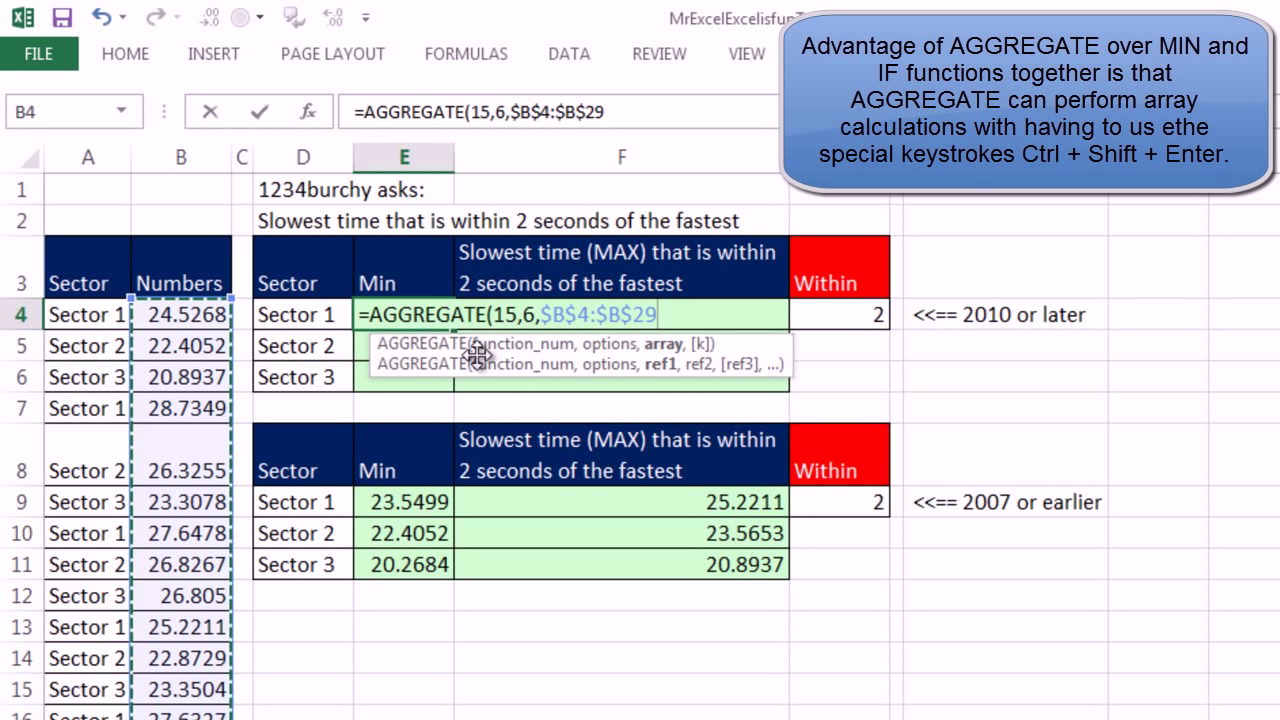
{"action": "type", "text": "/"}
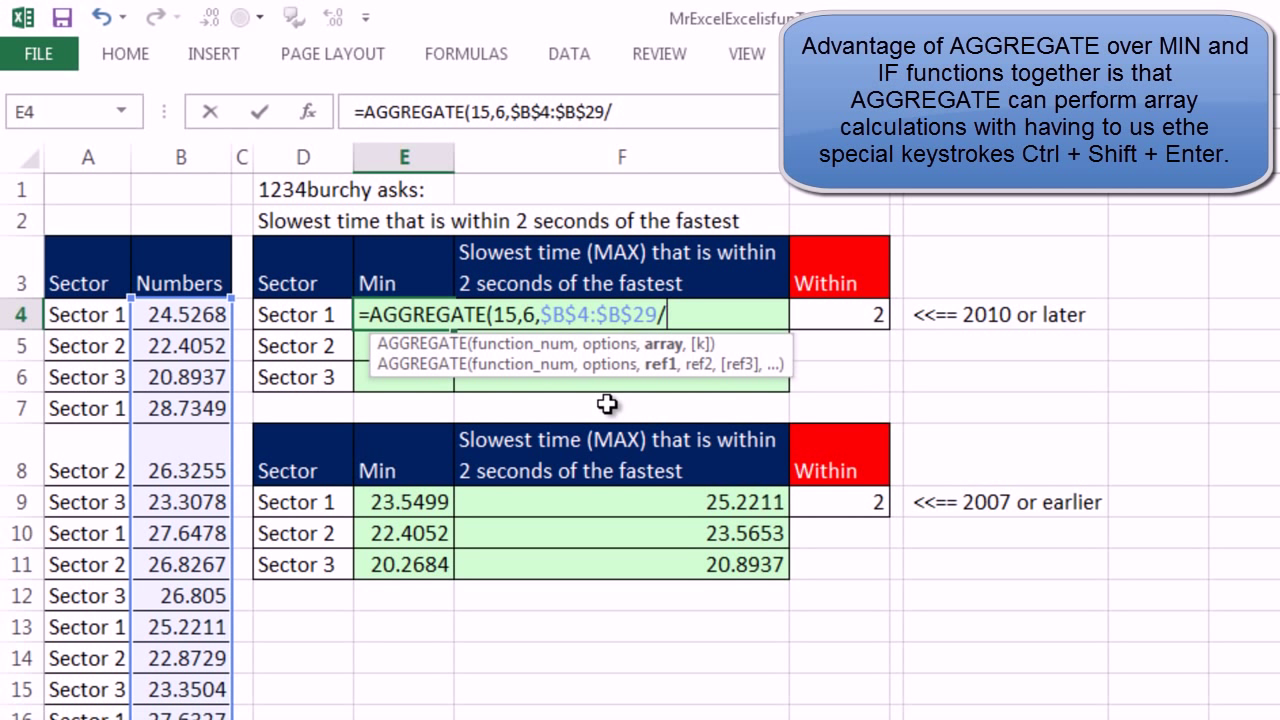
{"action": "type", "text": "("}
{"action": "left_click", "coordinate": [98, 320]}
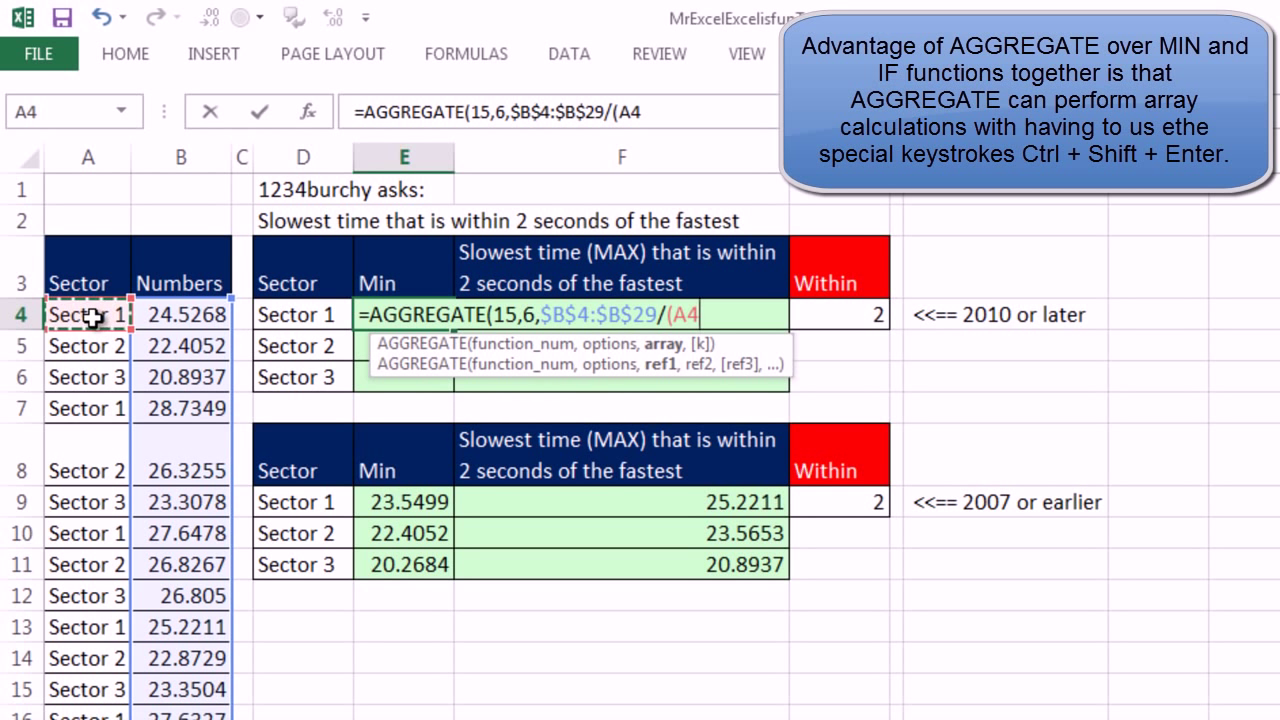
{"action": "key", "text": "ctrl+shift+Down"}
{"action": "key", "text": "F4"}
{"action": "type", "text": "="}
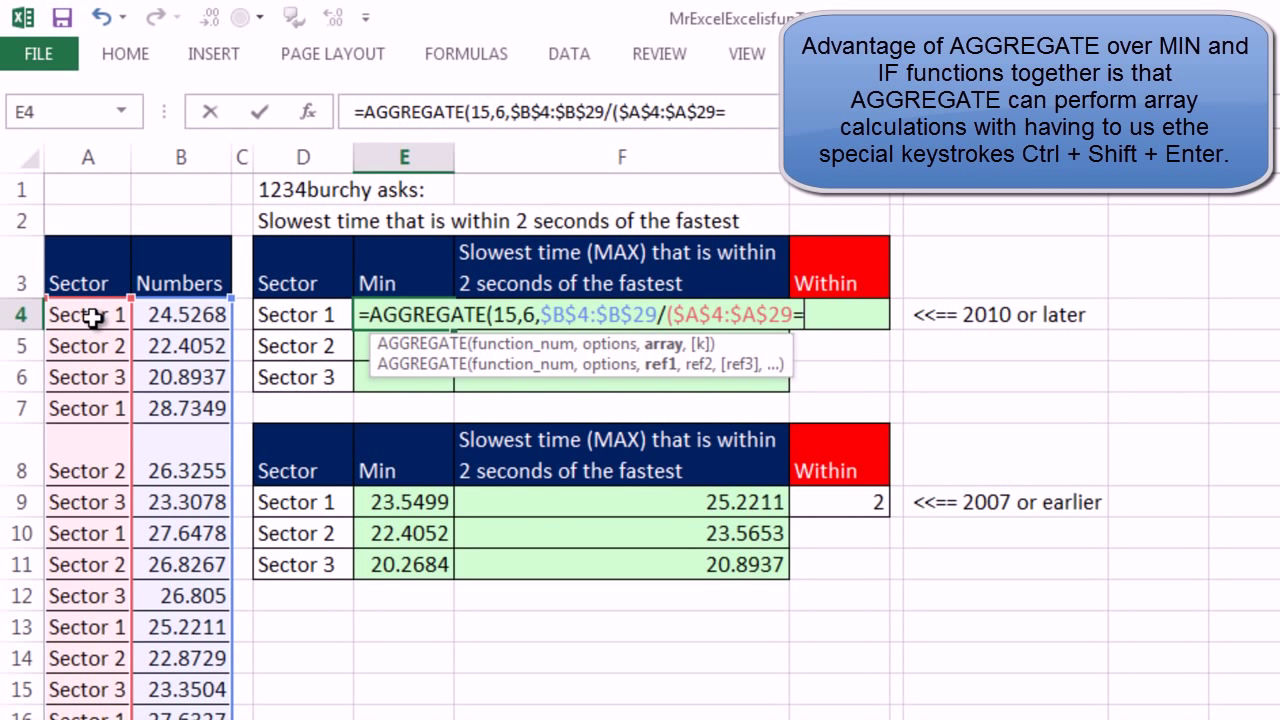
{"action": "left_click", "coordinate": [355, 317]}
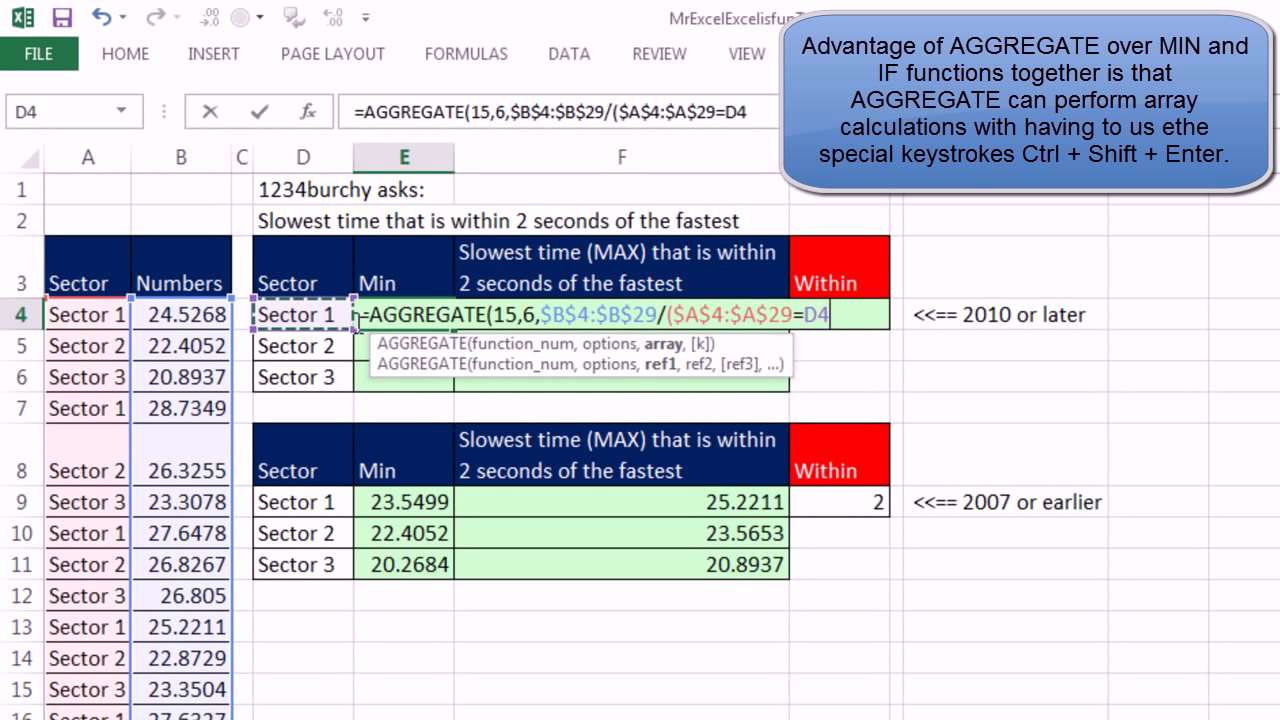
{"action": "type", "text": ")"}
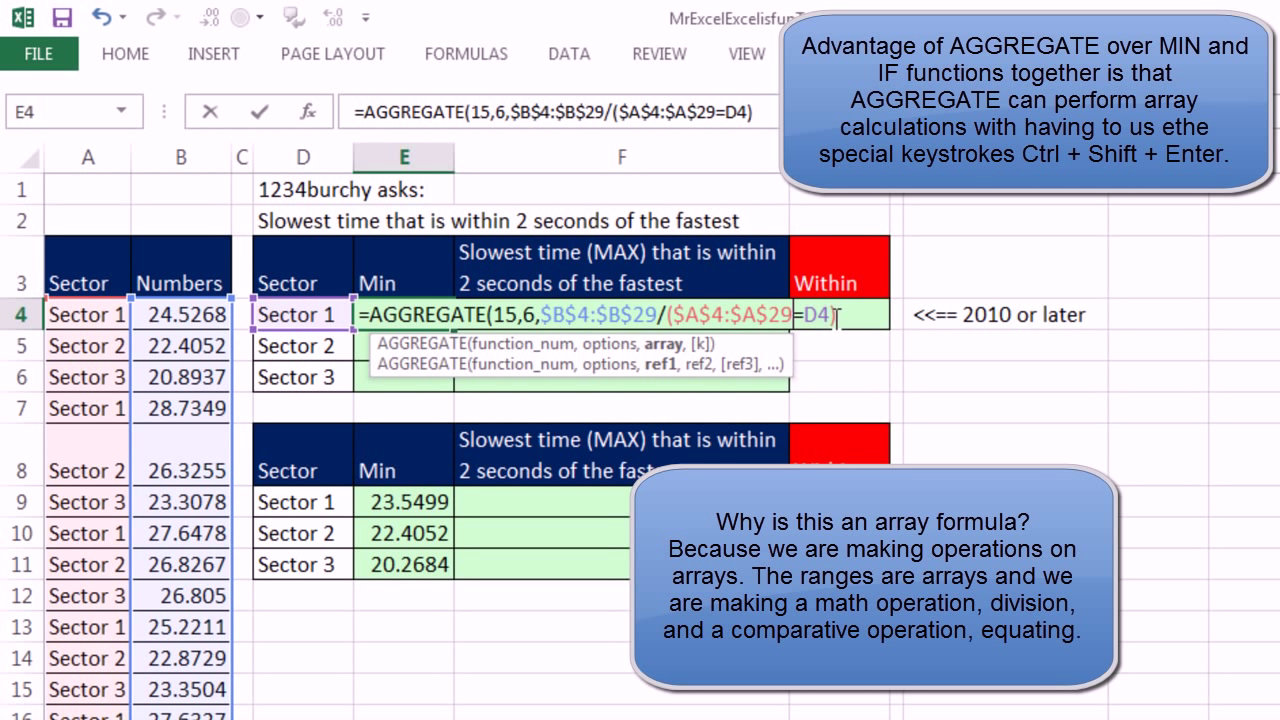
Evaluate the sector test, then the whole array argument, with F9 to preview times and #DIV/0! errors.
{"action": "left_click_drag", "start_coordinate": [668, 316], "coordinate": [1086, 358]}
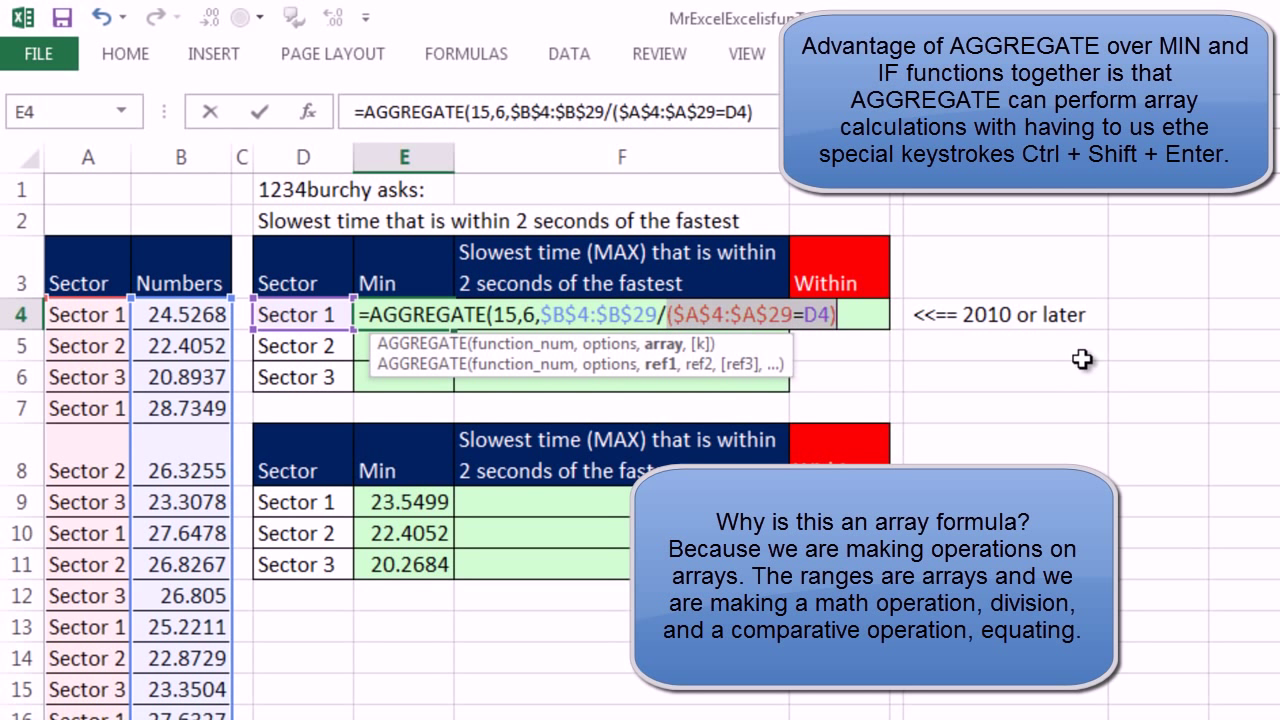
{"action": "key", "text": "F9"}
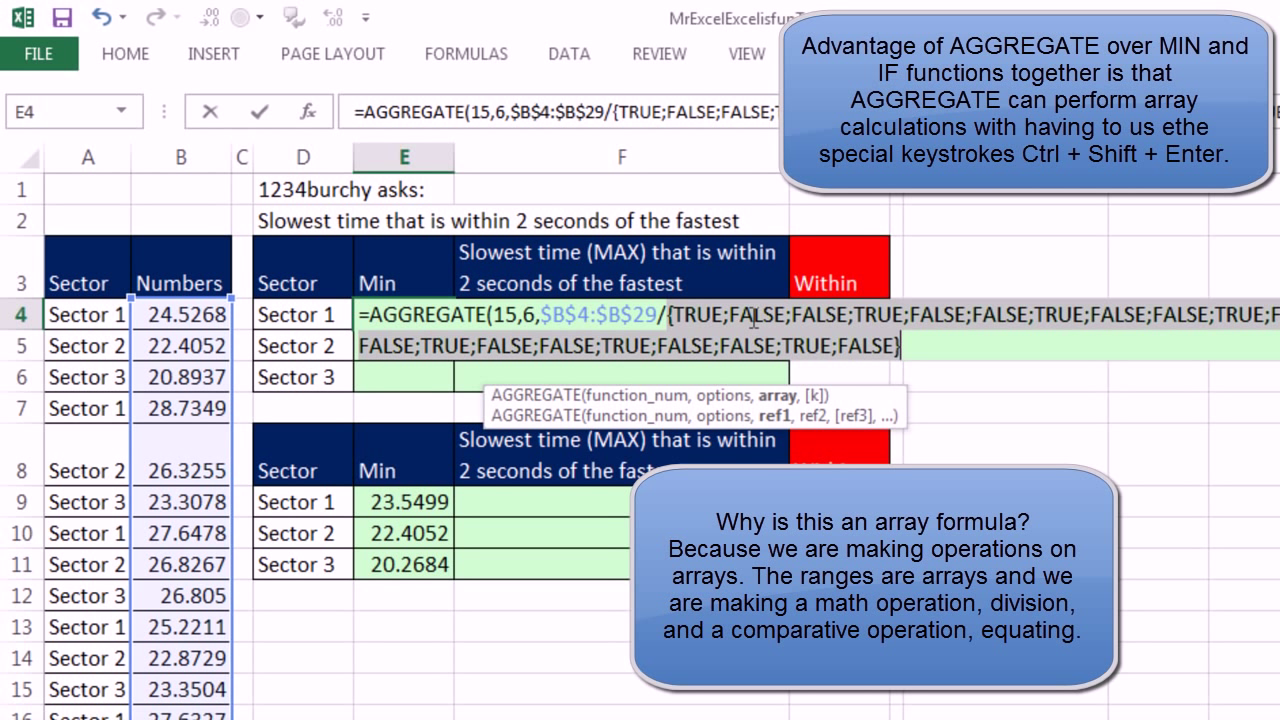
{"action": "key", "text": "ctrl+z"}
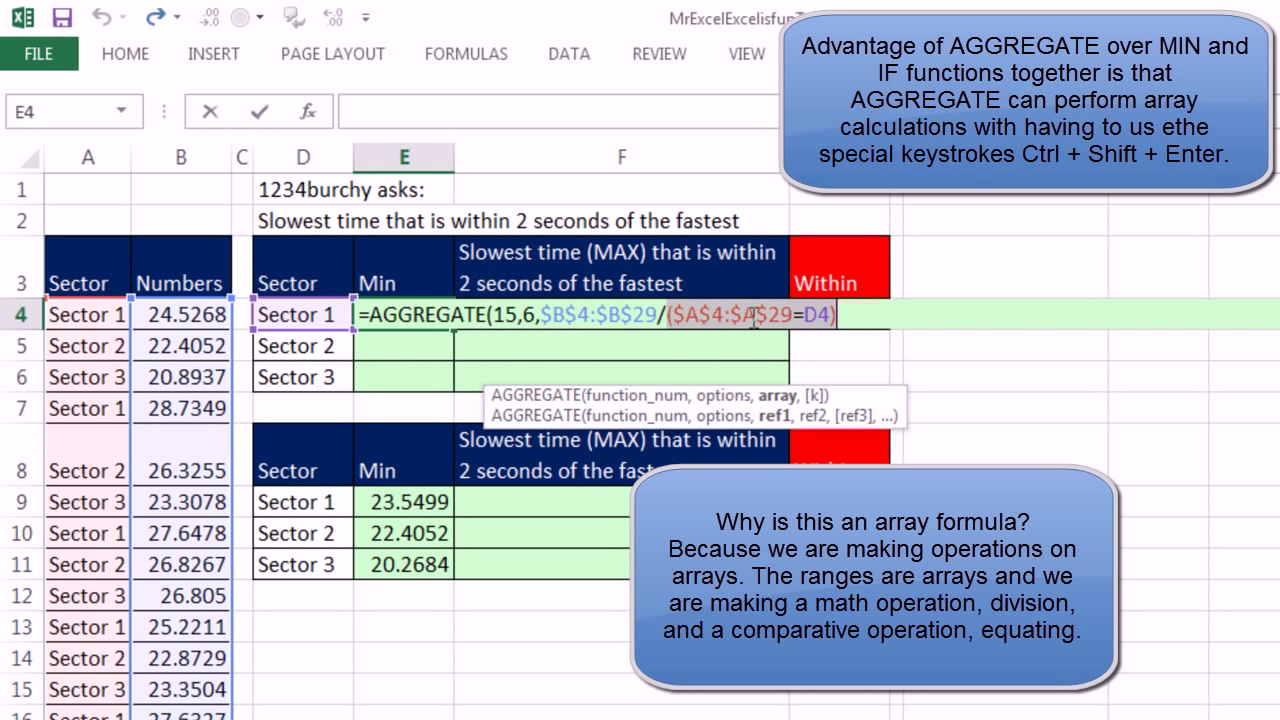
{"action": "left_click", "coordinate": [779, 397]}
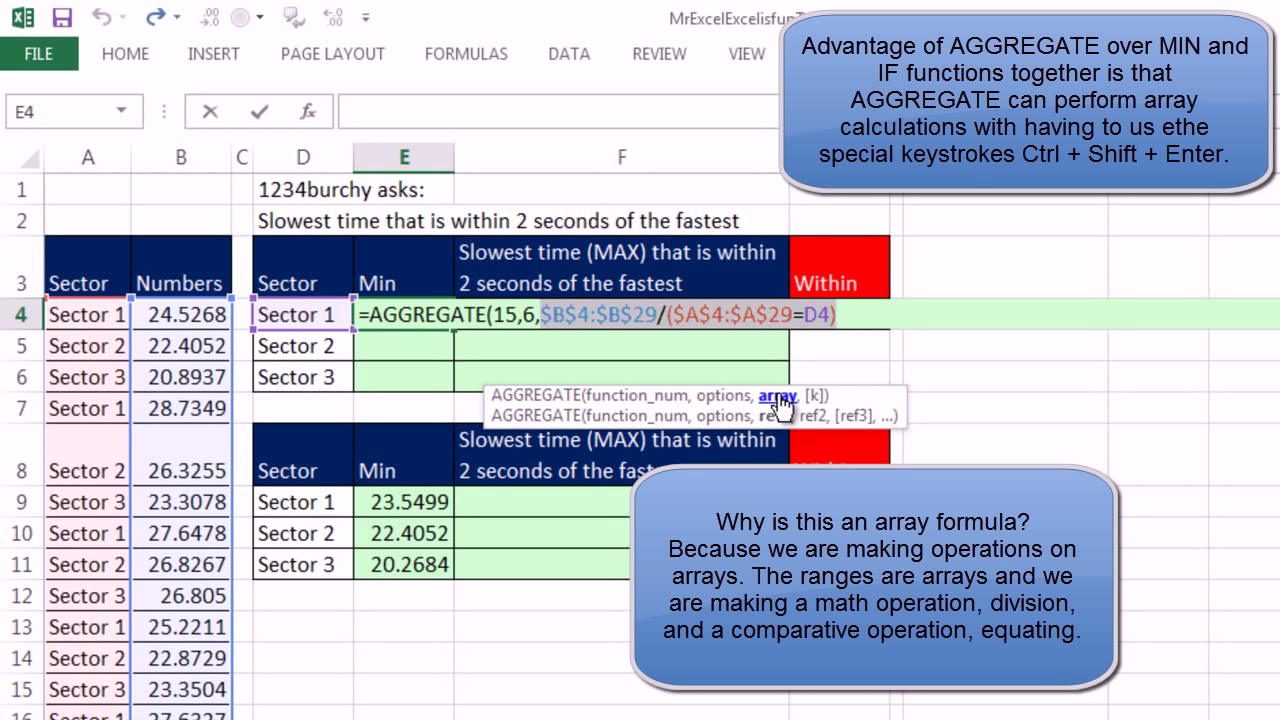
{"action": "key", "text": "F9"}
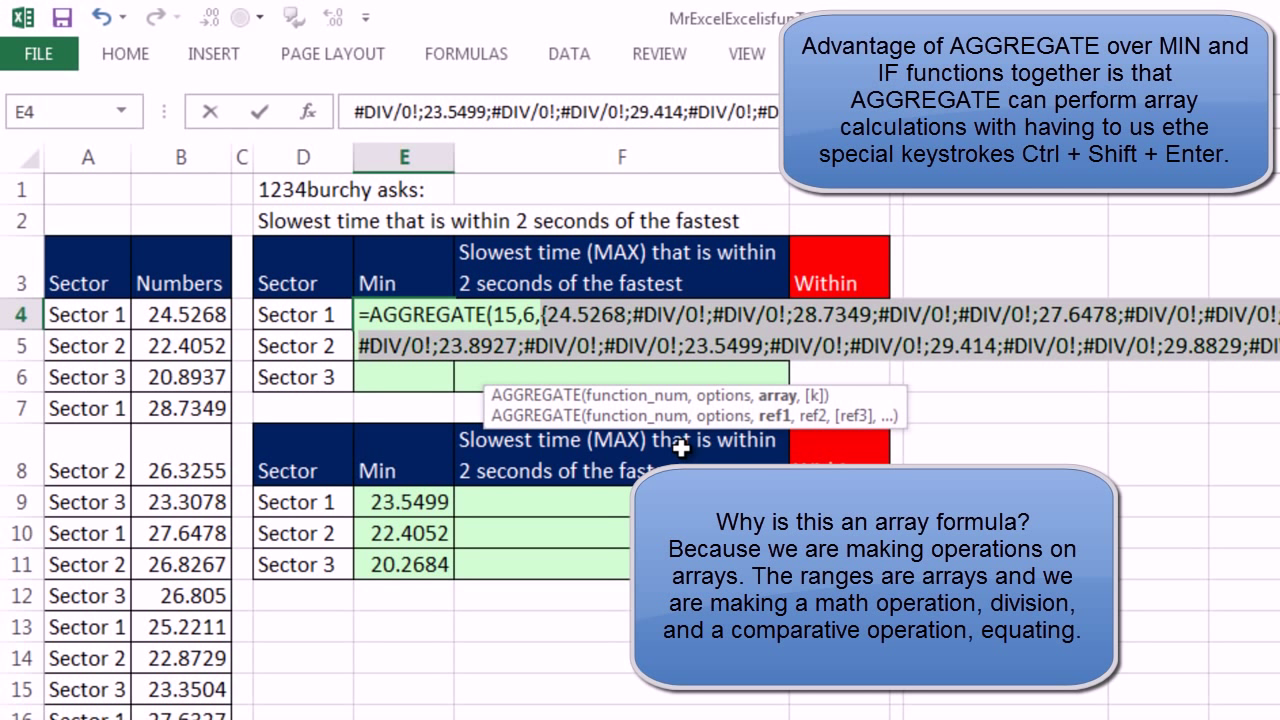
Finish E4 with k of 1 and fill it to E6, giving 23.5499, 22.4052 and 20.2684.
{"action": "key", "text": "ctrl+z"}
{"action": "left_click", "coordinate": [865, 326]}
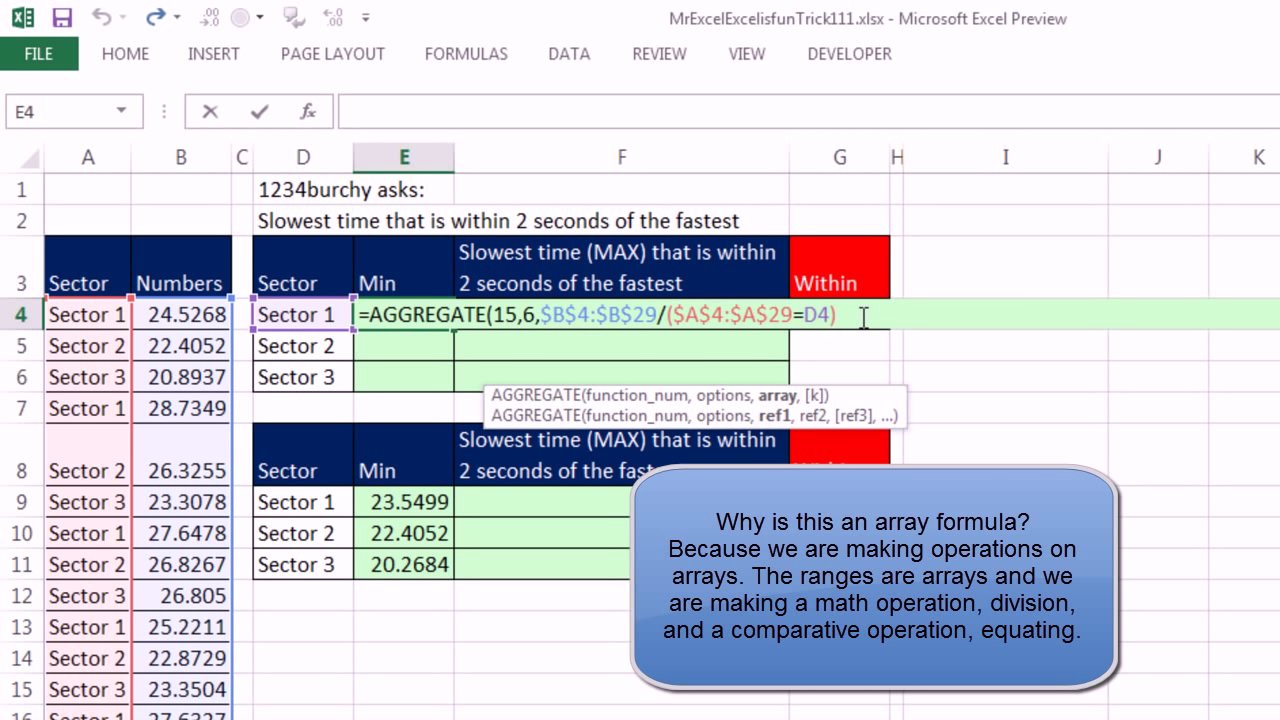
{"action": "type", "text": ",1"}
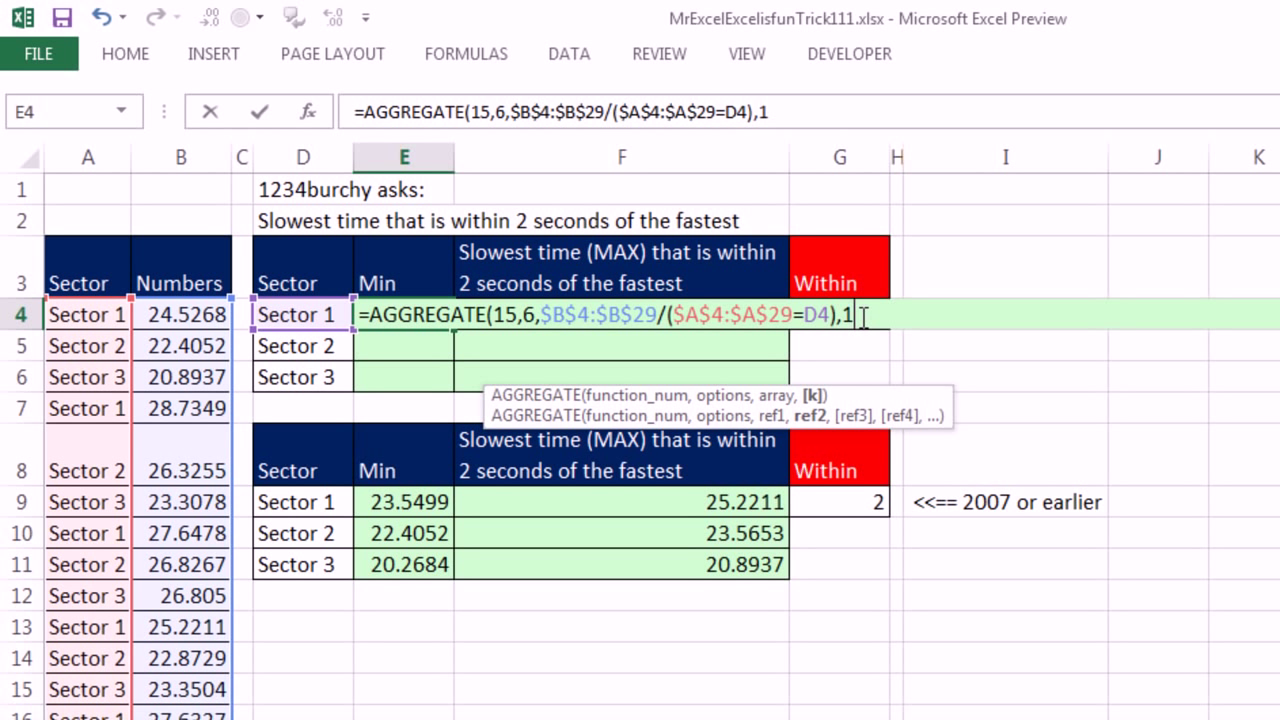
{"action": "type", "text": ")"}
{"action": "key", "text": "ctrl+Return"}
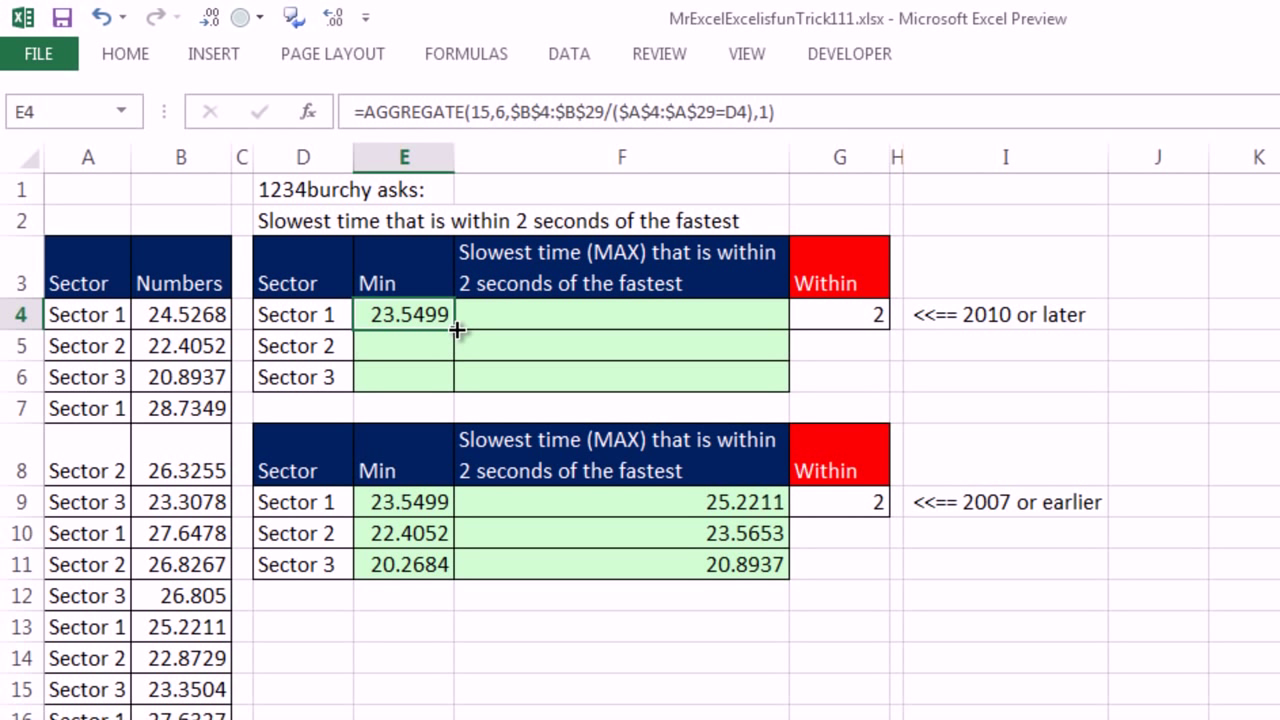
{"action": "left_click_drag", "start_coordinate": [454, 329], "coordinate": [457, 400]}
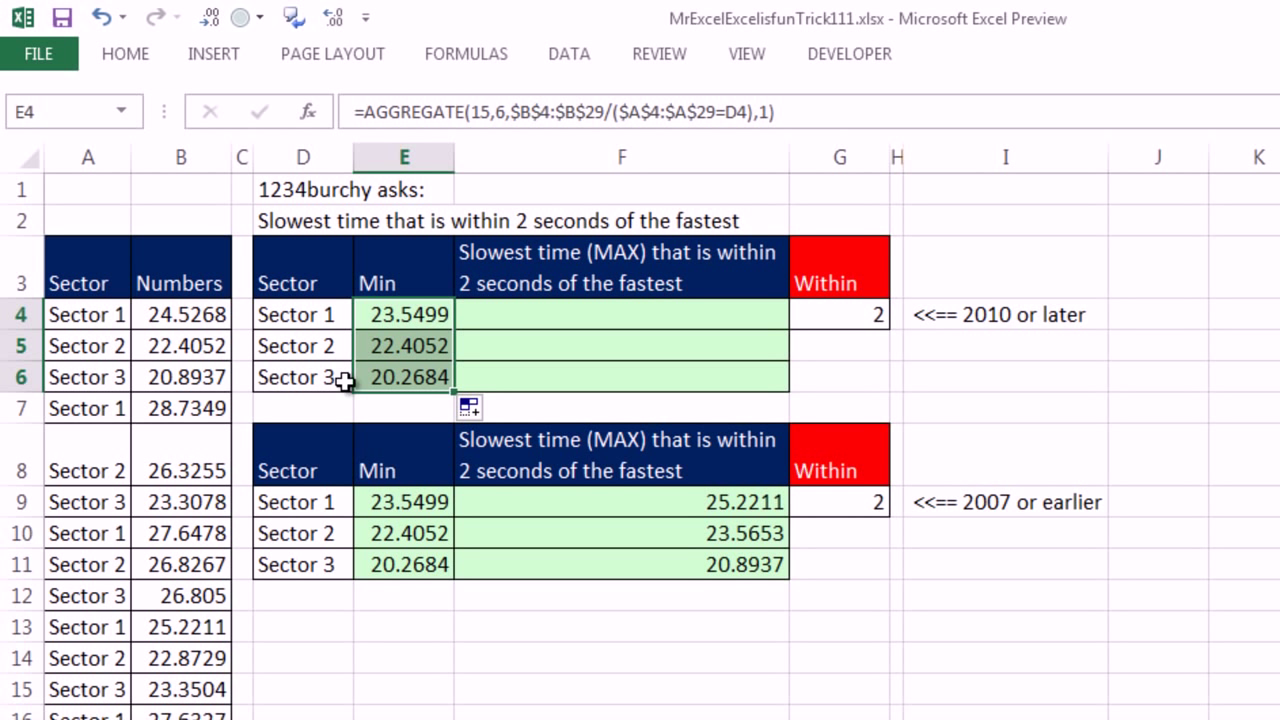
Begin F4 as =AGGREGATE(14,6, using LARGE while ignoring errors.
{"action": "left_click", "coordinate": [551, 320]}
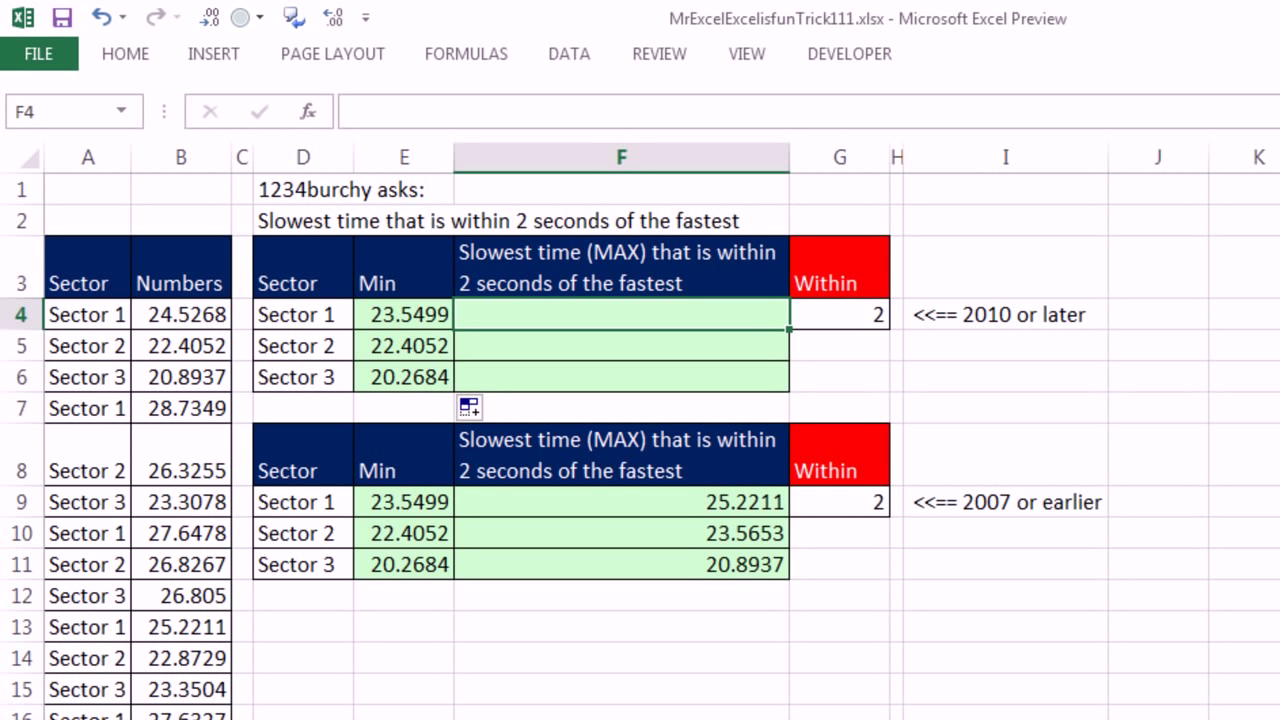
{"action": "type", "text": "=ag"}
{"action": "key", "text": "Tab"}
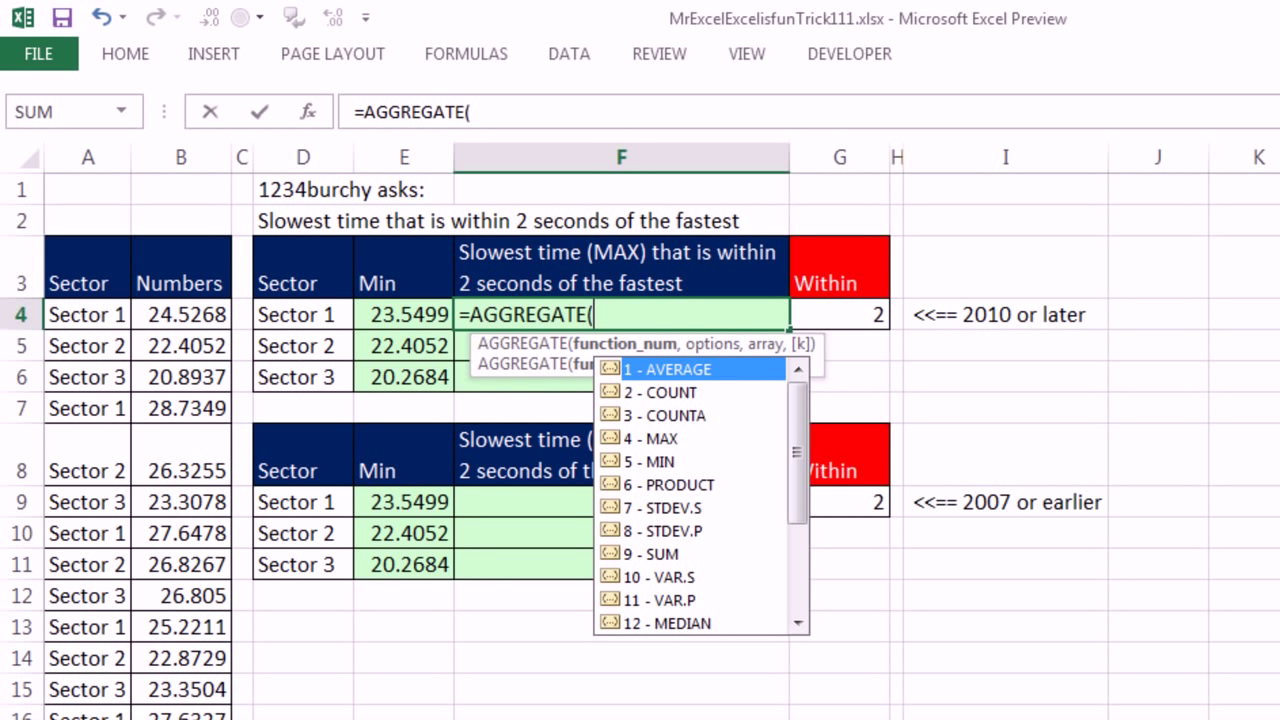
{"action": "left_click_drag", "start_coordinate": [799, 474], "coordinate": [804, 606]}
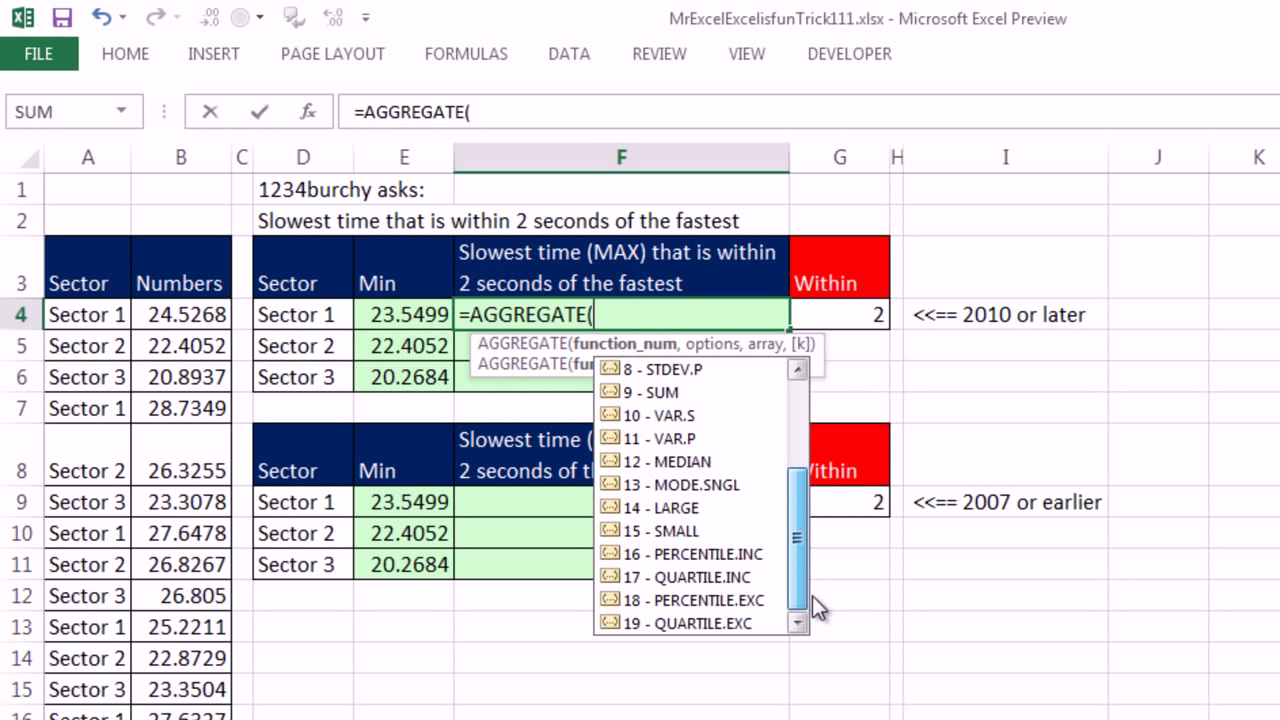
{"action": "double_click", "coordinate": [664, 507]}
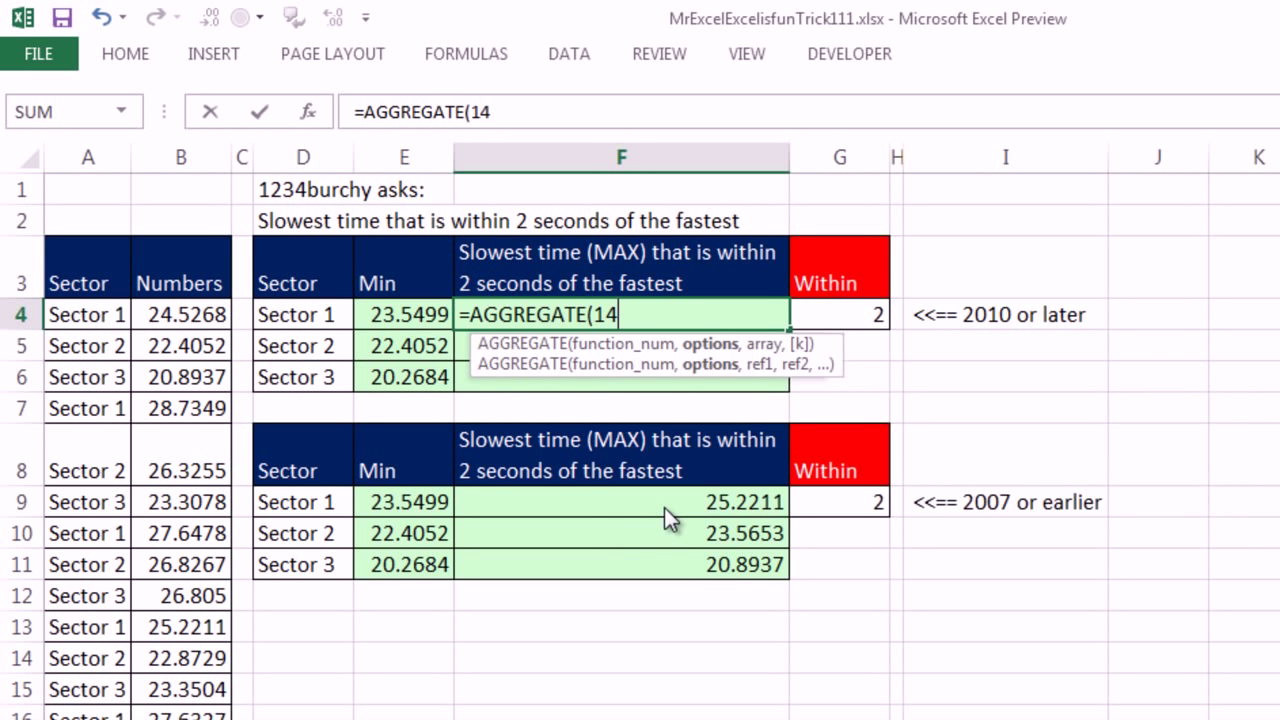
{"action": "type", "text": ",6"}
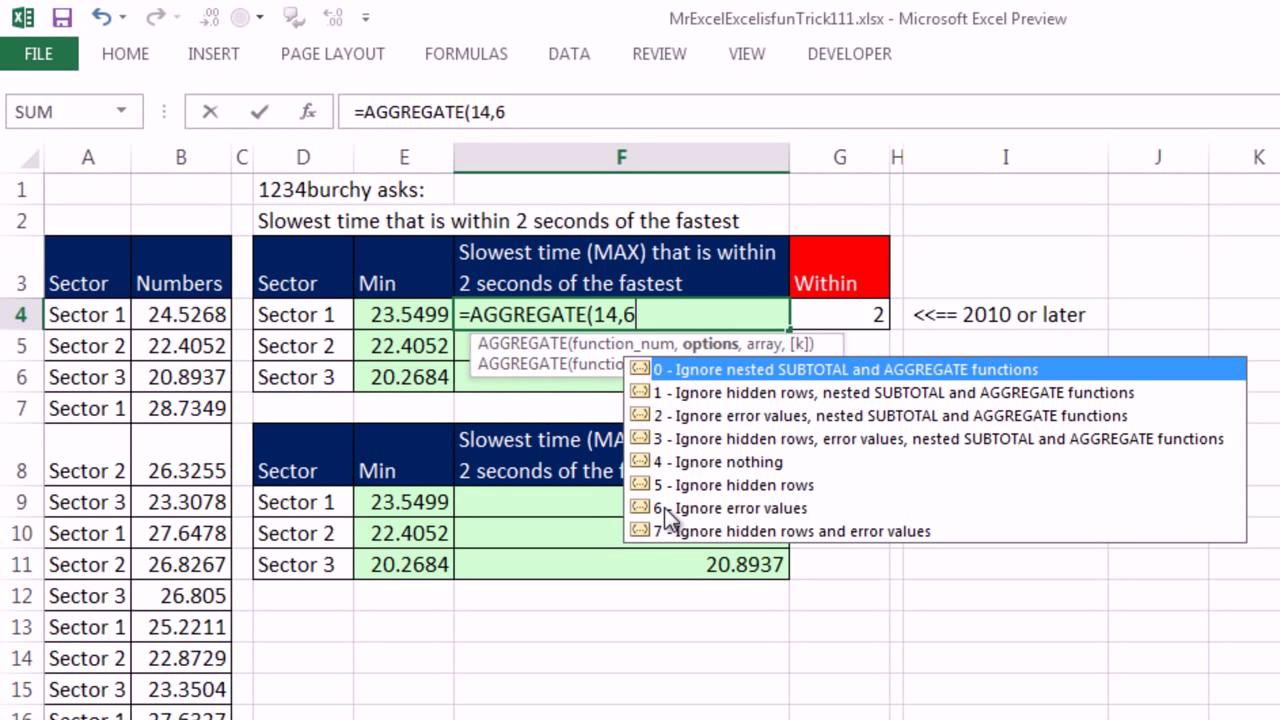
{"action": "type", "text": ","}
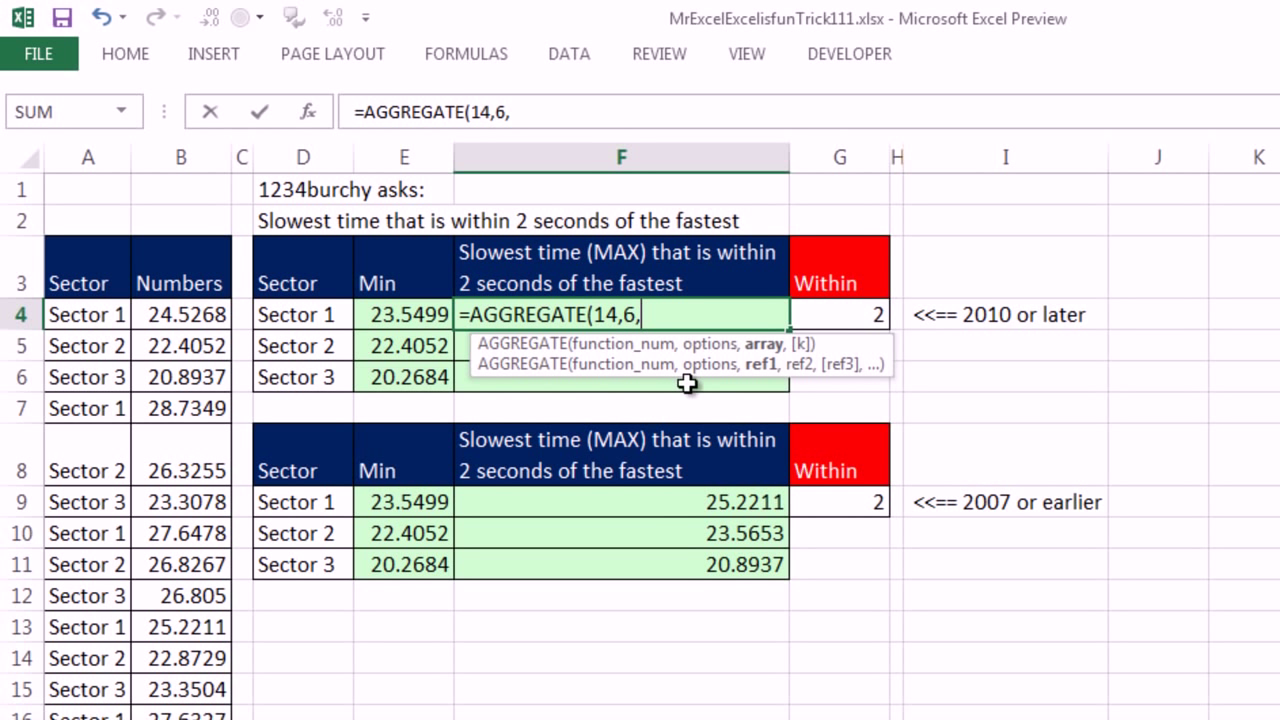
Add $B$4:$B$29/(($A$4:$A$29=D4)*( to F4's formula, dividing times by the sector match.
{"action": "left_click", "coordinate": [215, 310]}
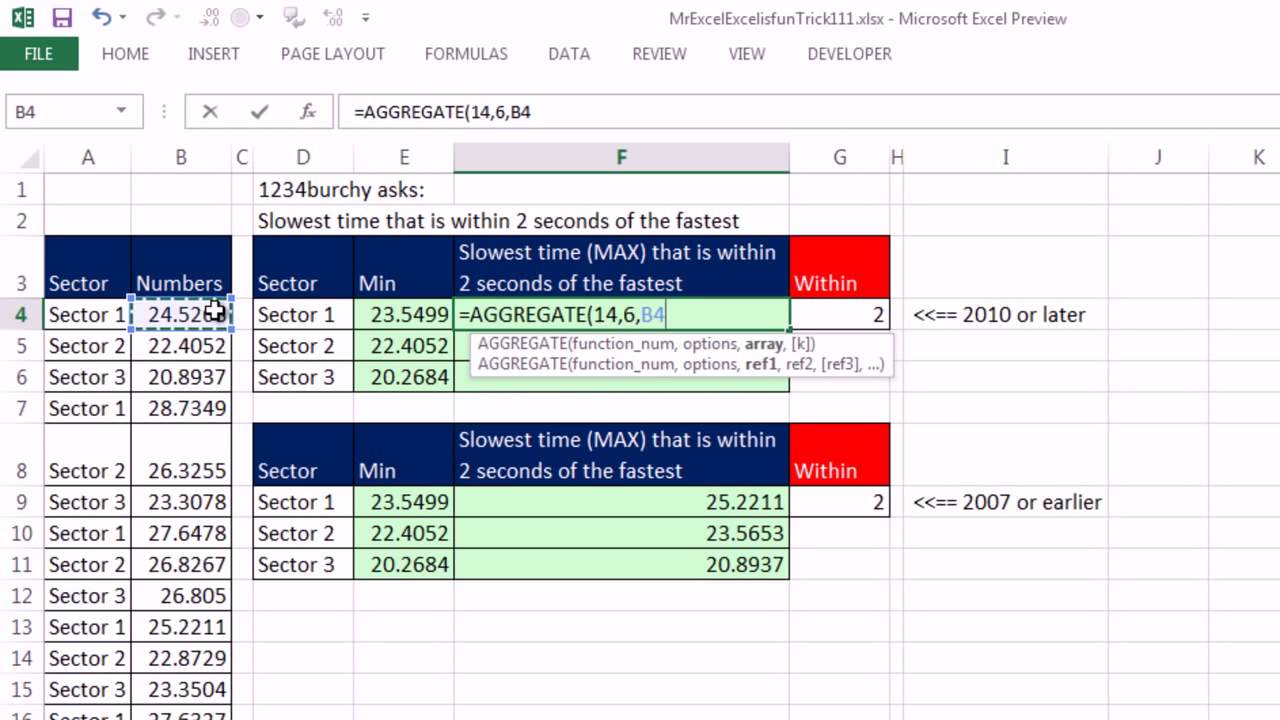
{"action": "key", "text": "ctrl+shift+Down"}
{"action": "key", "text": "F4"}
{"action": "key", "text": "ctrl+BackSpace"}
{"action": "type", "text": "/"}
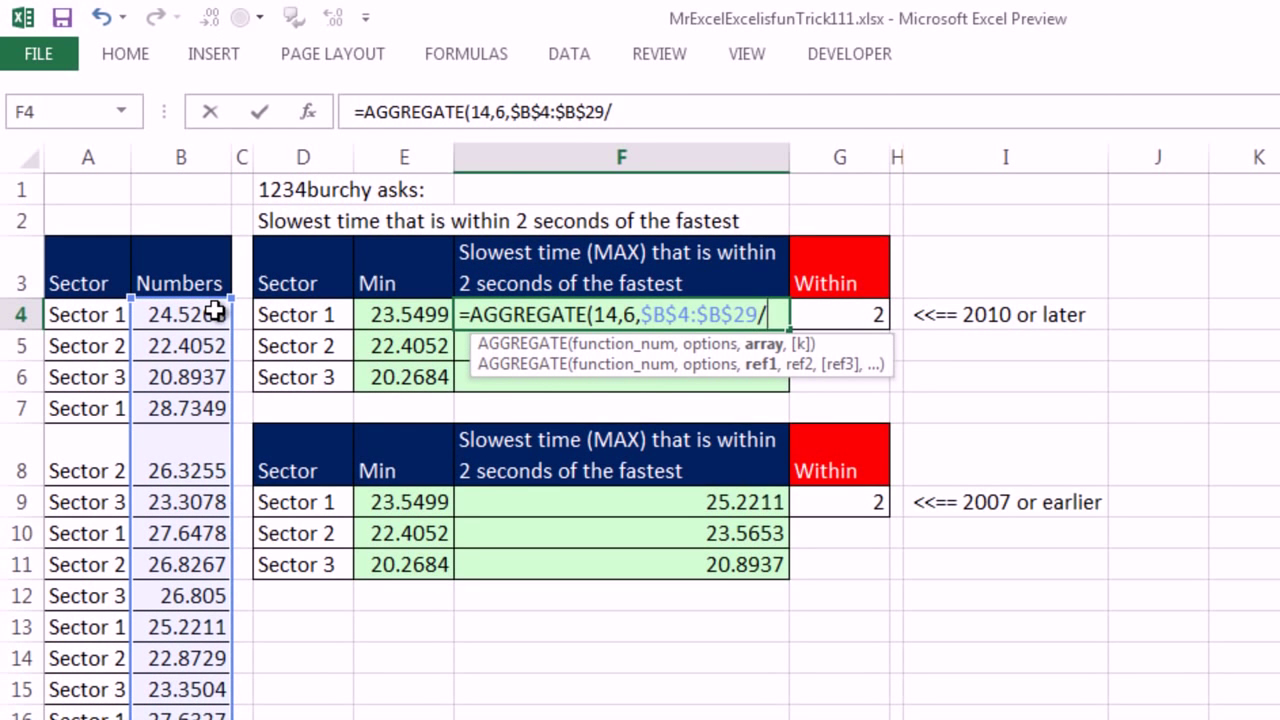
{"action": "type", "text": "(("}
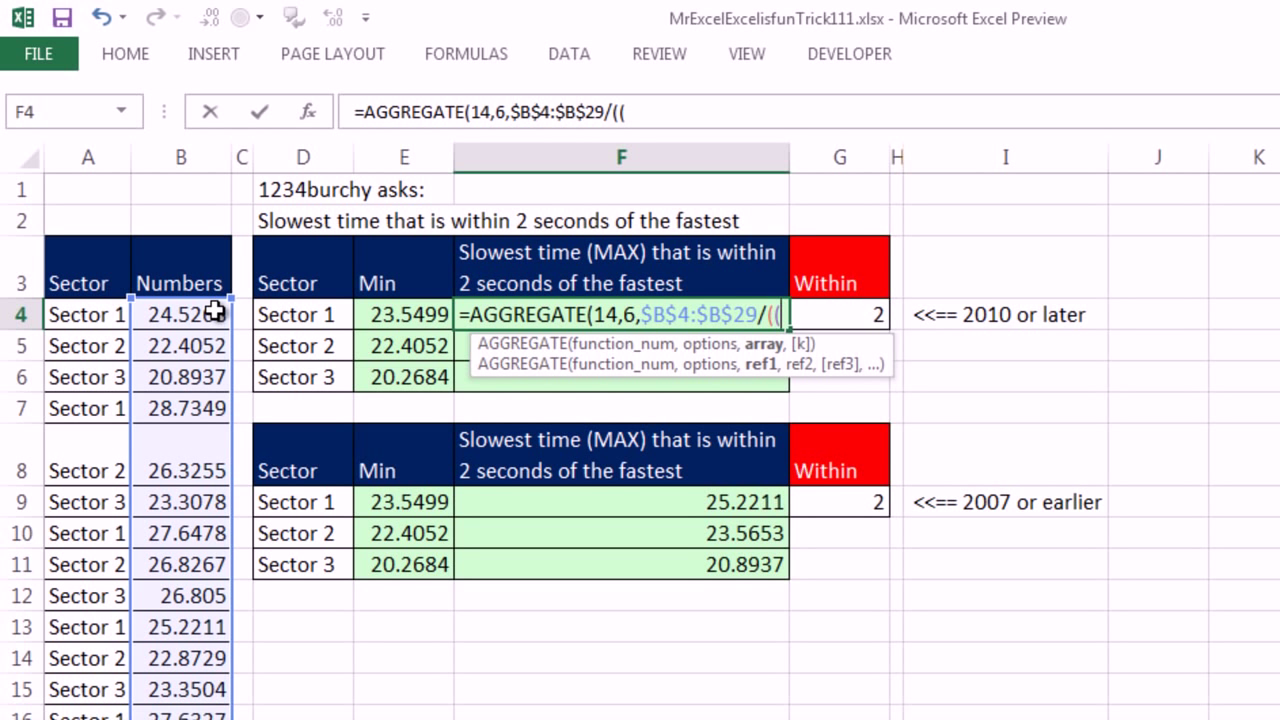
{"action": "left_click", "coordinate": [77, 312]}
{"action": "key", "text": "ctrl+shift+Down"}
{"action": "key", "text": "F4"}
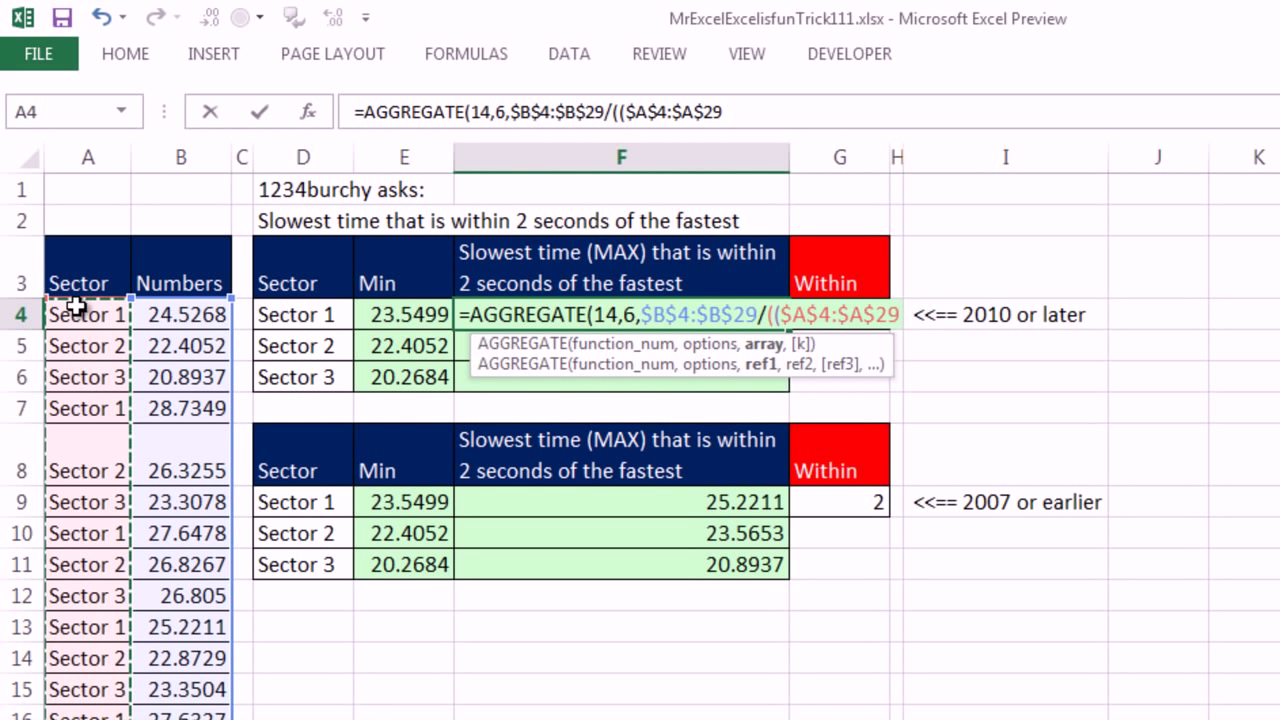
{"action": "type", "text": "="}
{"action": "key", "text": "Left"}
{"action": "key", "text": "Left"}
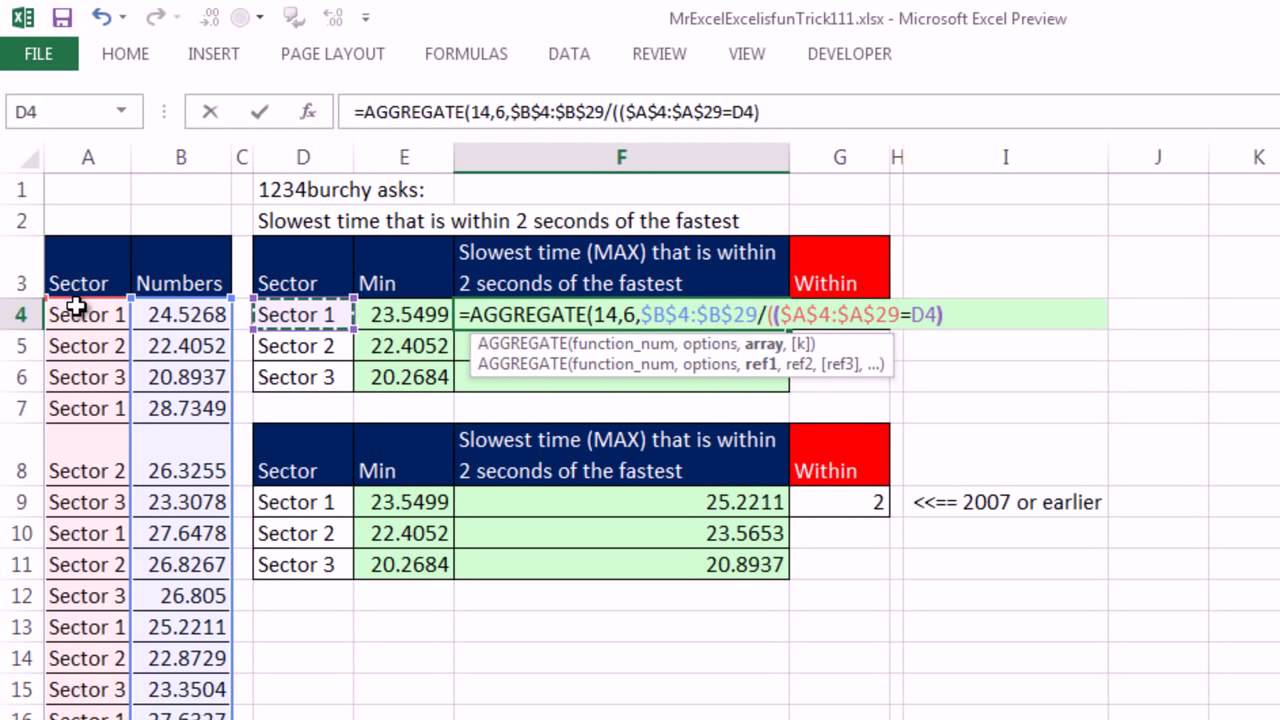
{"action": "type", "text": ")"}
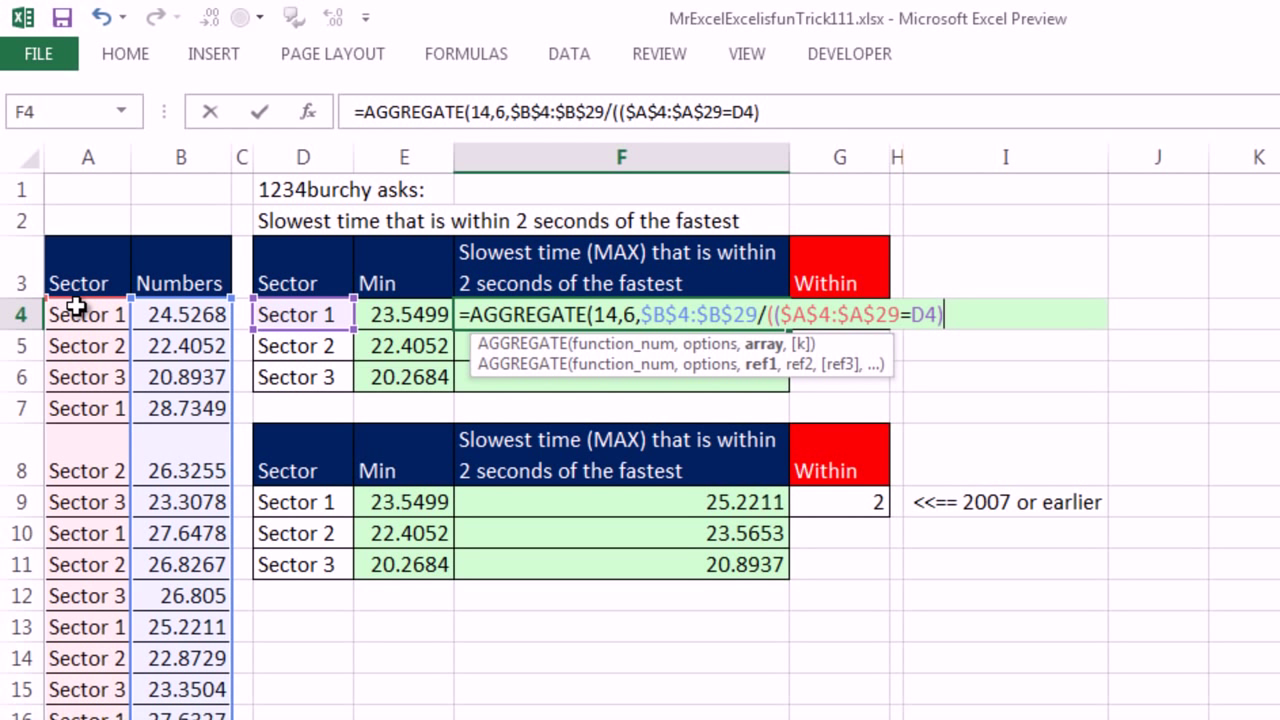
{"action": "type", "text": "*("}
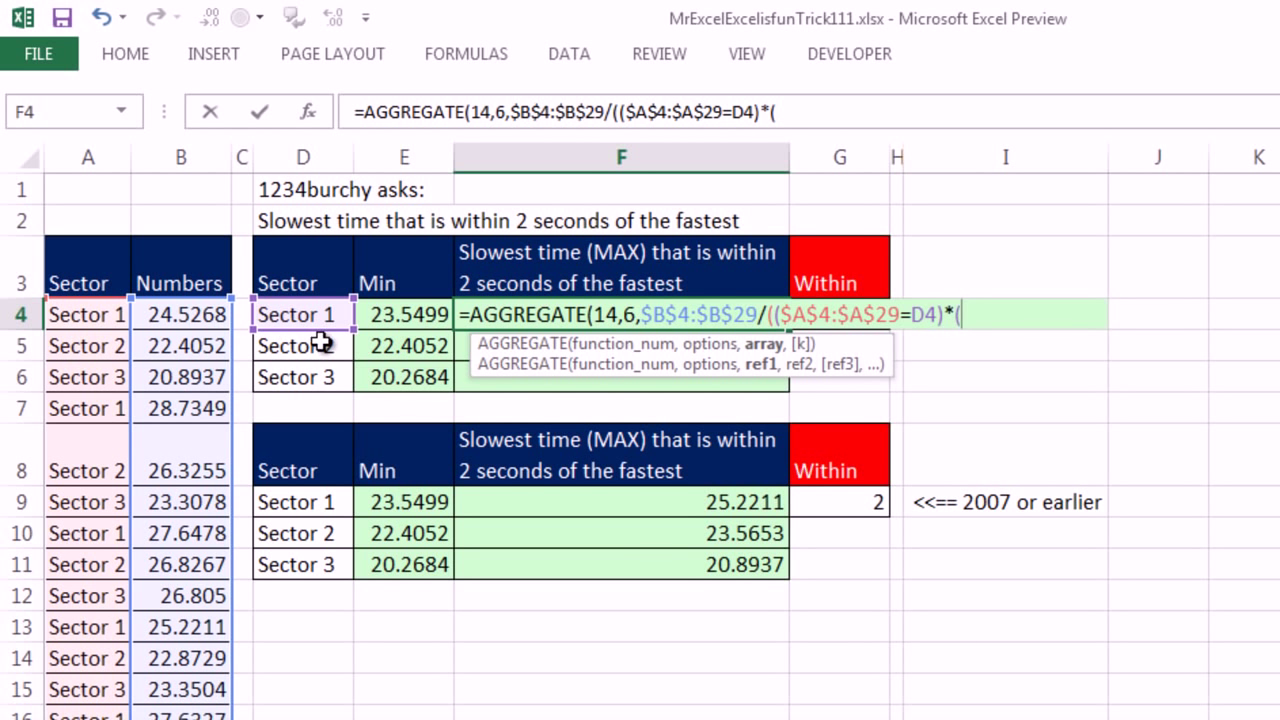
Extend F4's formula with the condition ($B$4:$B$29<=E4+$G$4) and close its parentheses.
{"action": "left_click", "coordinate": [178, 308]}
{"action": "key", "text": "ctrl+shift+Down"}
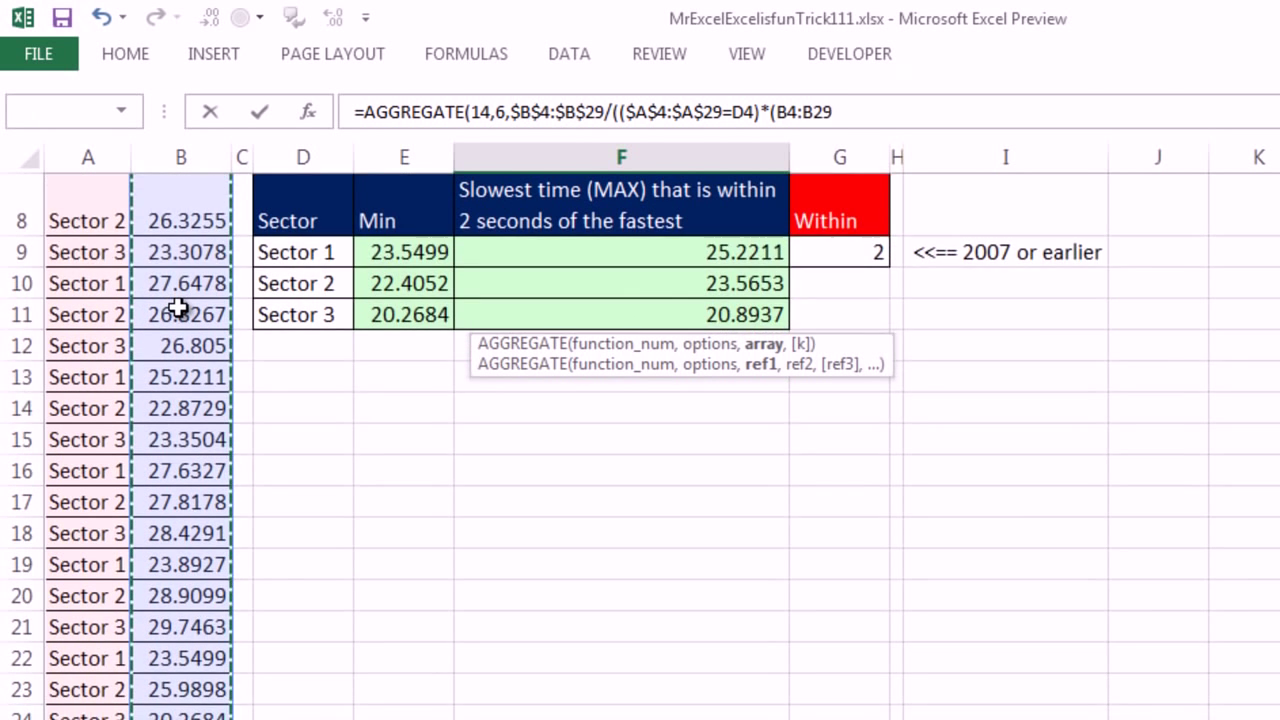
{"action": "key", "text": "F4"}
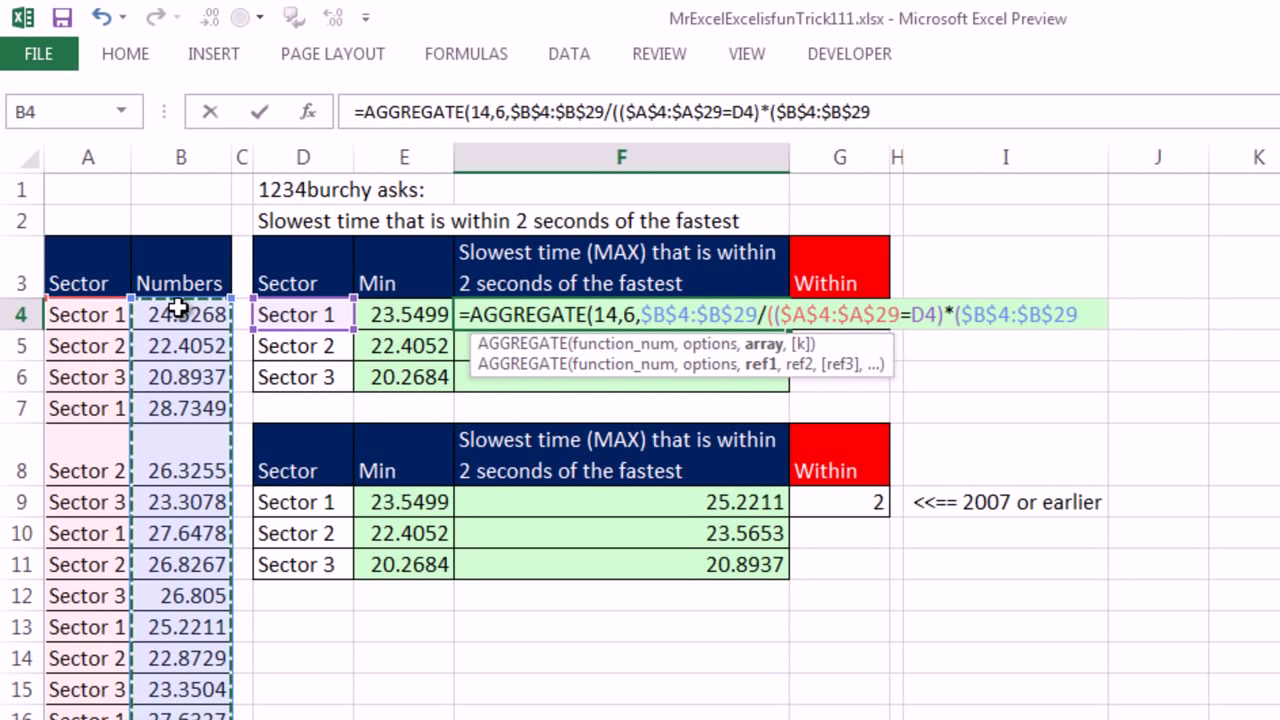
{"action": "type", "text": "<"}
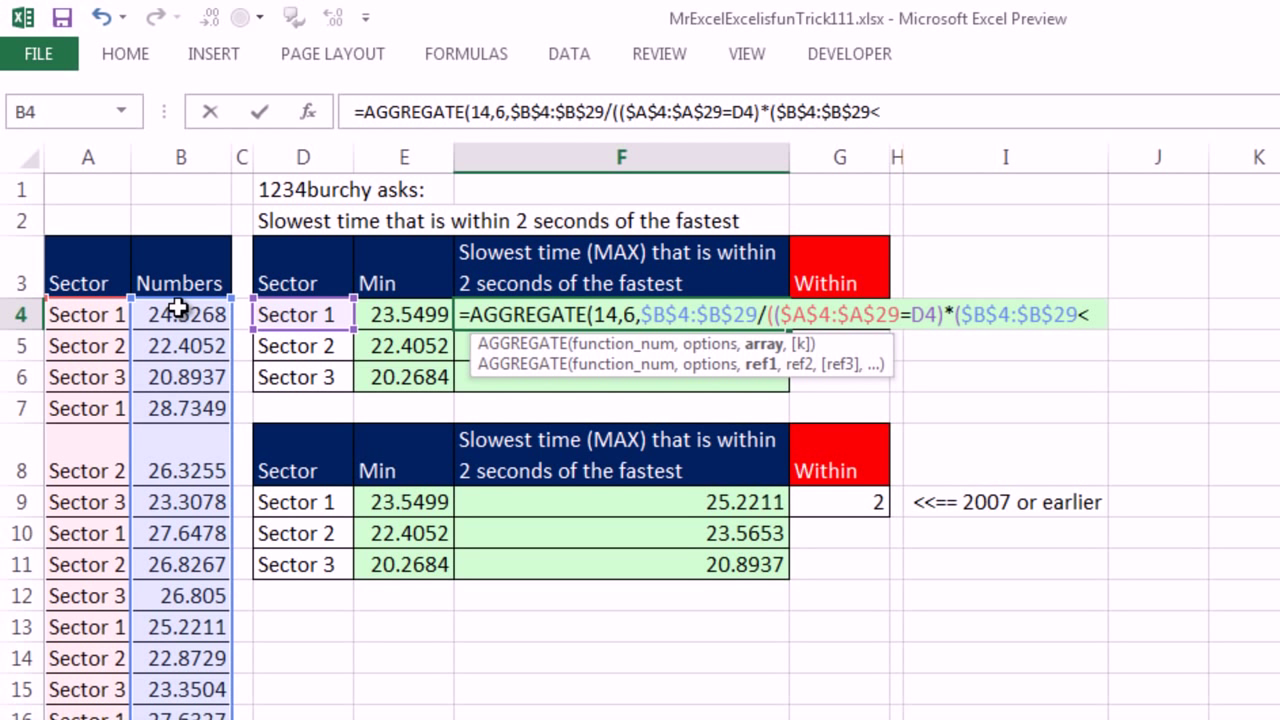
{"action": "type", "text": "="}
{"action": "left_click", "coordinate": [402, 318]}
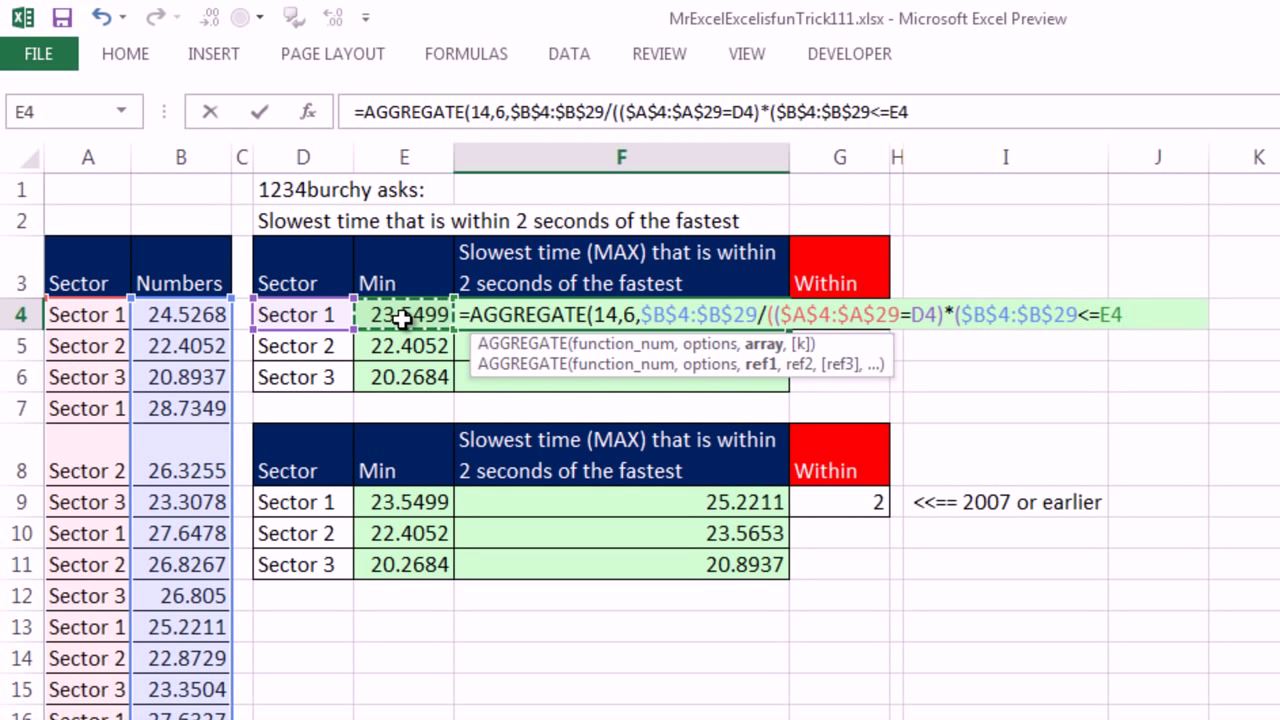
{"action": "type", "text": "+"}
{"action": "key", "text": "Right"}
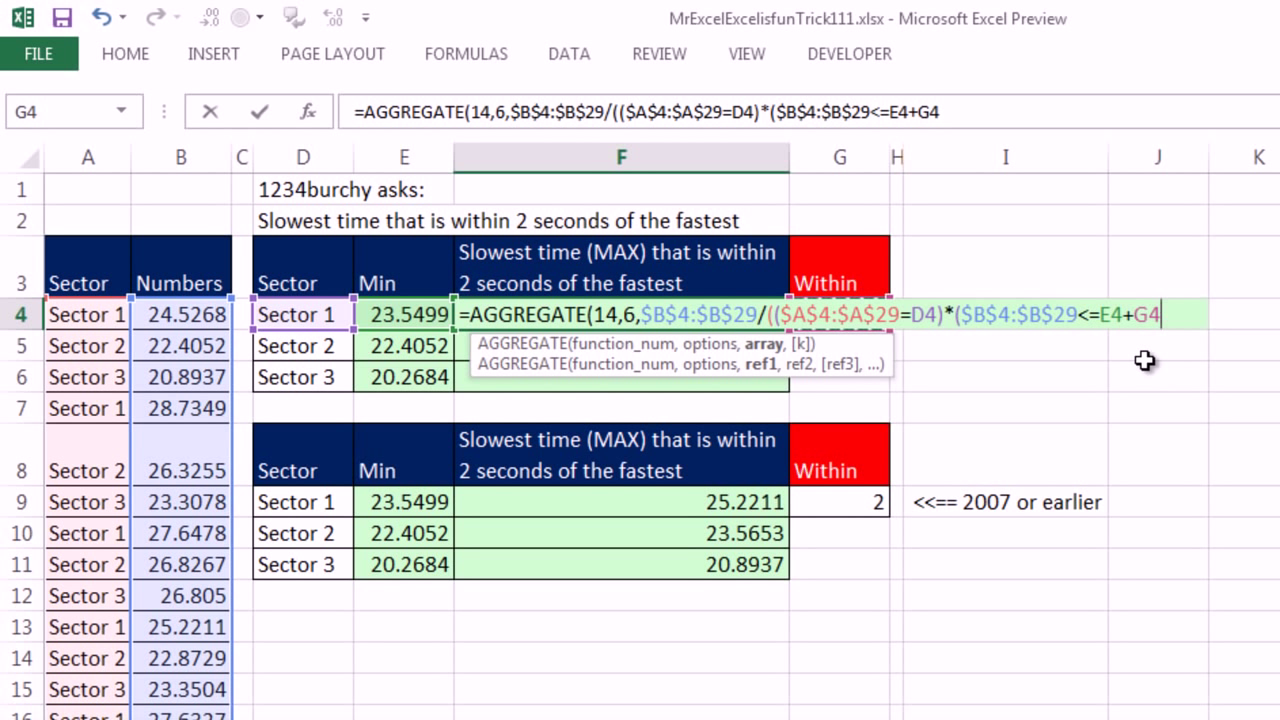
{"action": "key", "text": "F4"}
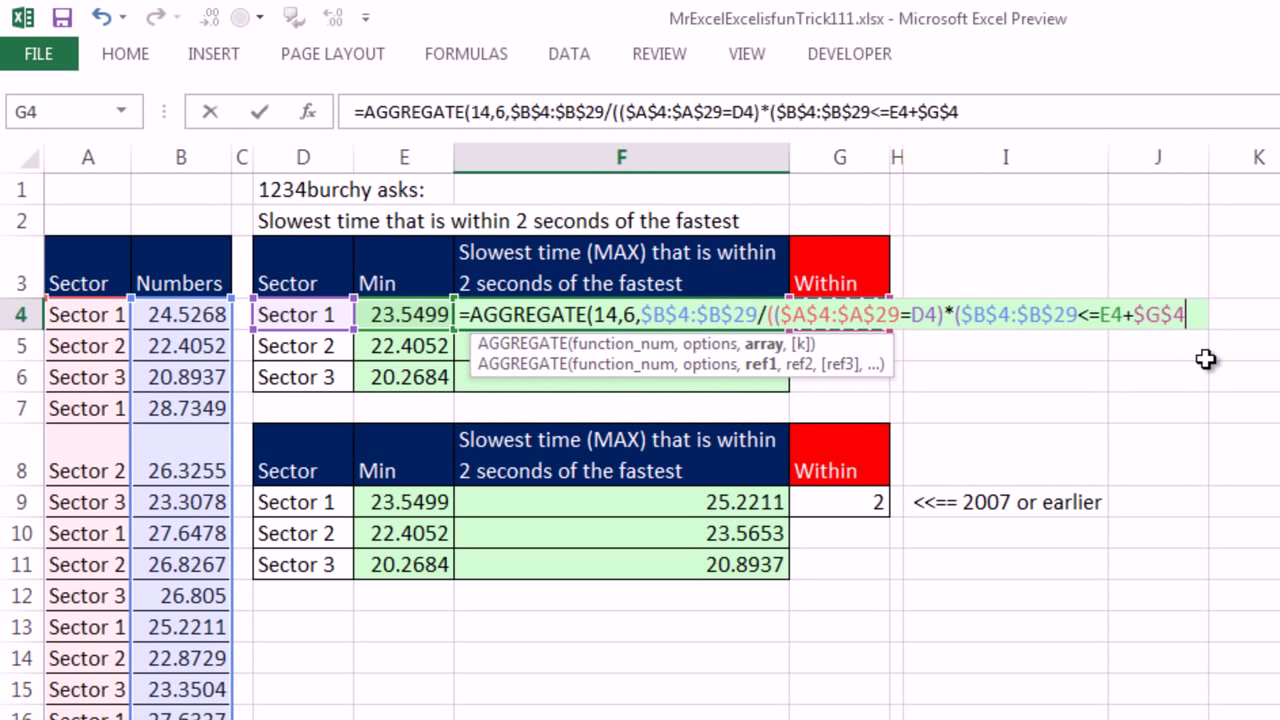
{"action": "type", "text": "))"}
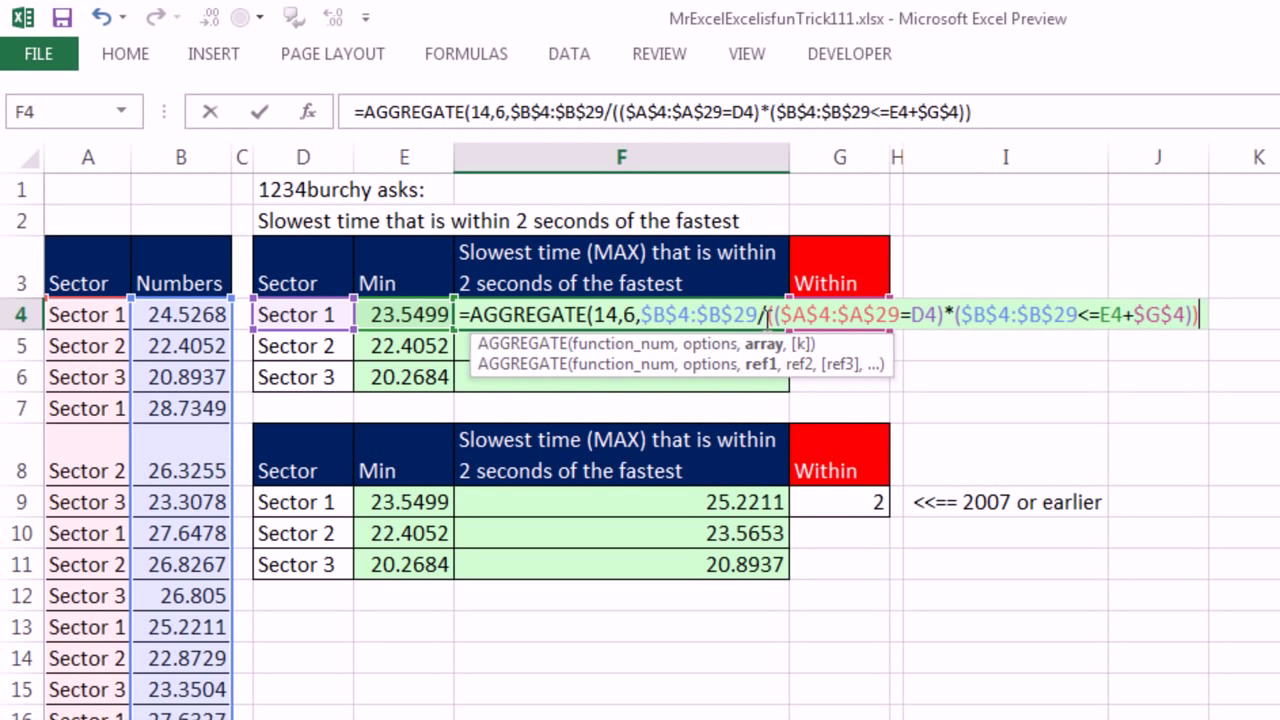
{"action": "left_click", "coordinate": [768, 318]}
{"action": "key", "text": "shift+End"}
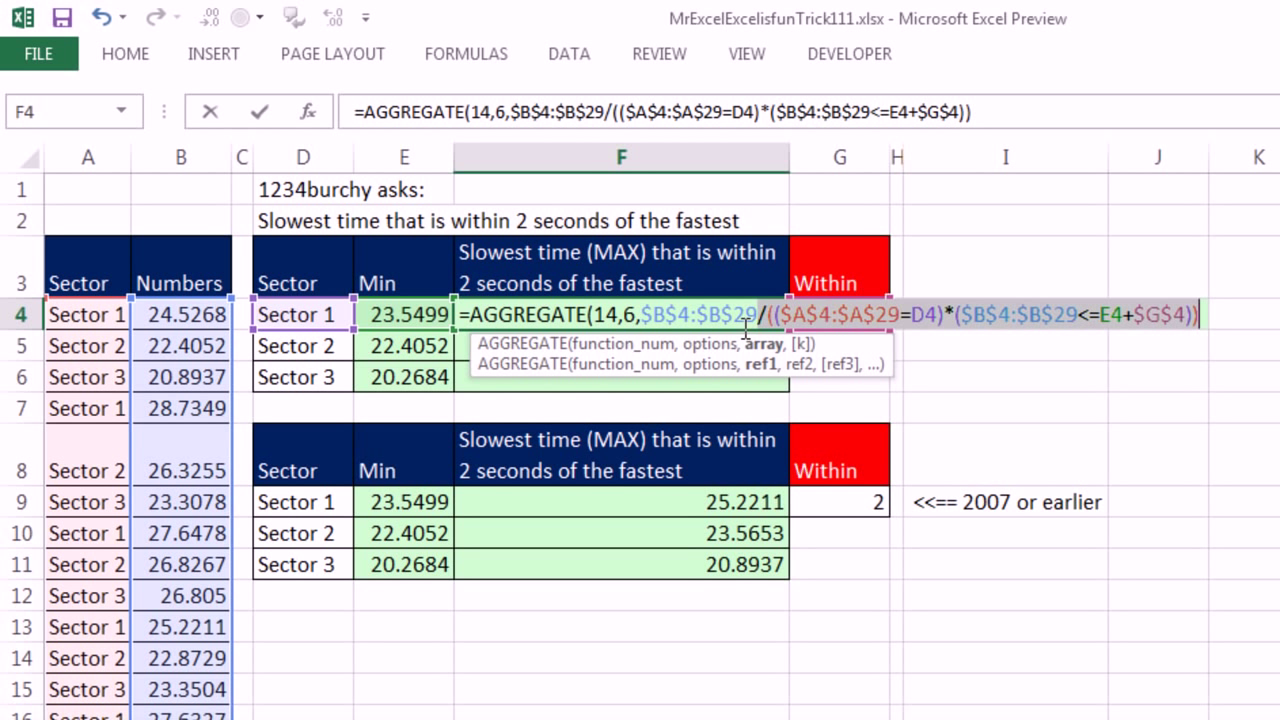
{"action": "left_click", "coordinate": [768, 318]}
{"action": "key", "text": "shift+End"}
{"action": "key", "text": "F9"}
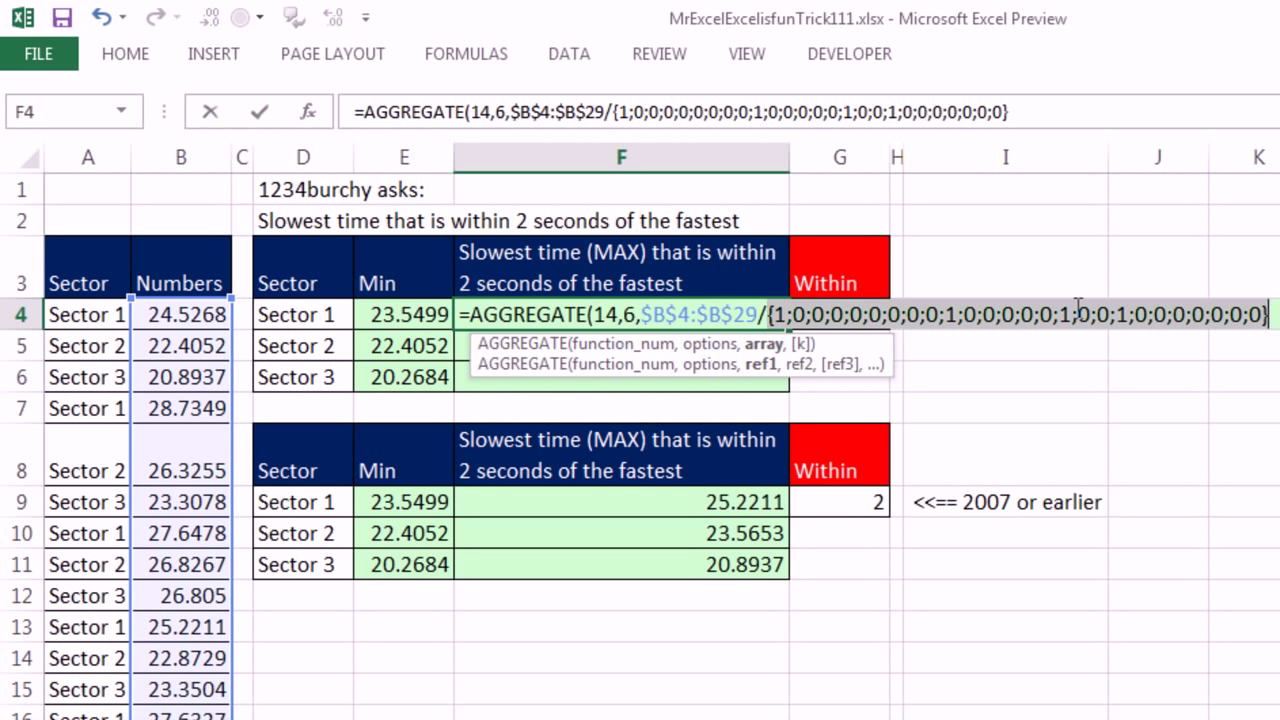
{"action": "key", "text": "ctrl+z"}
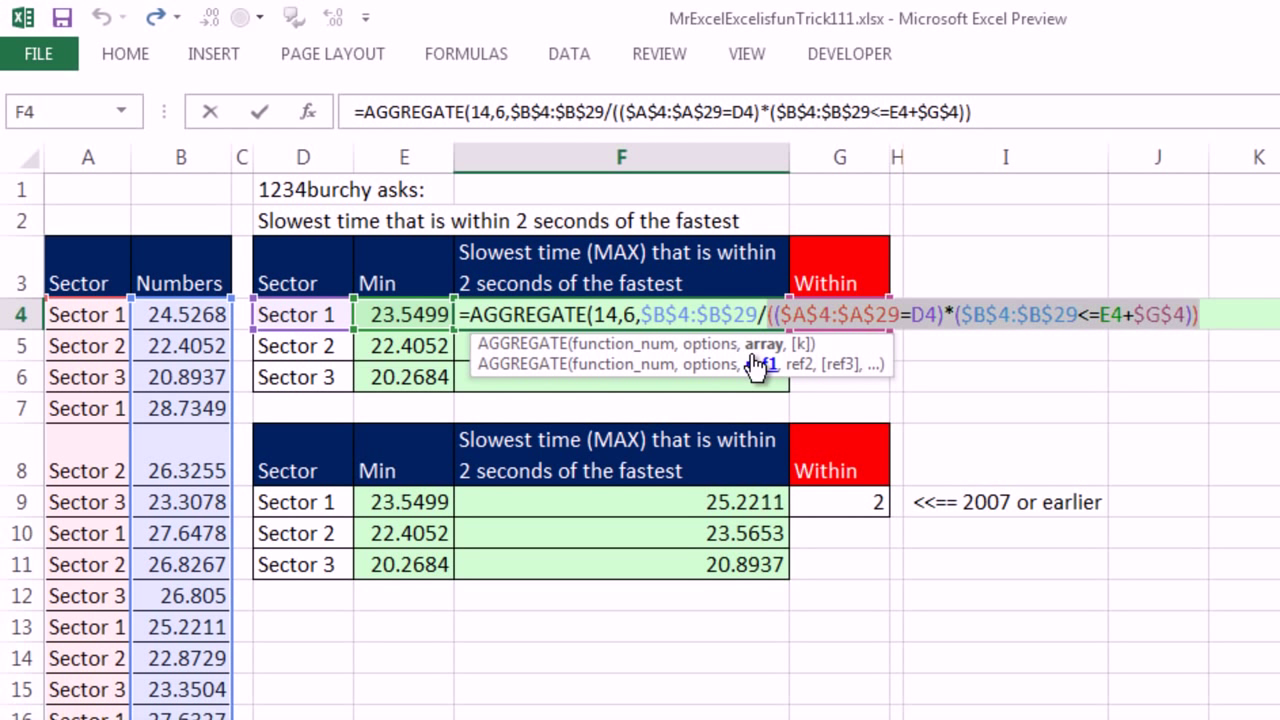
{"action": "left_click", "coordinate": [768, 345]}
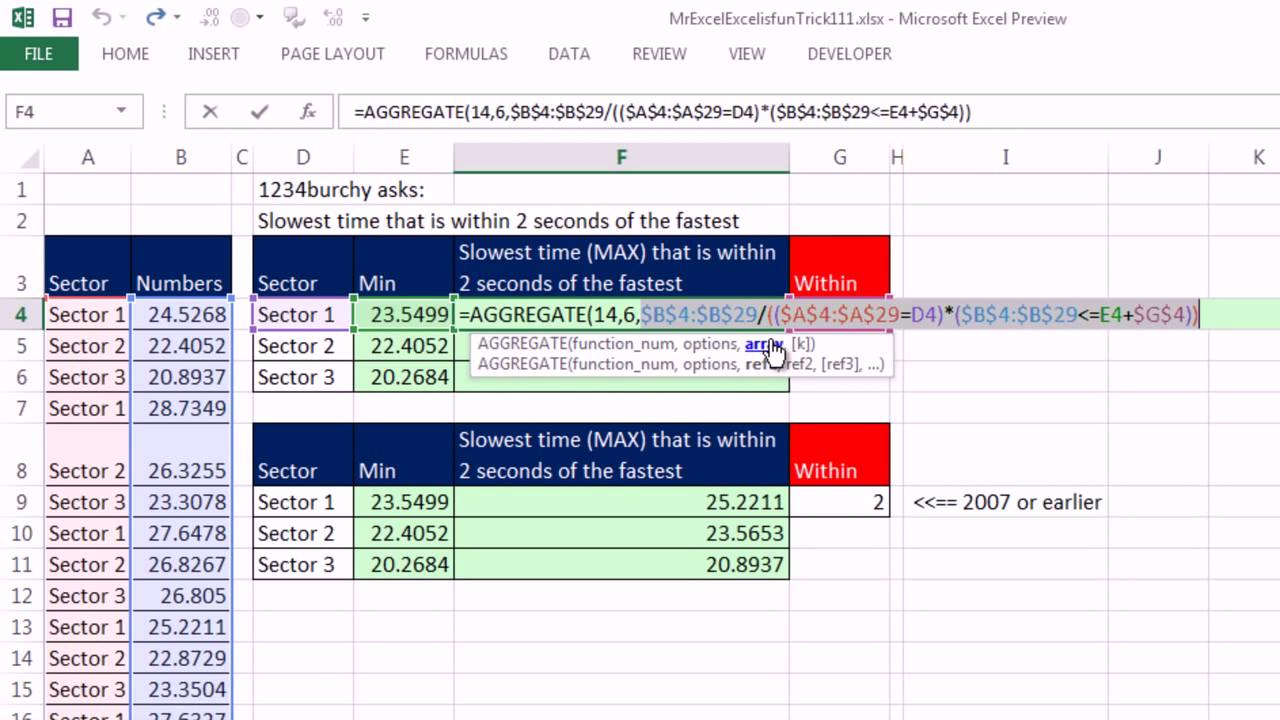
{"action": "key", "text": "F9"}
{"action": "left_click_drag", "start_coordinate": [880, 345], "coordinate": [968, 403]}
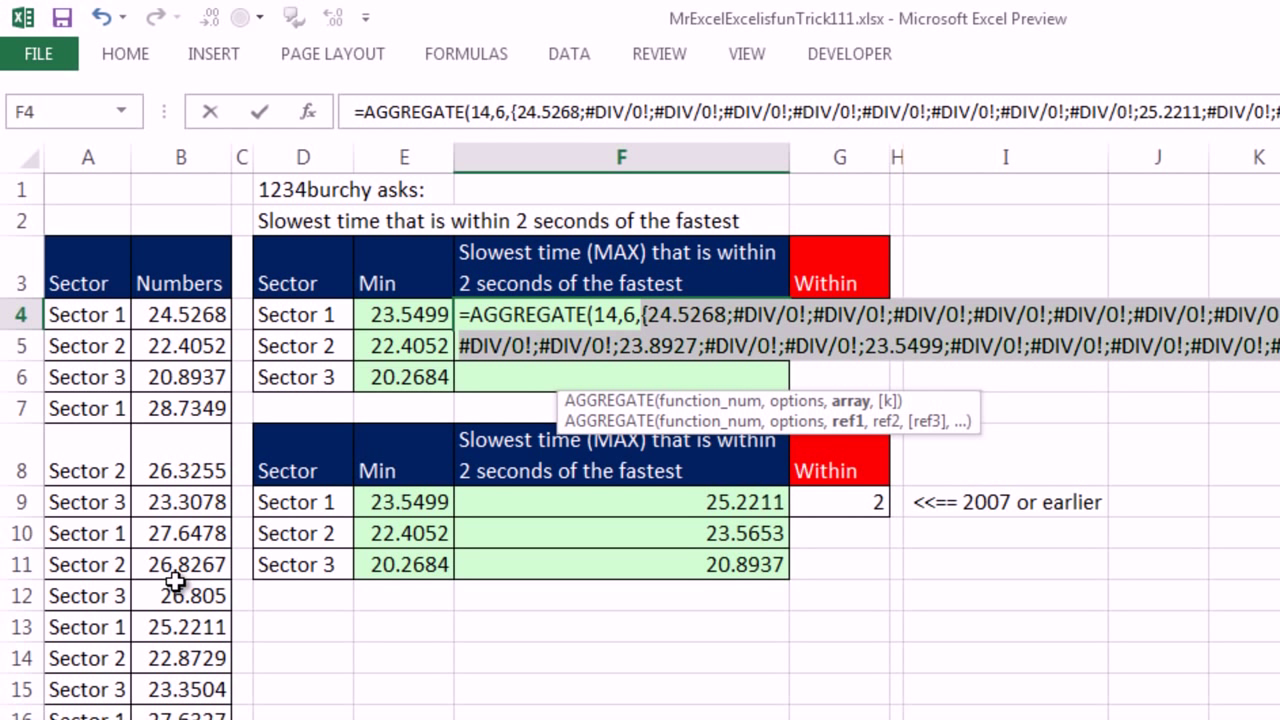
{"action": "left_click", "coordinate": [1013, 358]}
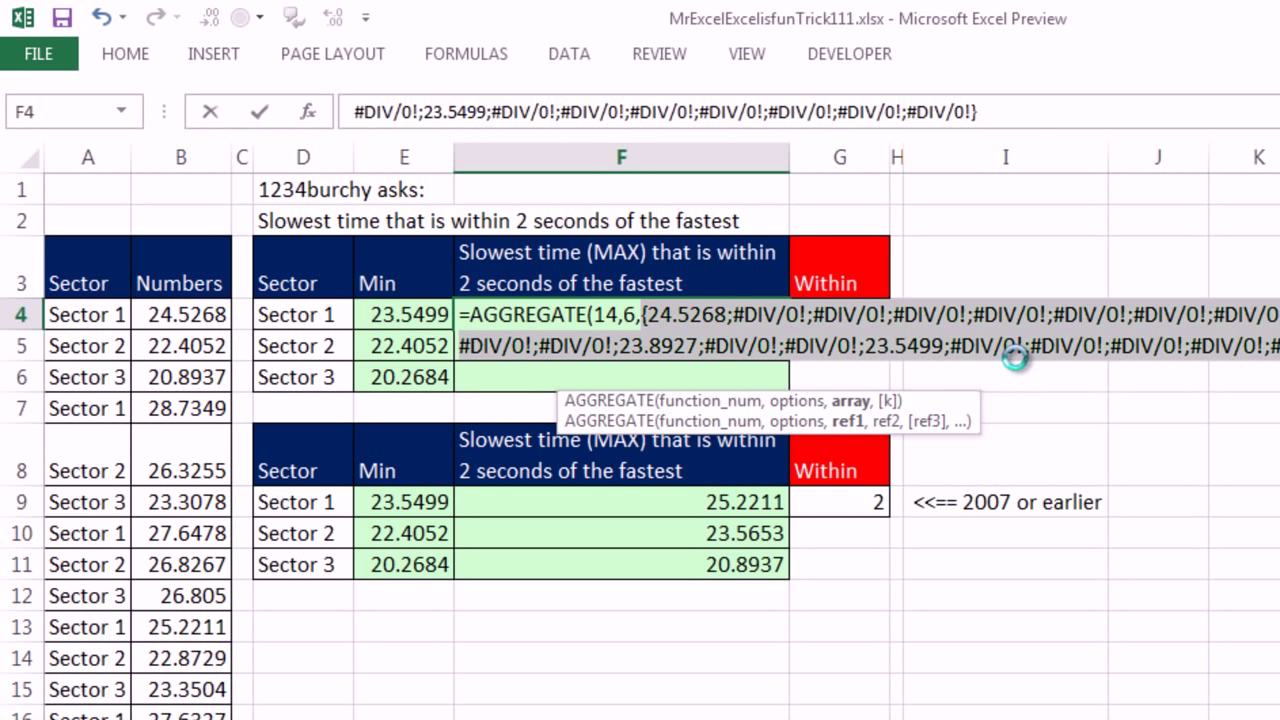
{"action": "key", "text": "ctrl+z"}
{"action": "left_click", "coordinate": [1226, 314]}
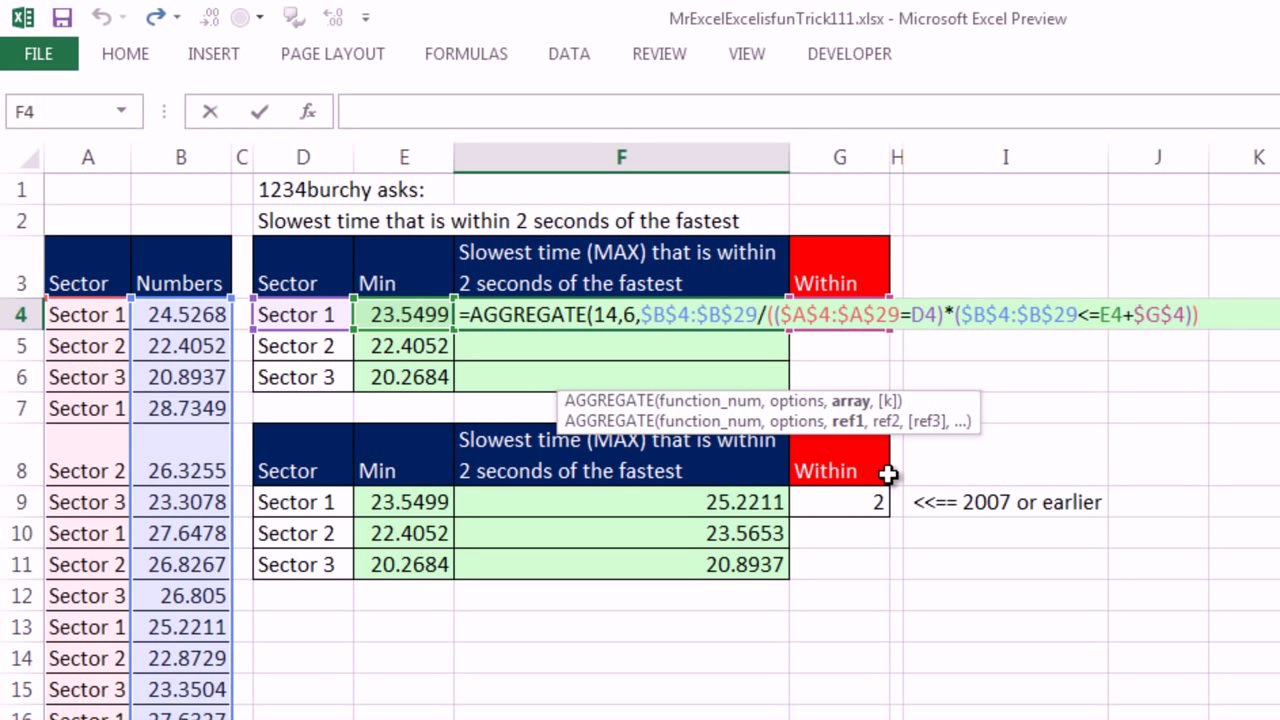
Complete the AGGREGATE formula with k of 1 and fill it to F6 (25.2211, 23.5653, 20.8937).
{"action": "left_click_drag", "start_coordinate": [966, 409], "coordinate": [1181, 375]}
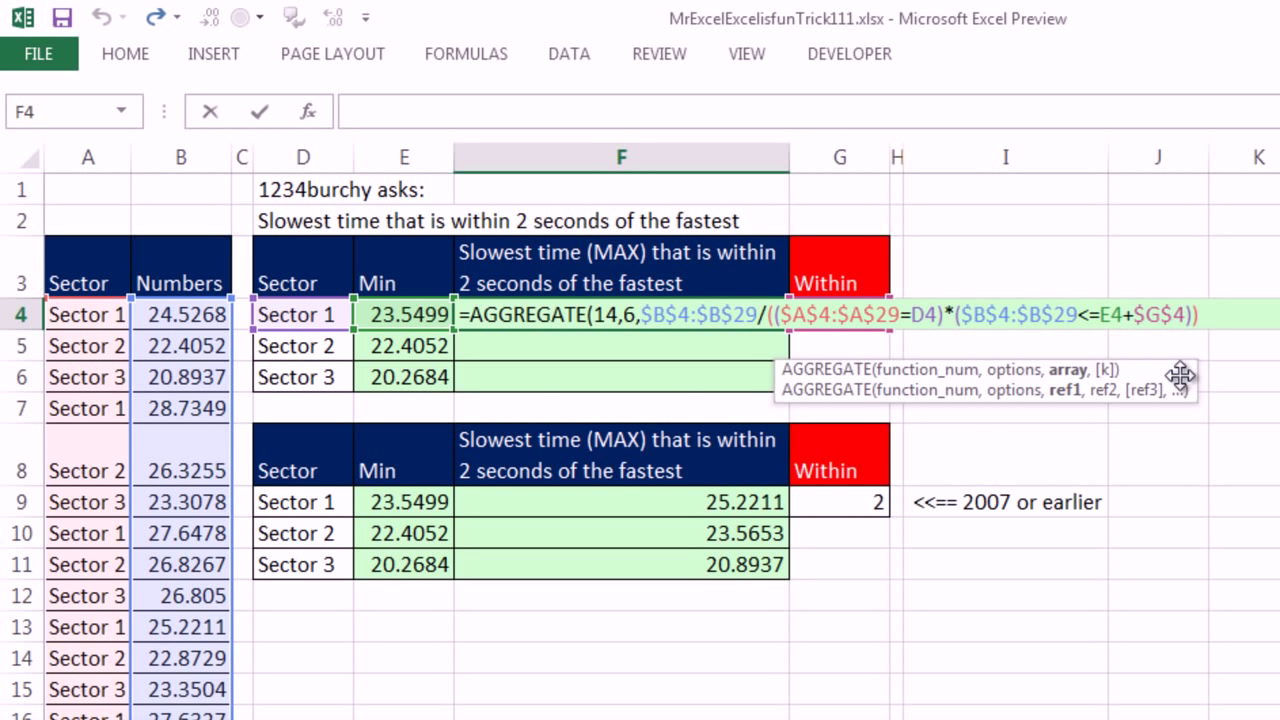
{"action": "type", "text": ",1"}
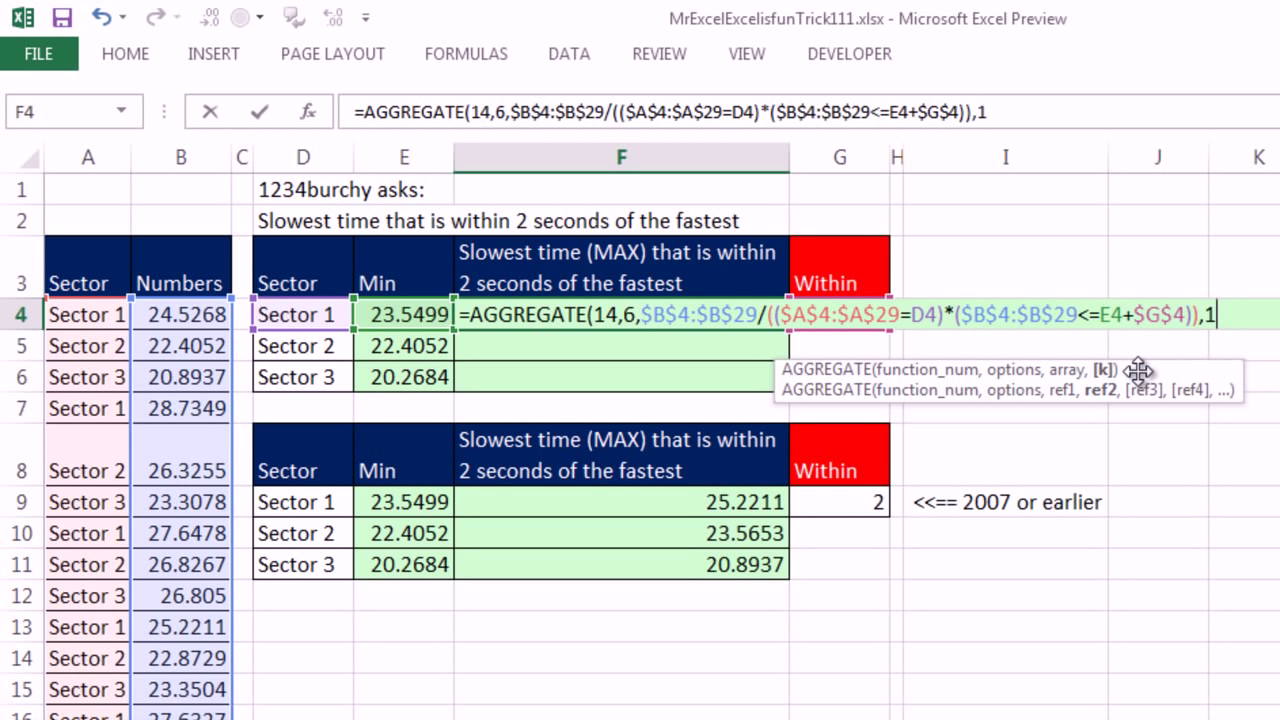
{"action": "type", "text": ")"}
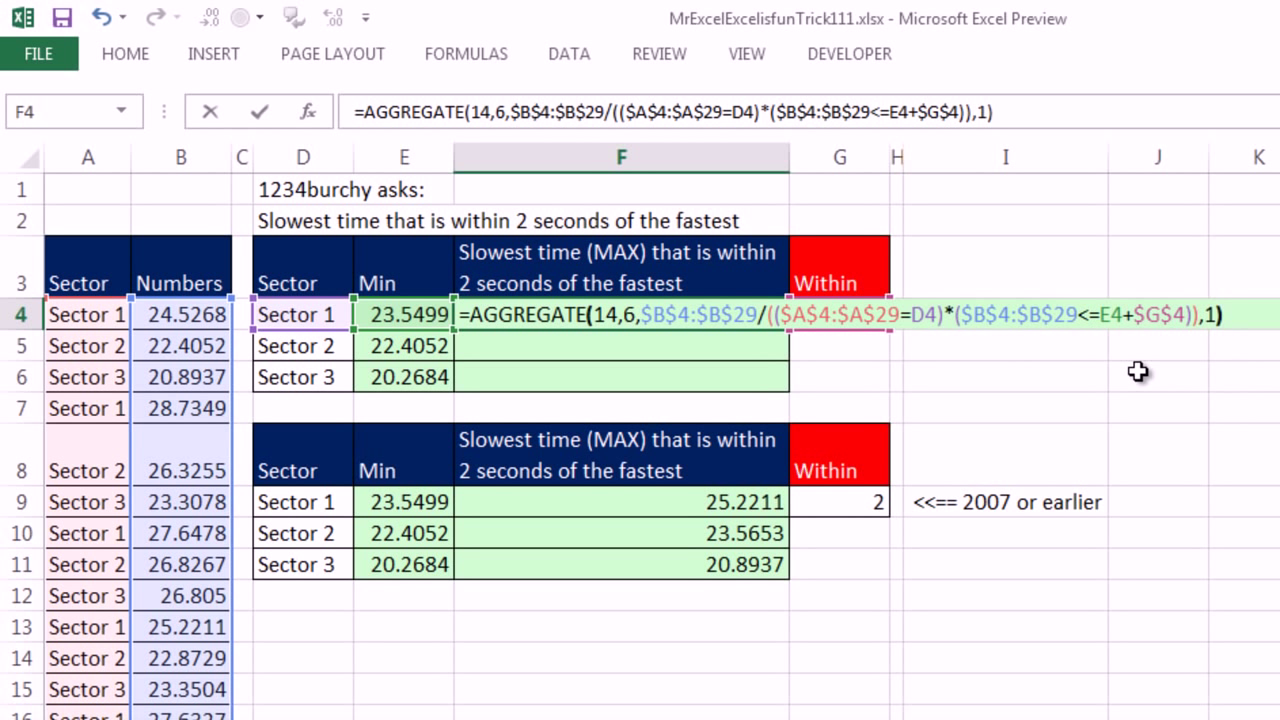
{"action": "key", "text": "ctrl+Return"}
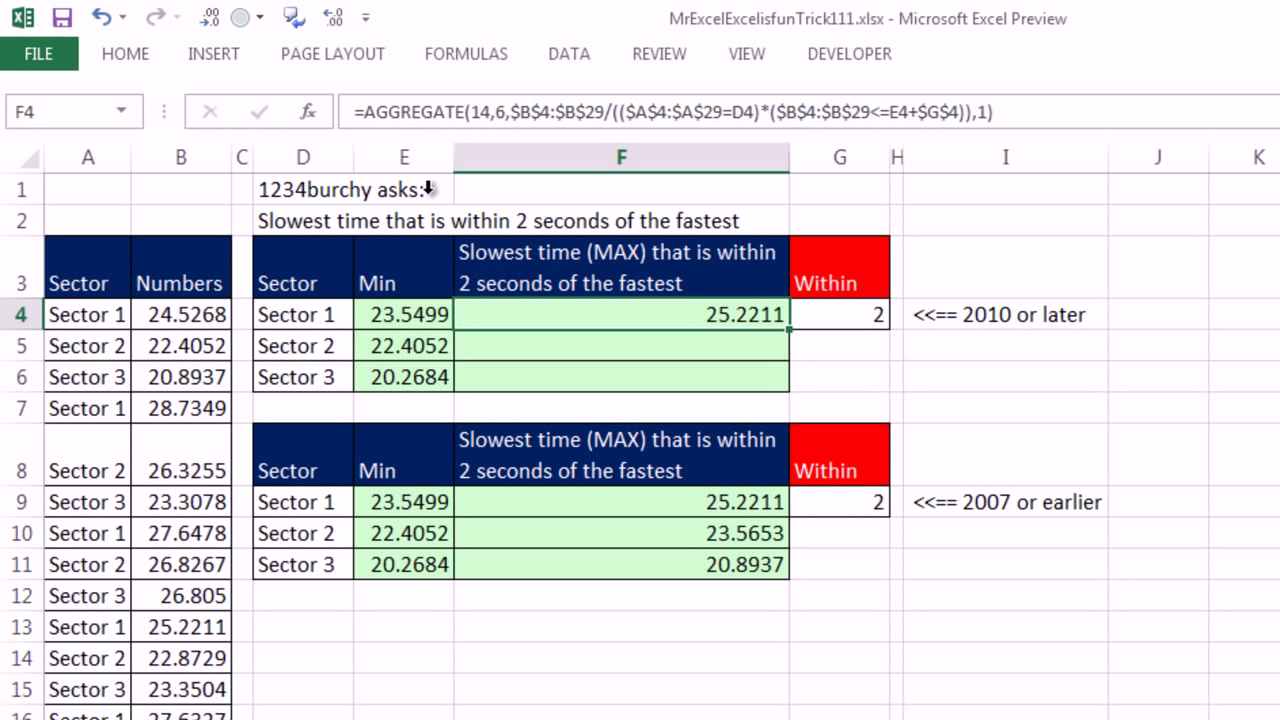
{"action": "left_click_drag", "start_coordinate": [790, 336], "coordinate": [790, 404]}
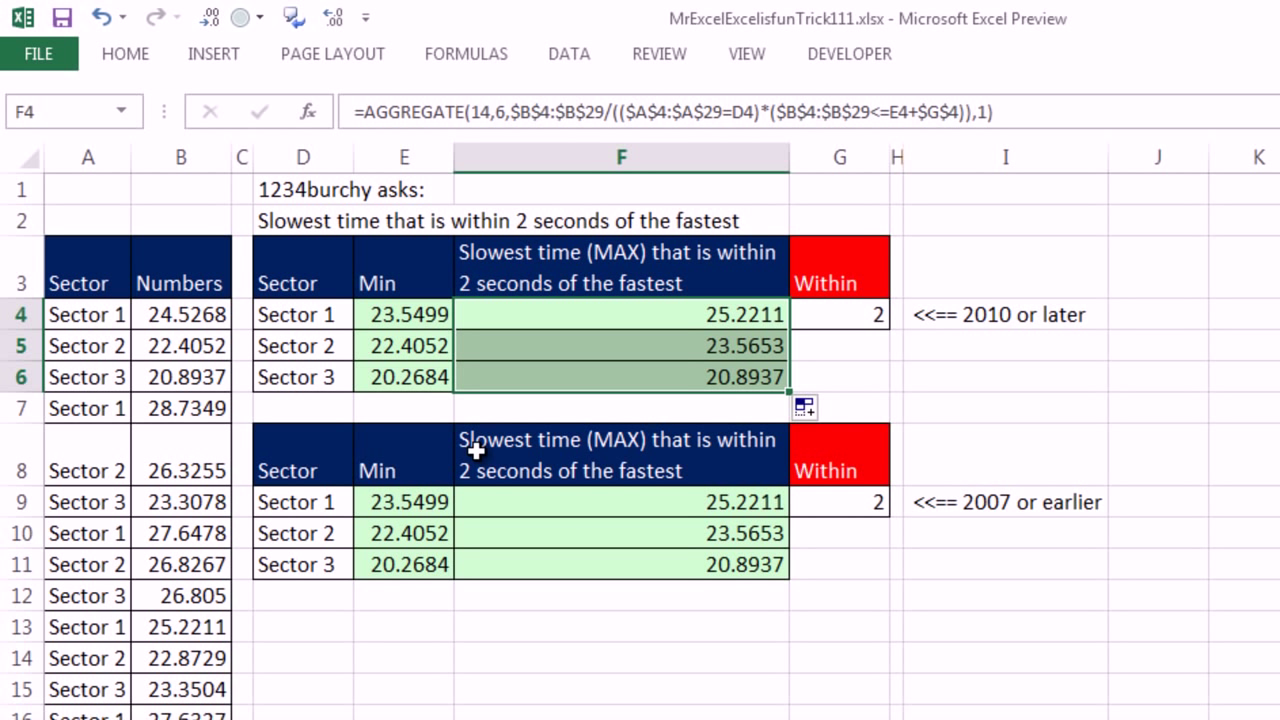
{"action": "left_click", "coordinate": [412, 505]}
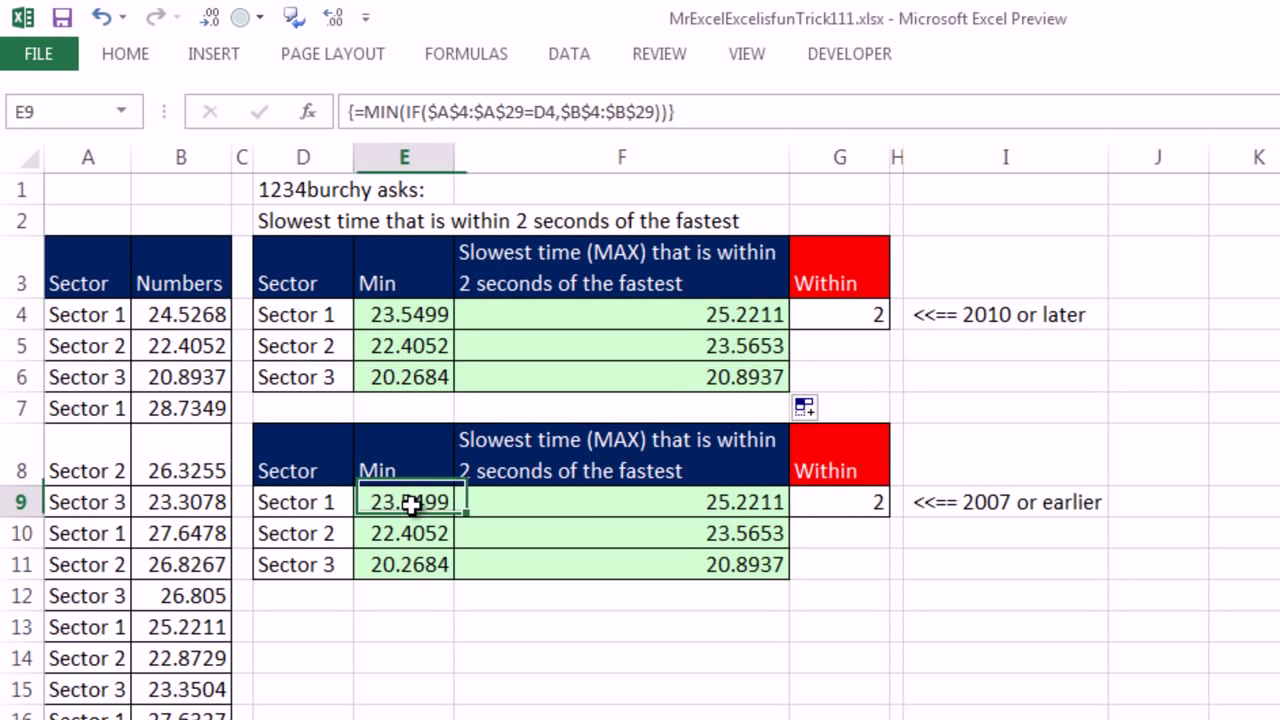
{"action": "key", "text": "F2"}
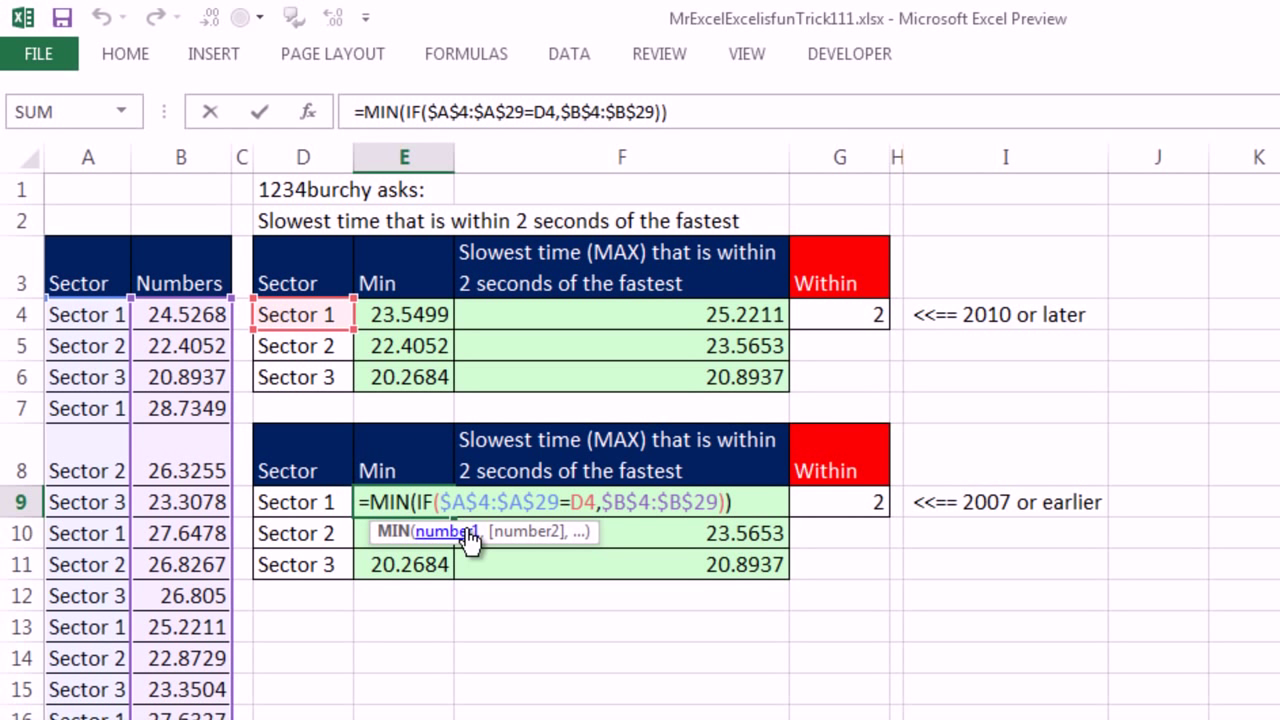
{"action": "left_click", "coordinate": [440, 501]}
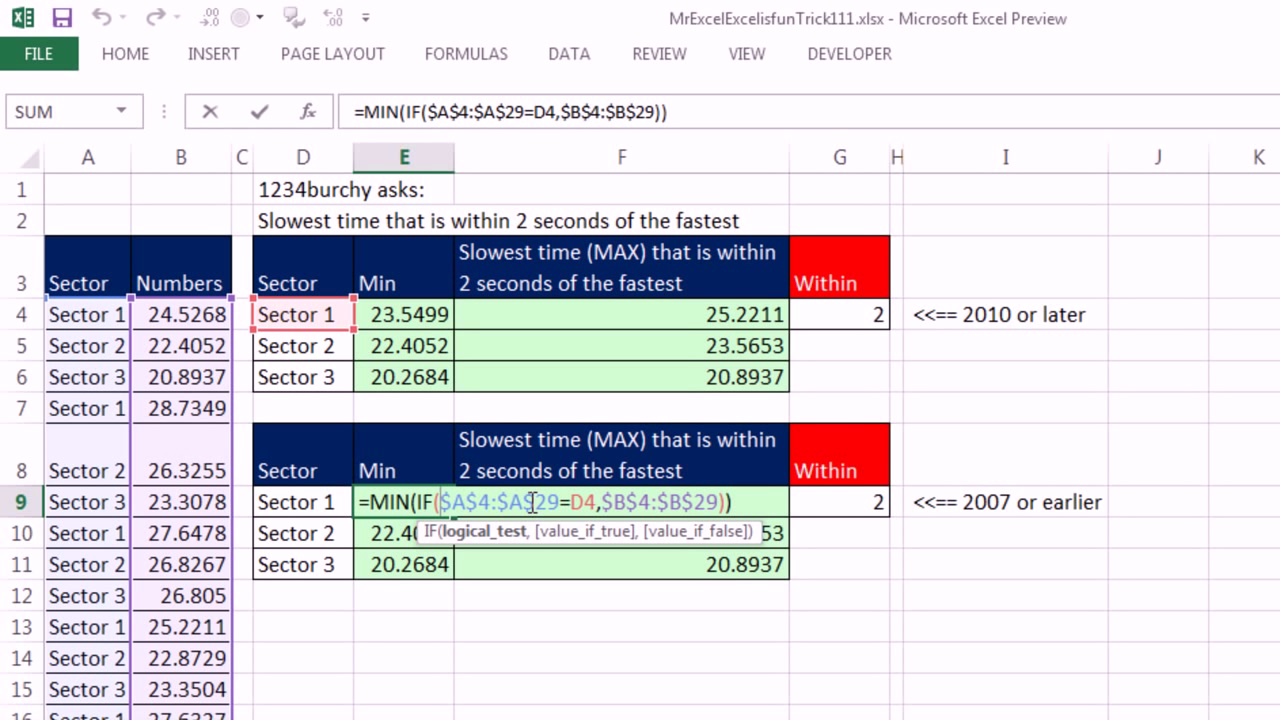
{"action": "left_click", "coordinate": [614, 501]}
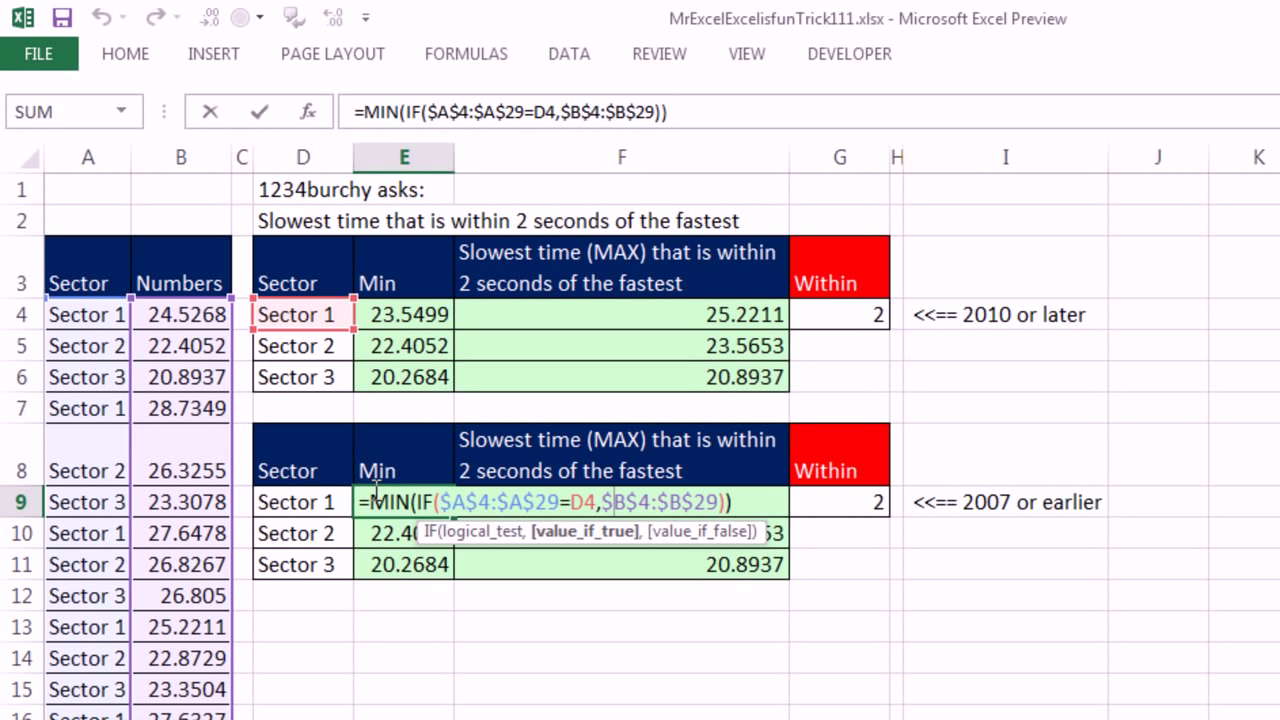
{"action": "key", "text": "Escape"}
{"action": "double_click", "coordinate": [571, 506]}
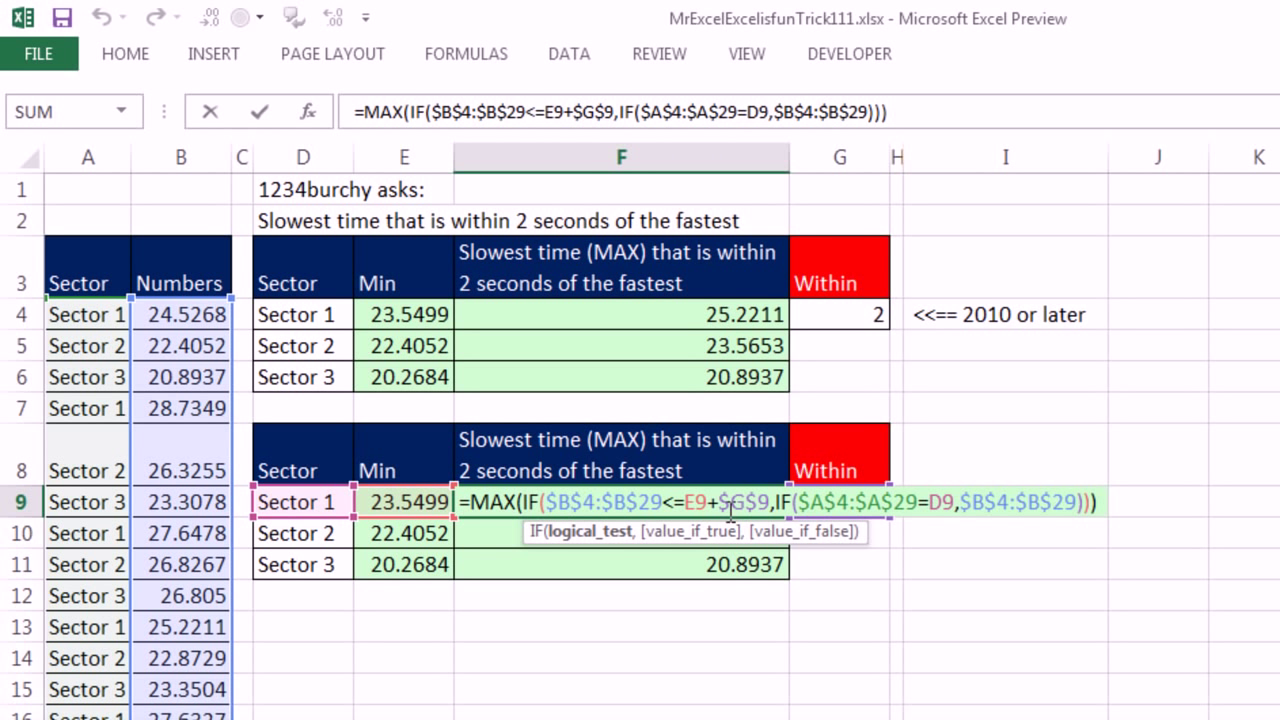
{"action": "left_click", "coordinate": [822, 502]}
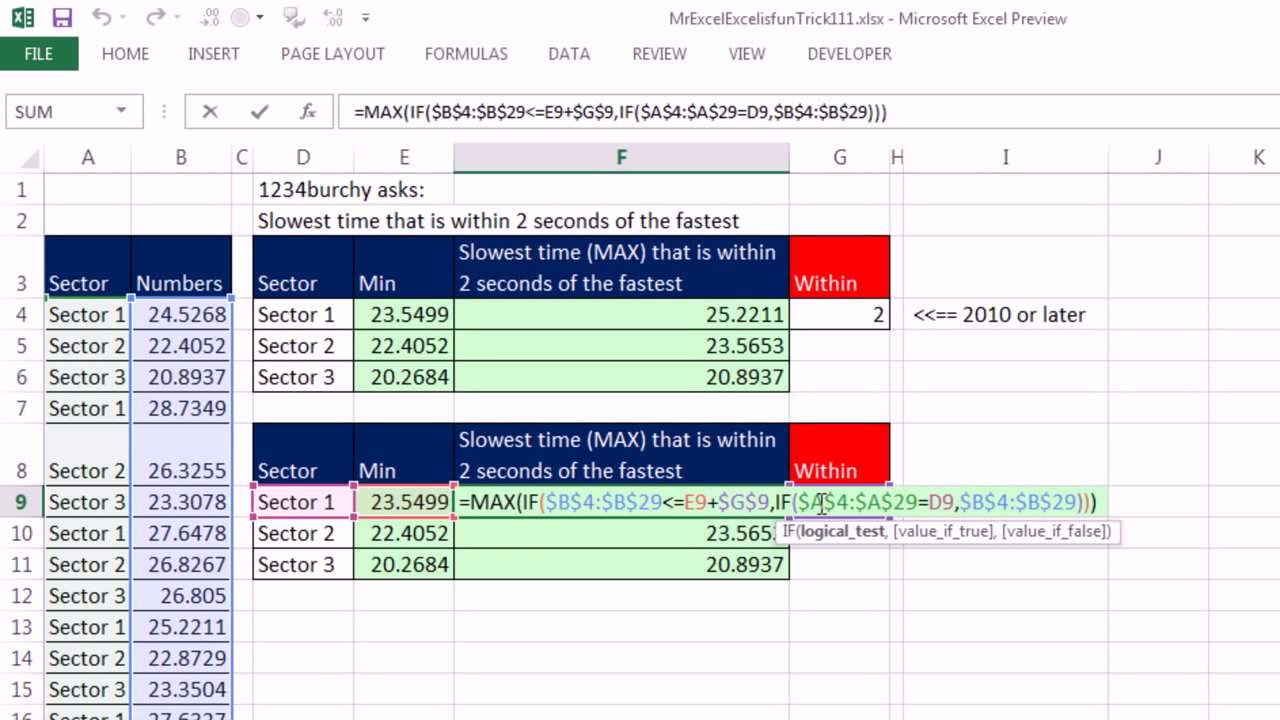
{"action": "left_click", "coordinate": [990, 503]}
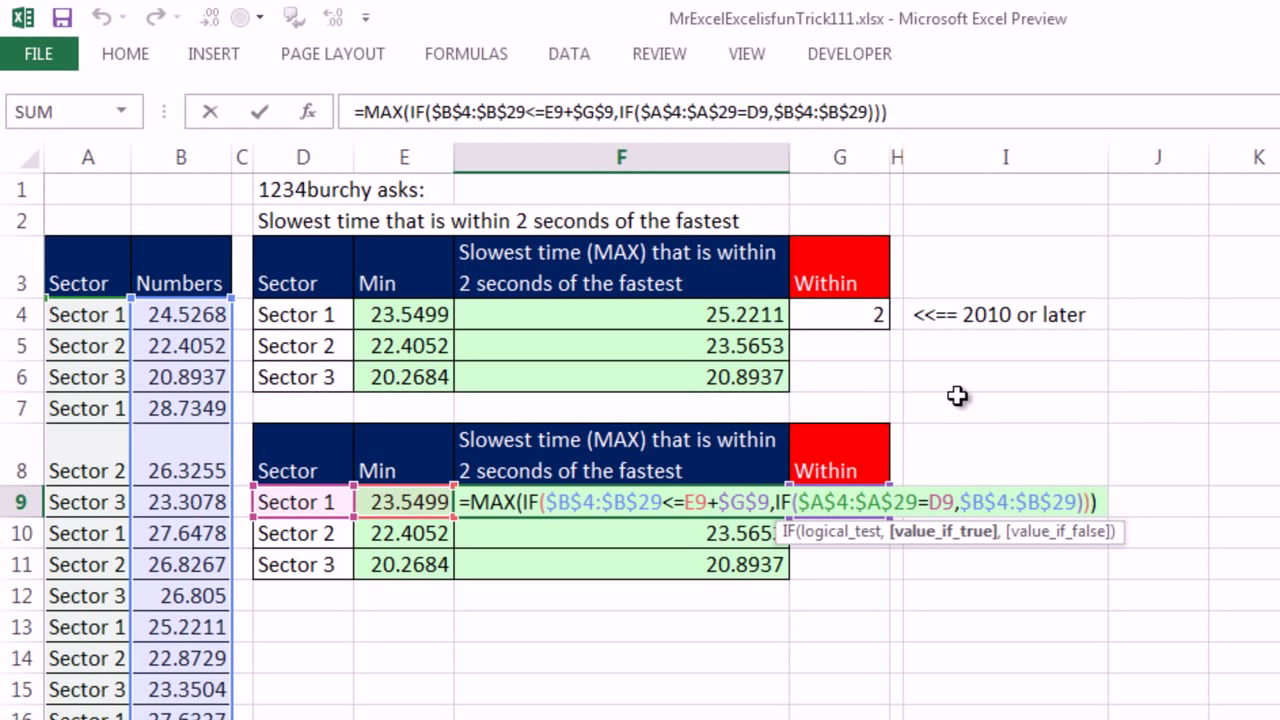
{"action": "key", "text": "ctrl+shift+Return"}
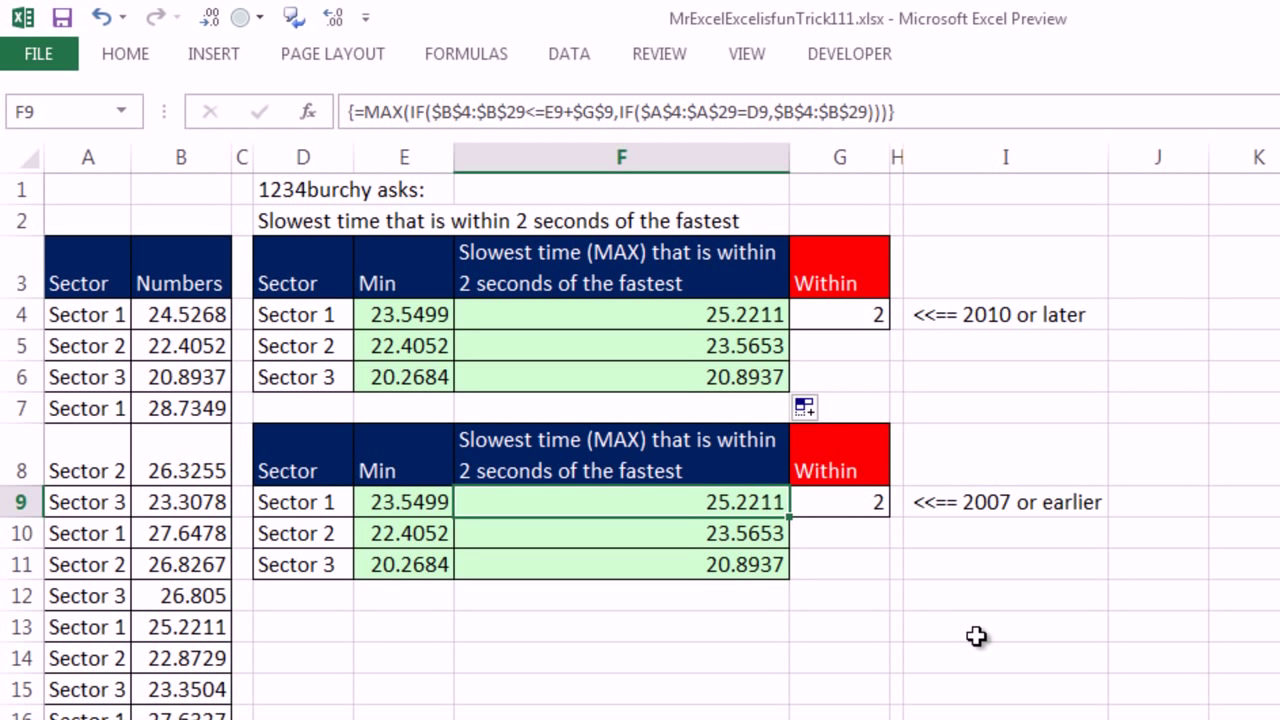